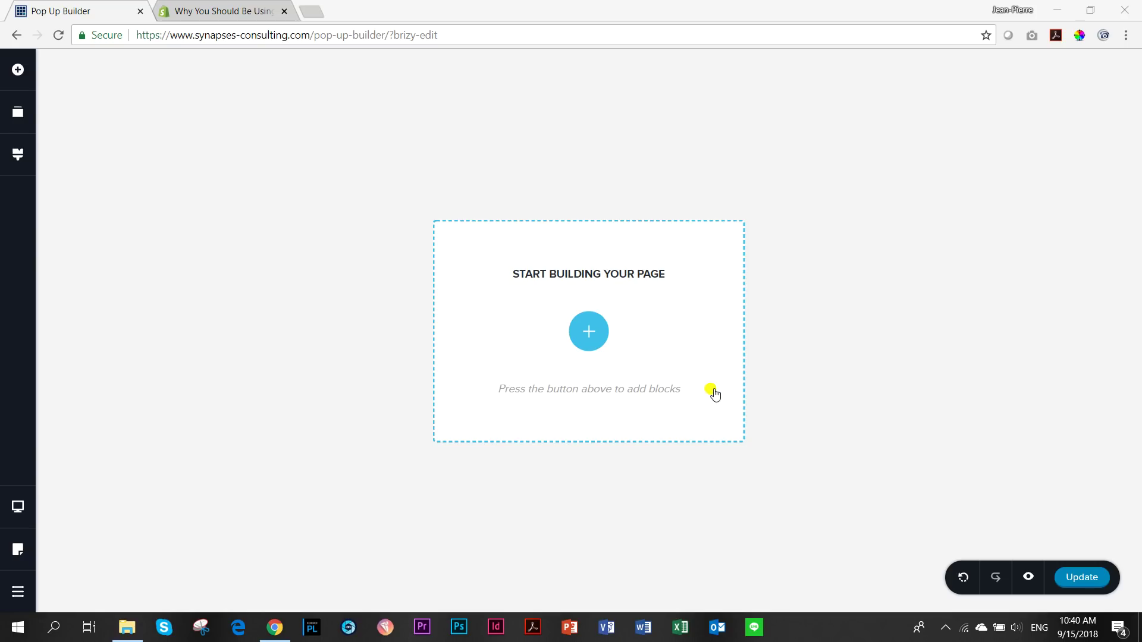
- Switch from the empty Brizy editor to the Shopify article 'Why You Should Be Using Popups'
left_click(226, 10)
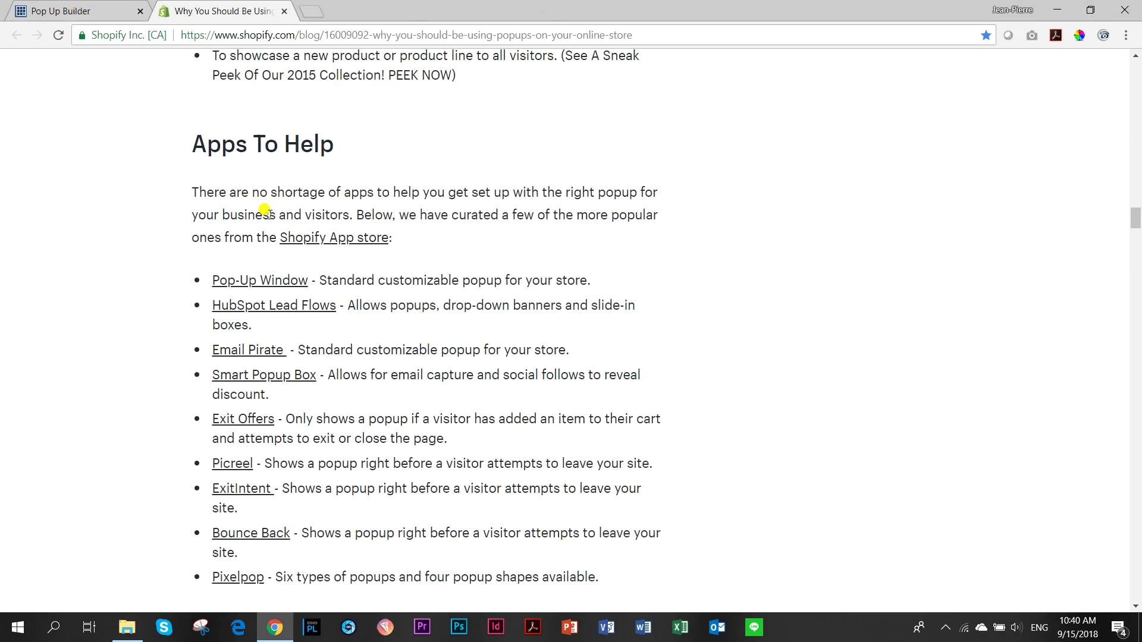
- Return to the top of the Shopify article and highlight its title
scroll(276, 202, "up", 7)
scroll(275, 203, "up", 15)
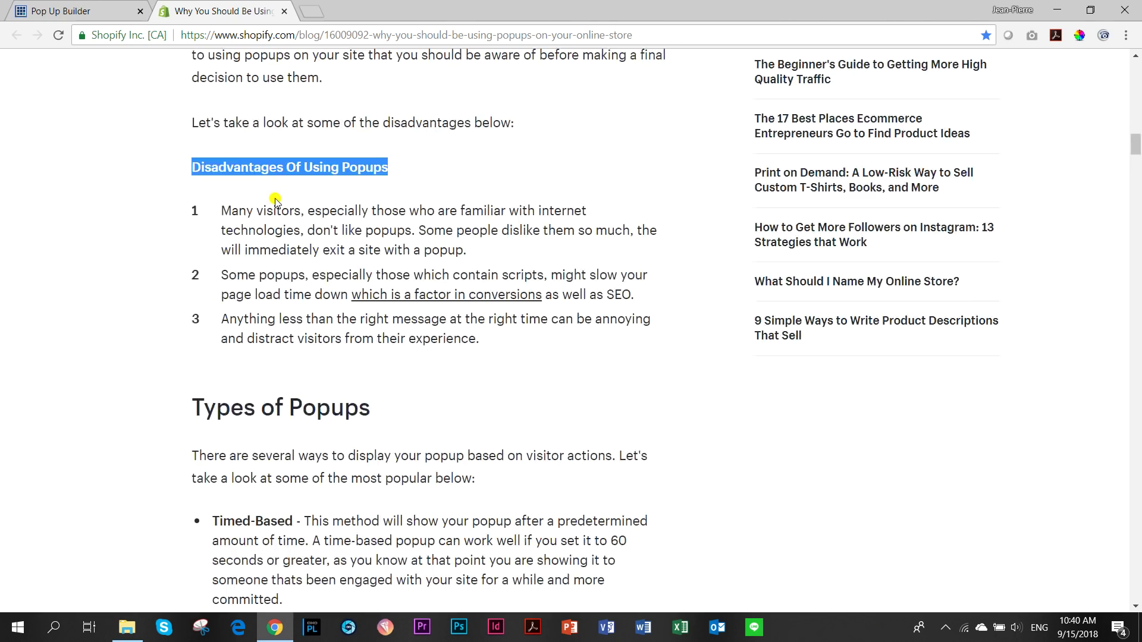
scroll(276, 202, "up", 17)
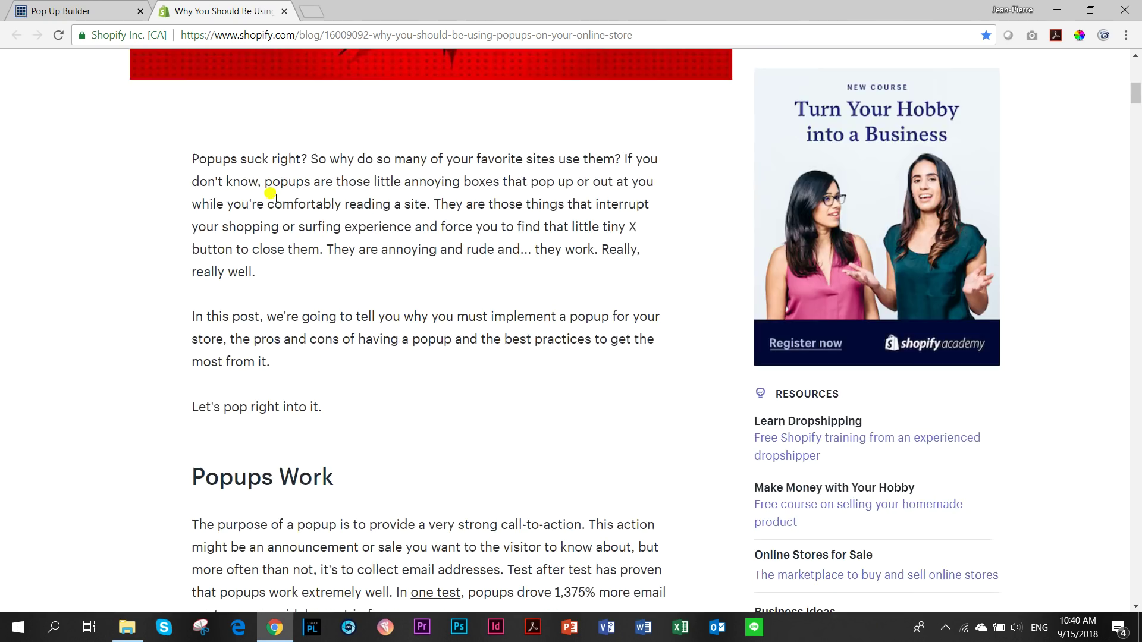
scroll(276, 198, "up", 10)
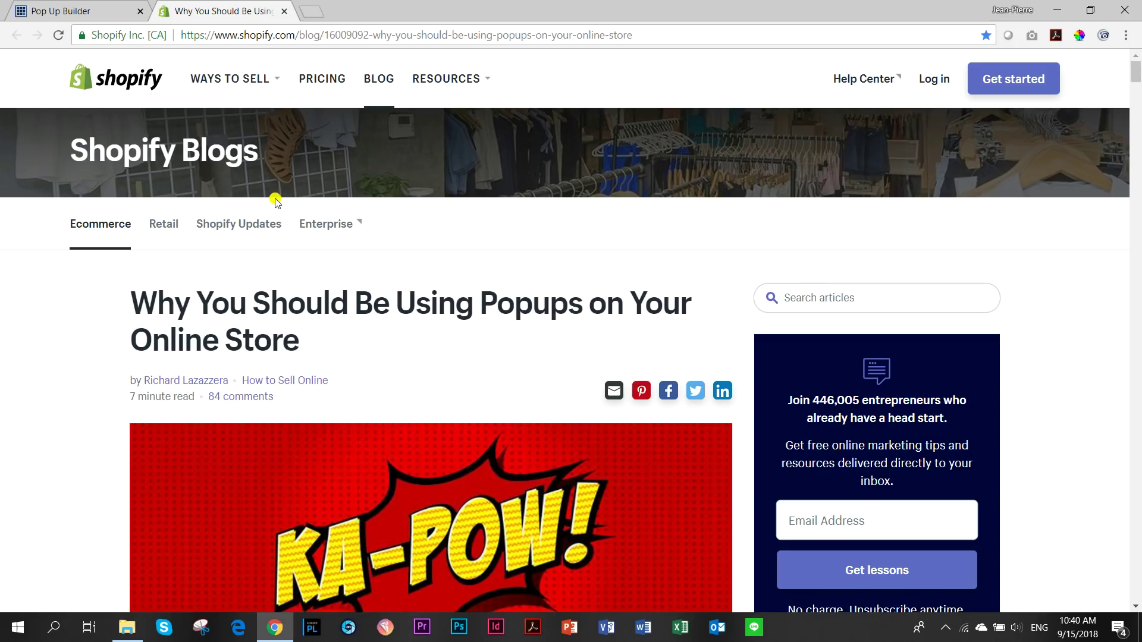
scroll(275, 202, "down", 4)
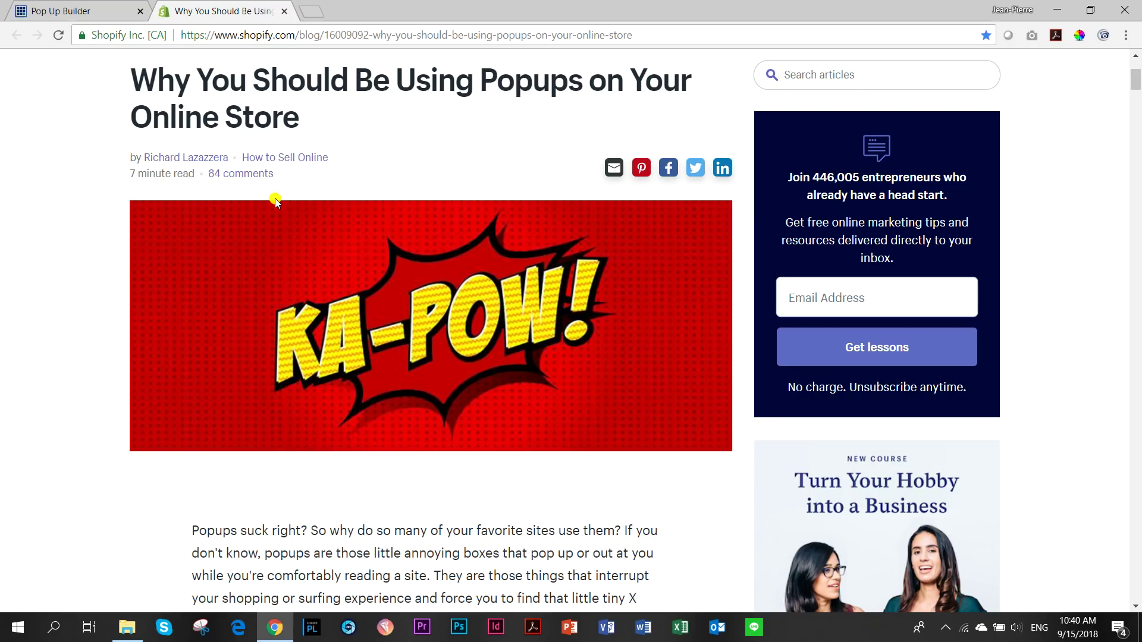
triple_click(156, 71)
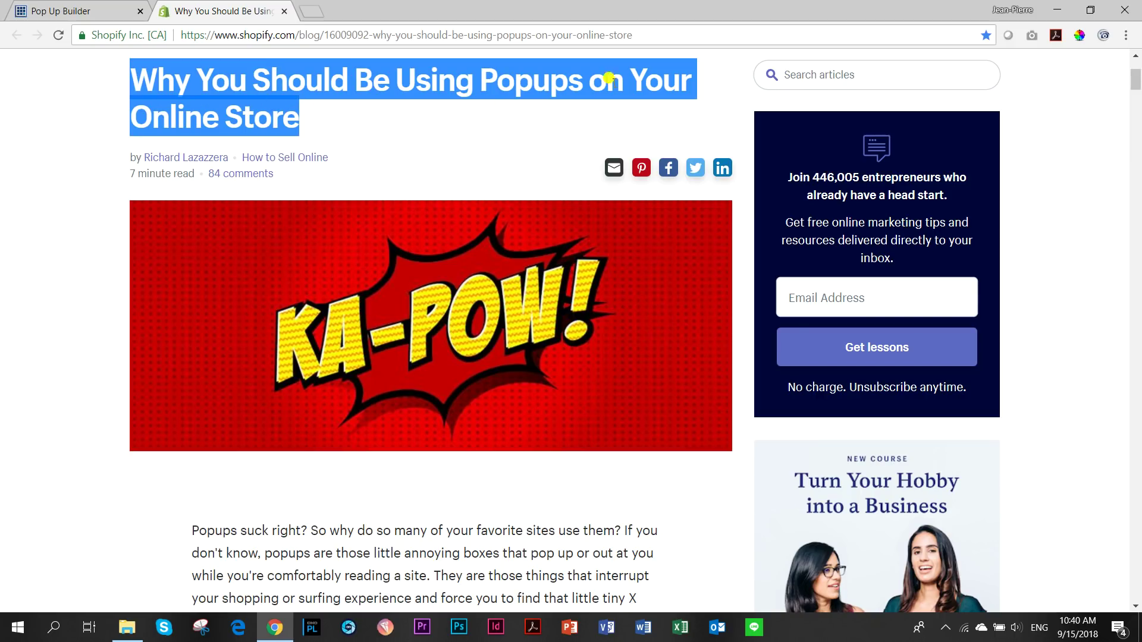
scroll(351, 138, "down", 15)
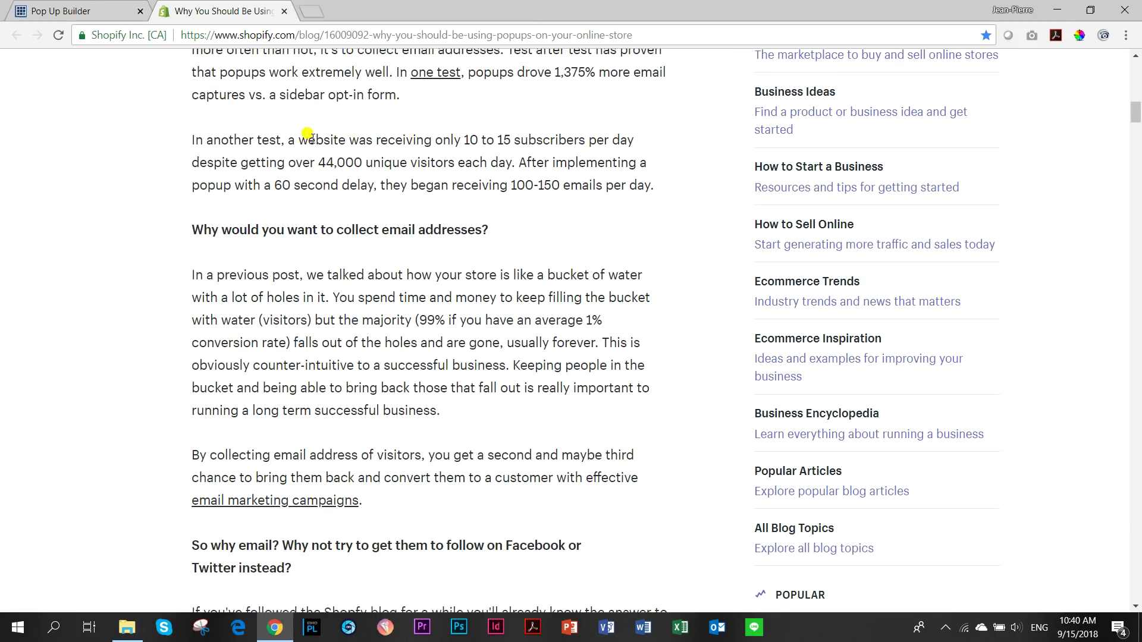
- Highlight the test figures: 10-15 subscribers, 44,000 visitors, 60-second delay, 100-150 emails per day
left_click_drag(287, 139, 511, 139)
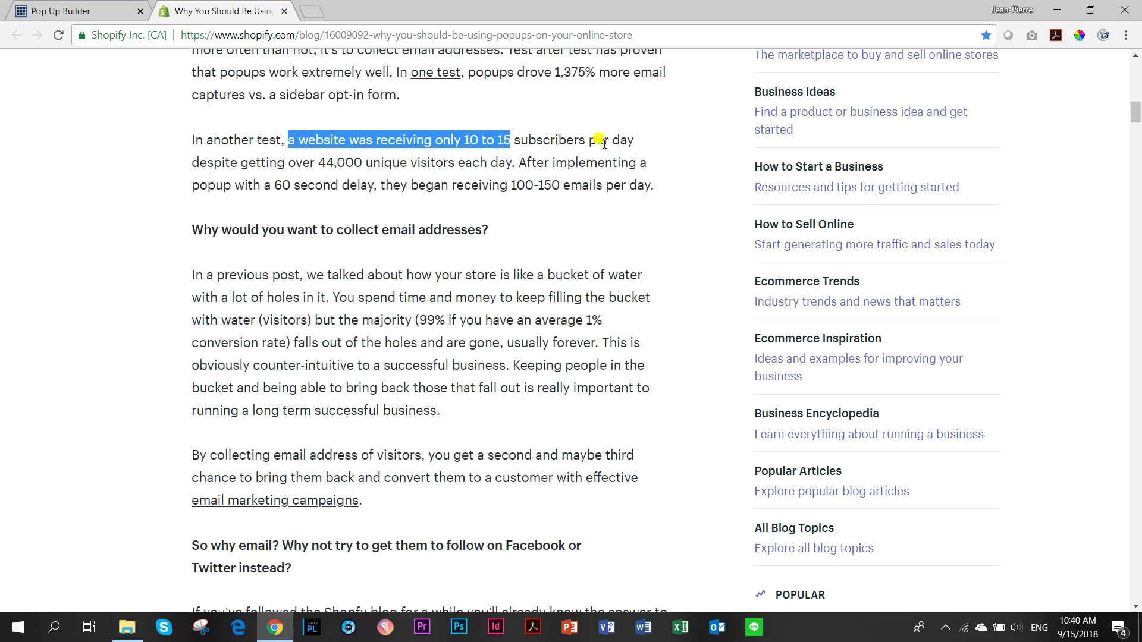
left_click_drag(319, 163, 512, 162)
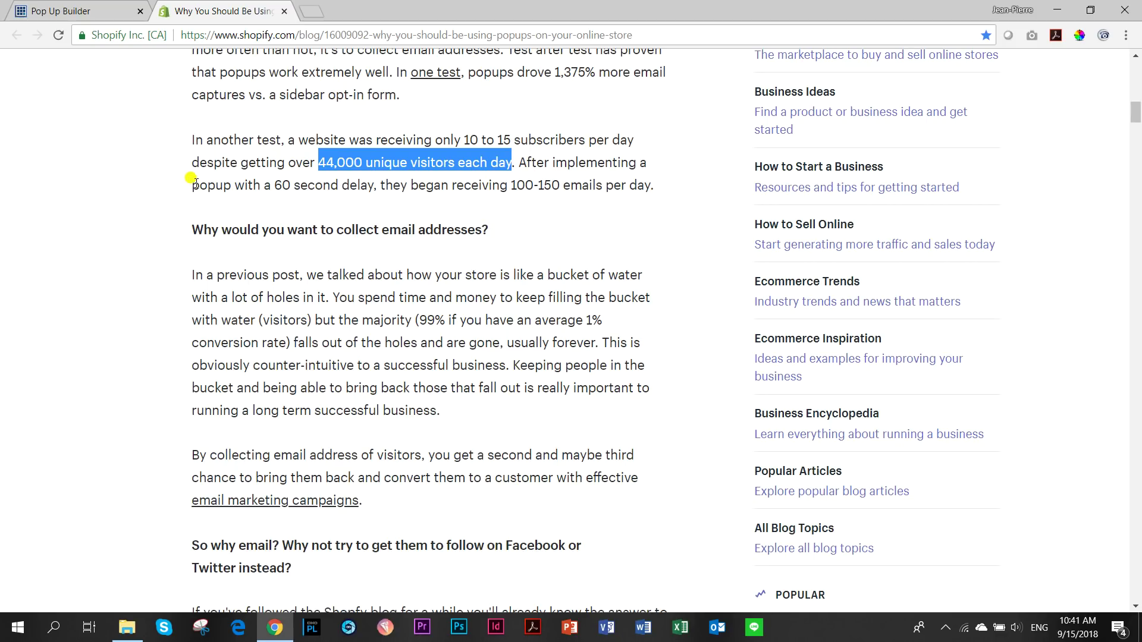
left_click_drag(191, 185, 373, 185)
left_click(359, 205)
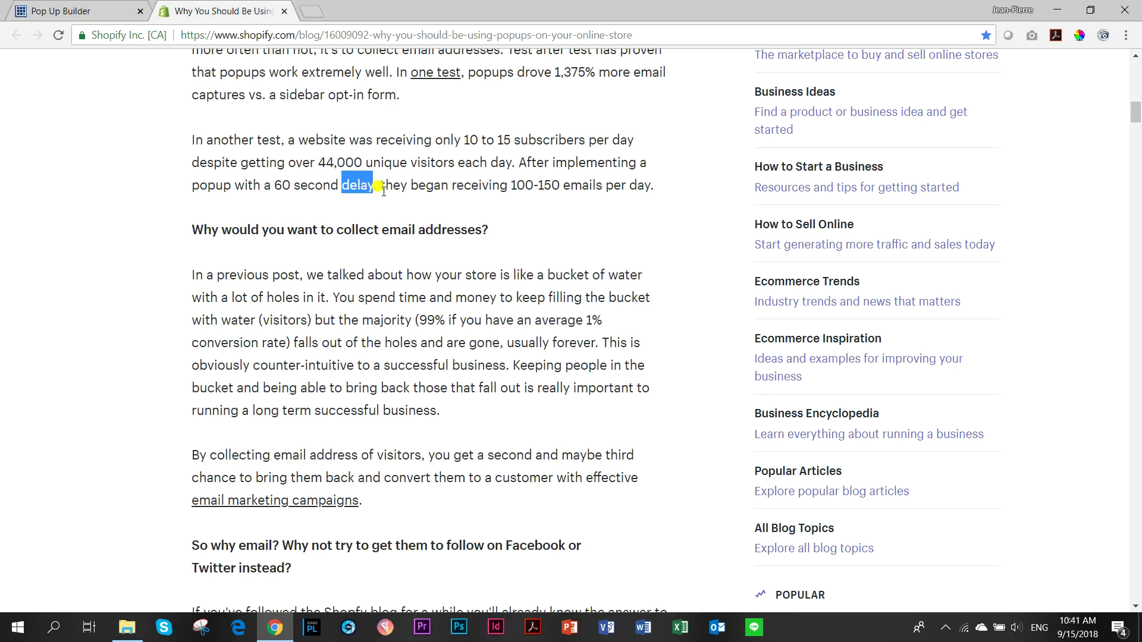
left_click_drag(507, 185, 655, 186)
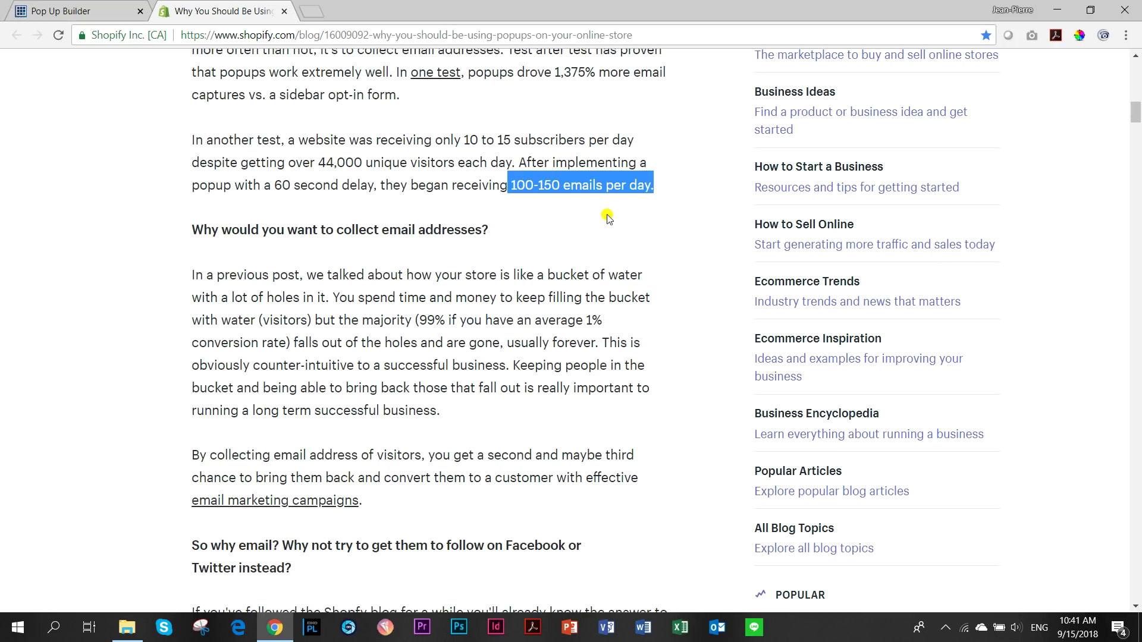
left_click_drag(273, 183, 372, 178)
scroll(392, 226, "down", 18)
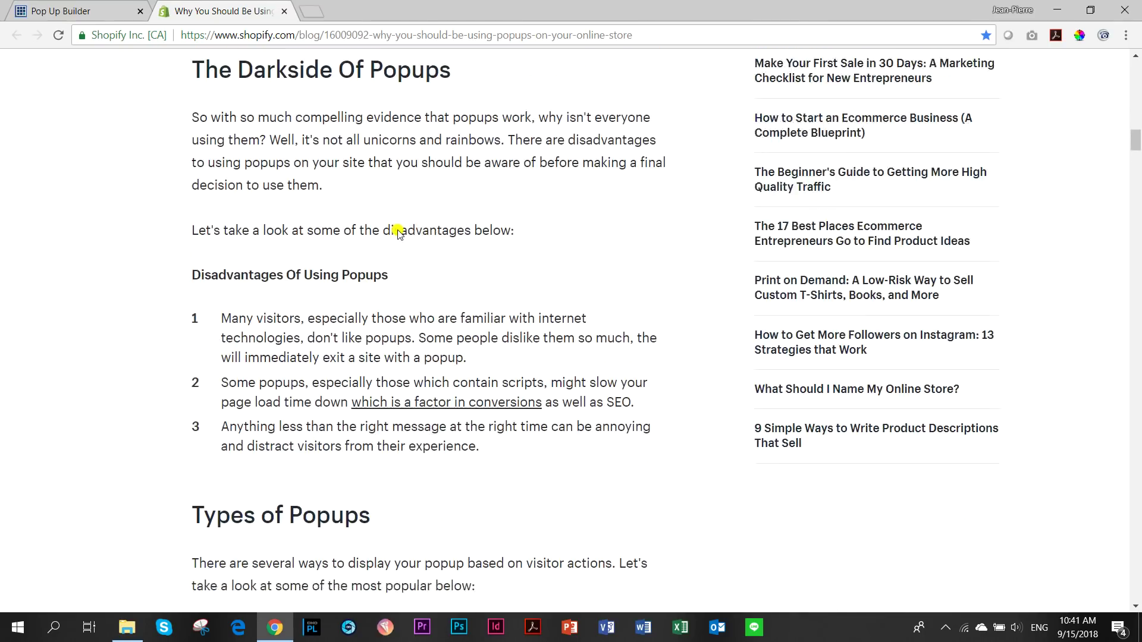
- Highlight 'Timed-Based', then the whole Content-Based bullet under Types of Popups
left_click_drag(211, 209, 291, 209)
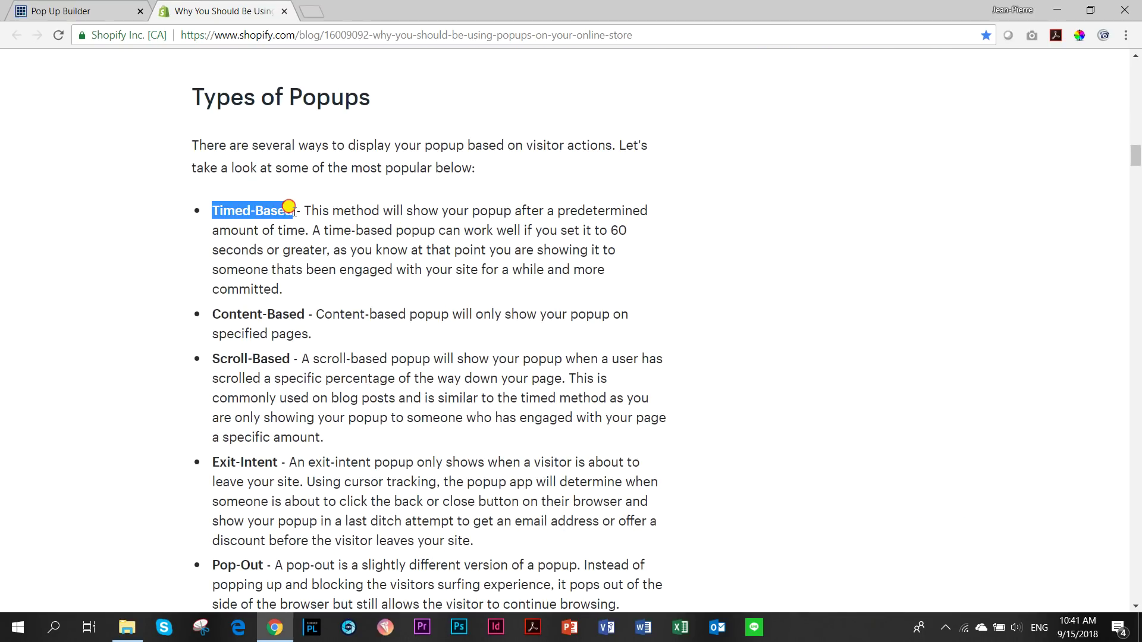
scroll(300, 223, "down", 1)
scroll(306, 226, "down", 3)
scroll(306, 227, "up", 2)
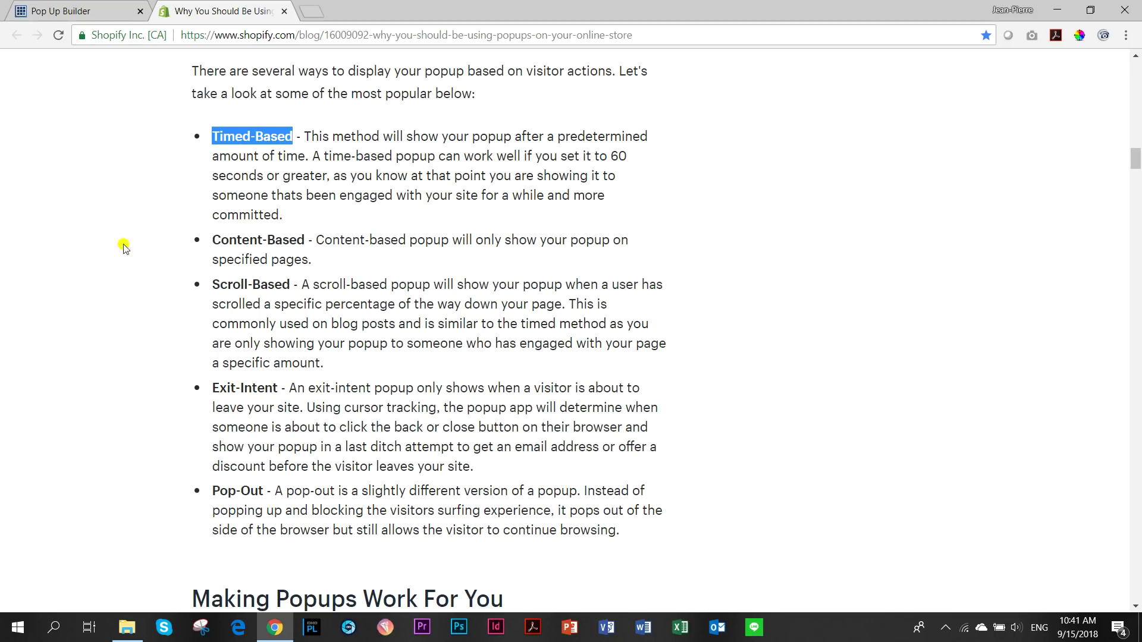
left_click(210, 235)
left_click_drag(210, 234, 311, 258)
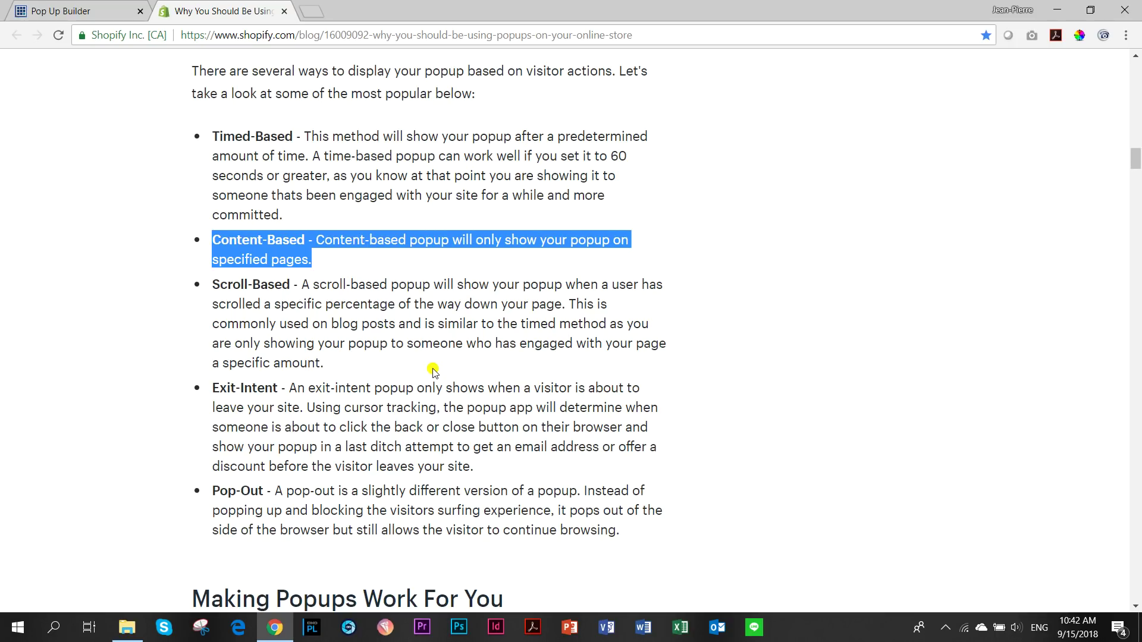
left_click_drag(210, 237, 315, 261)
- Highlight the Disadvantages heading and the first disadvantage of popups
scroll(335, 373, "up", 7)
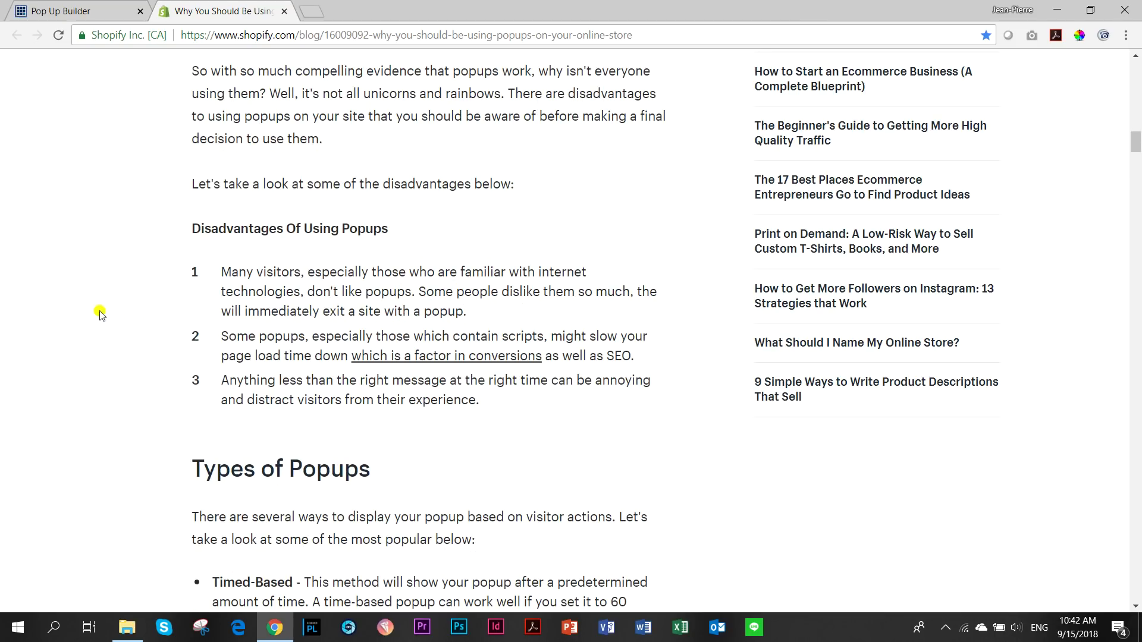
scroll(134, 320, "down", 2)
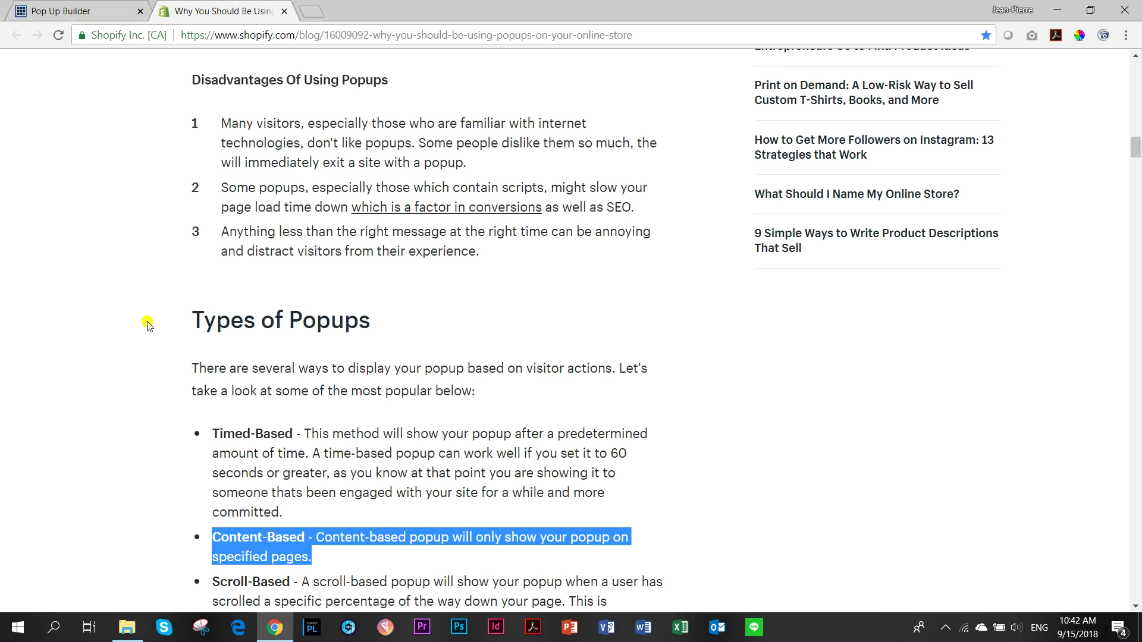
scroll(150, 328, "up", 2)
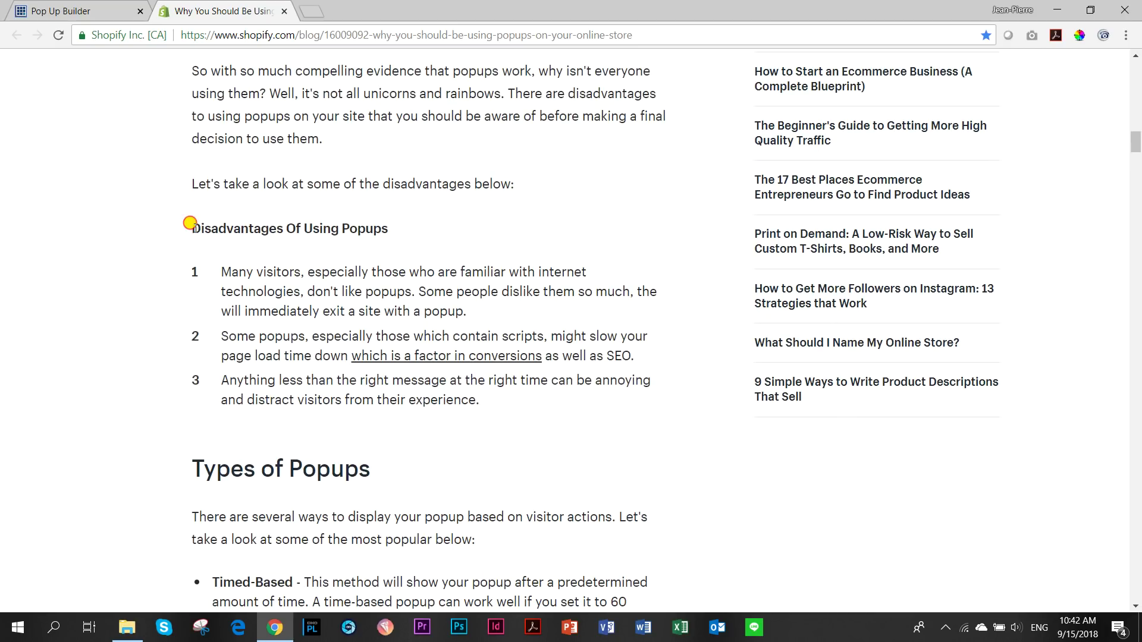
left_click_drag(190, 223, 472, 322)
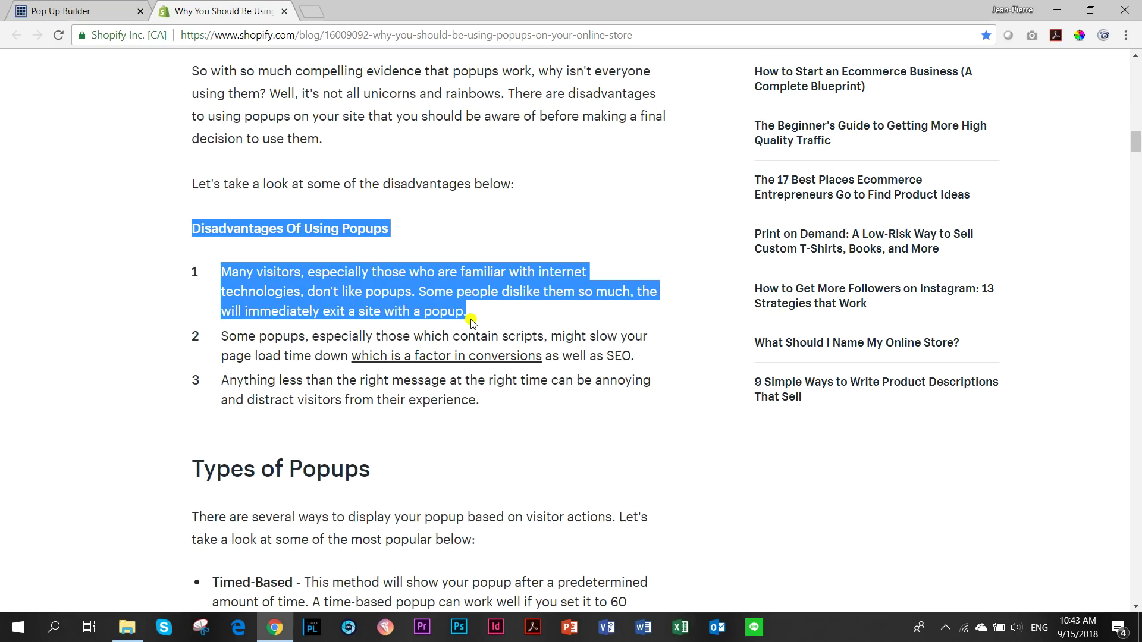
left_click(401, 369)
- Highlight the article title, then go back to the Pop Up Builder editor tab
scroll(400, 369, "up", 20)
scroll(402, 372, "up", 10)
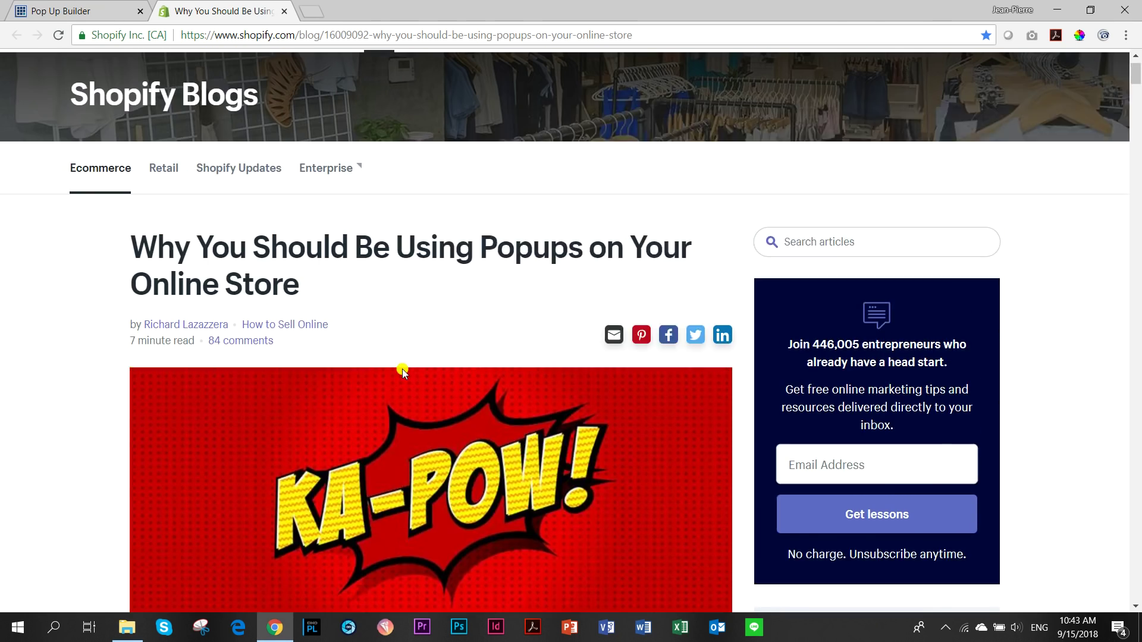
left_click_drag(129, 289, 304, 352)
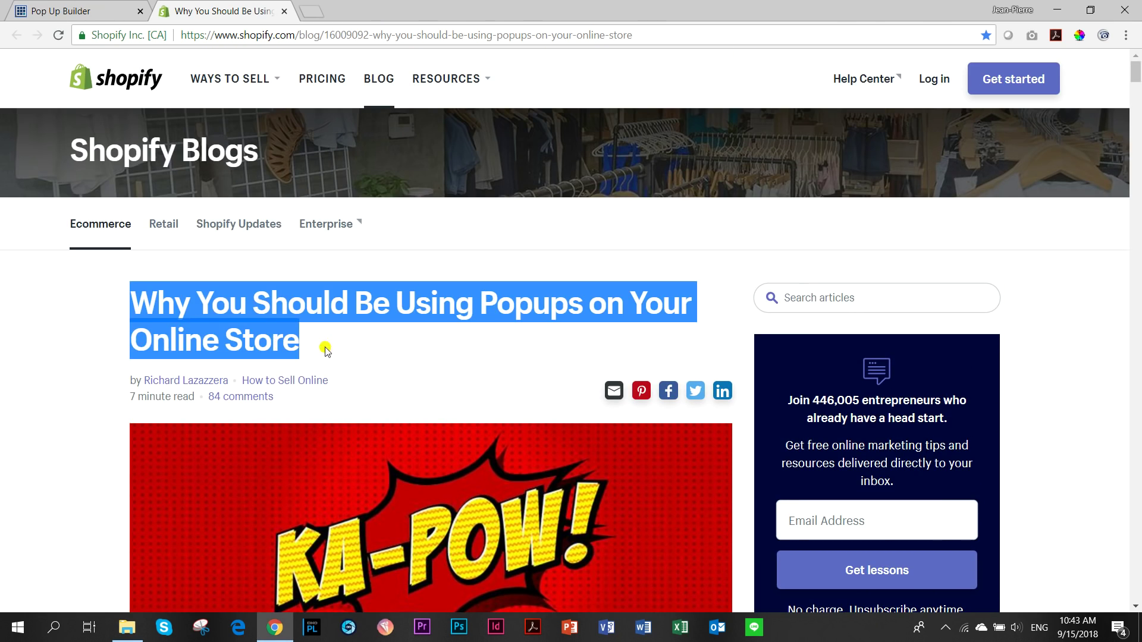
scroll(359, 362, "down", 20)
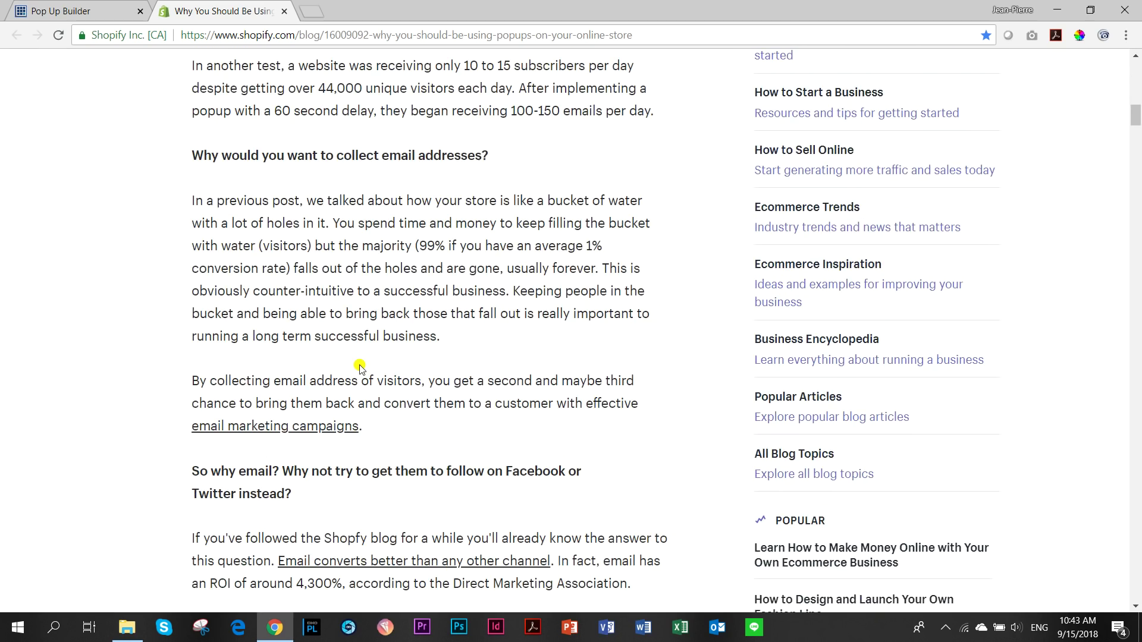
scroll(360, 367, "down", 5)
scroll(362, 372, "up", 20)
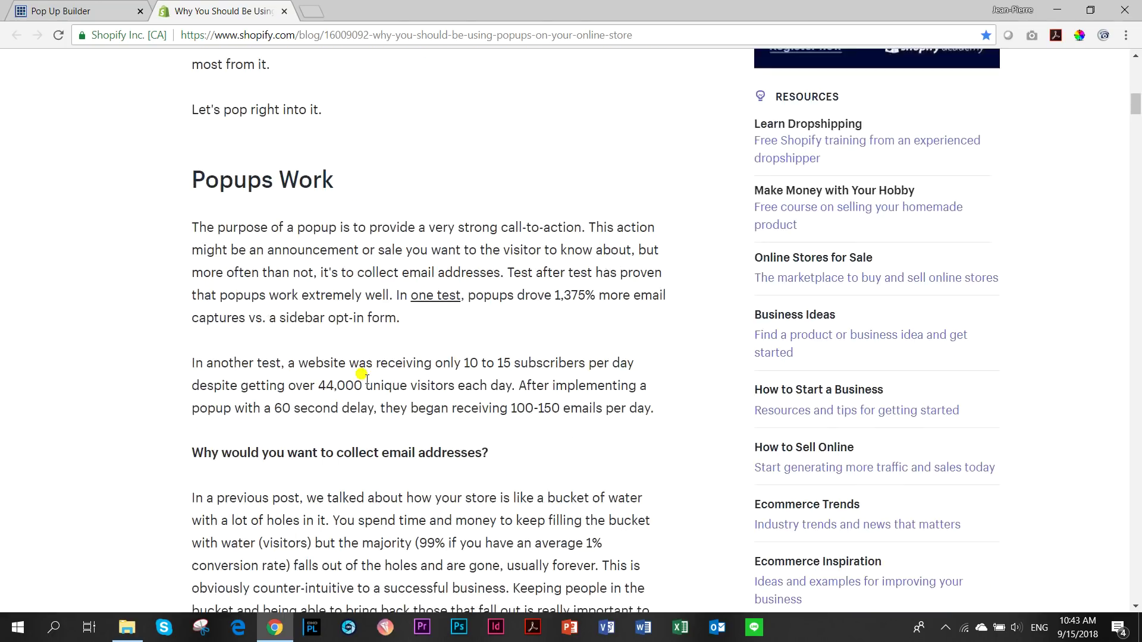
left_click(86, 9)
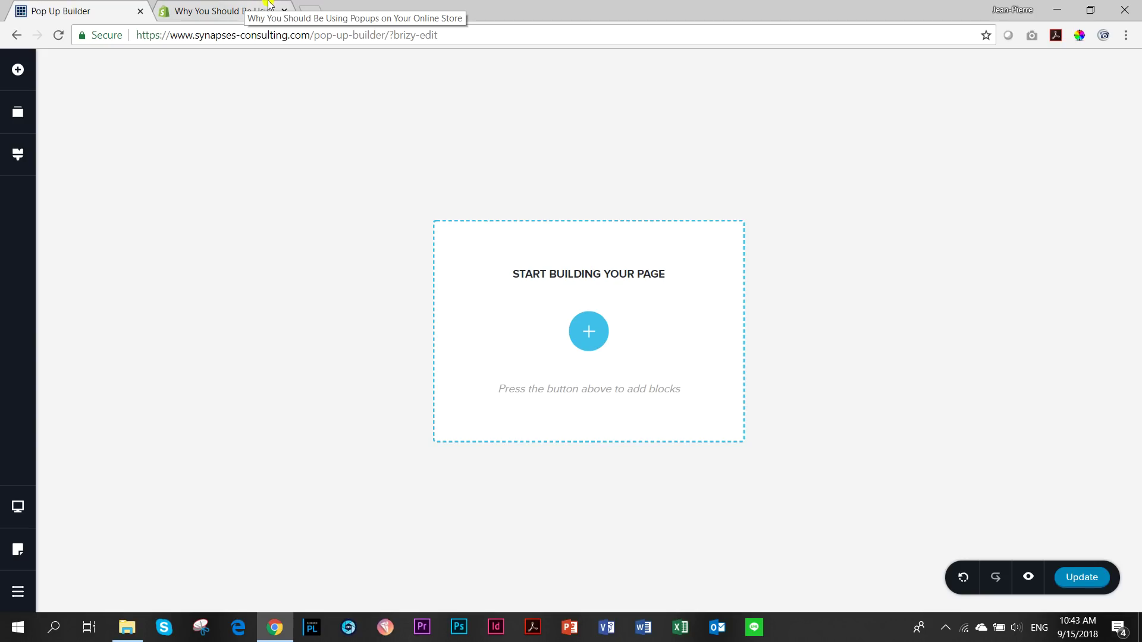
- Insert the premade 'Easy with Brizy' block with photo, heading and TEST IT FOR FREE button
left_click(595, 333)
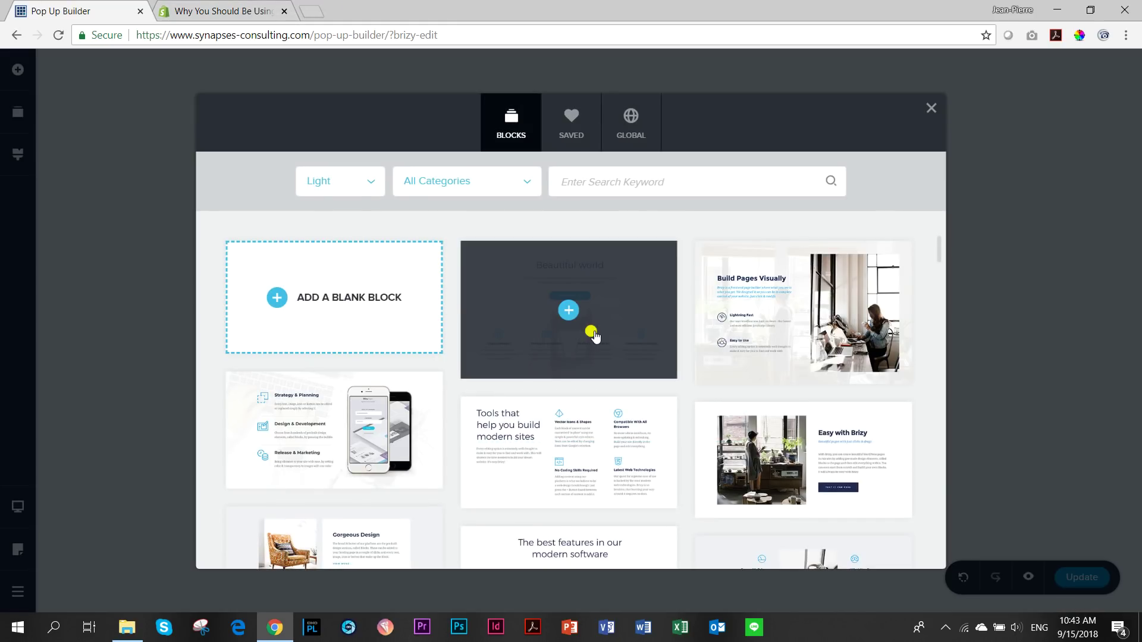
left_click(803, 462)
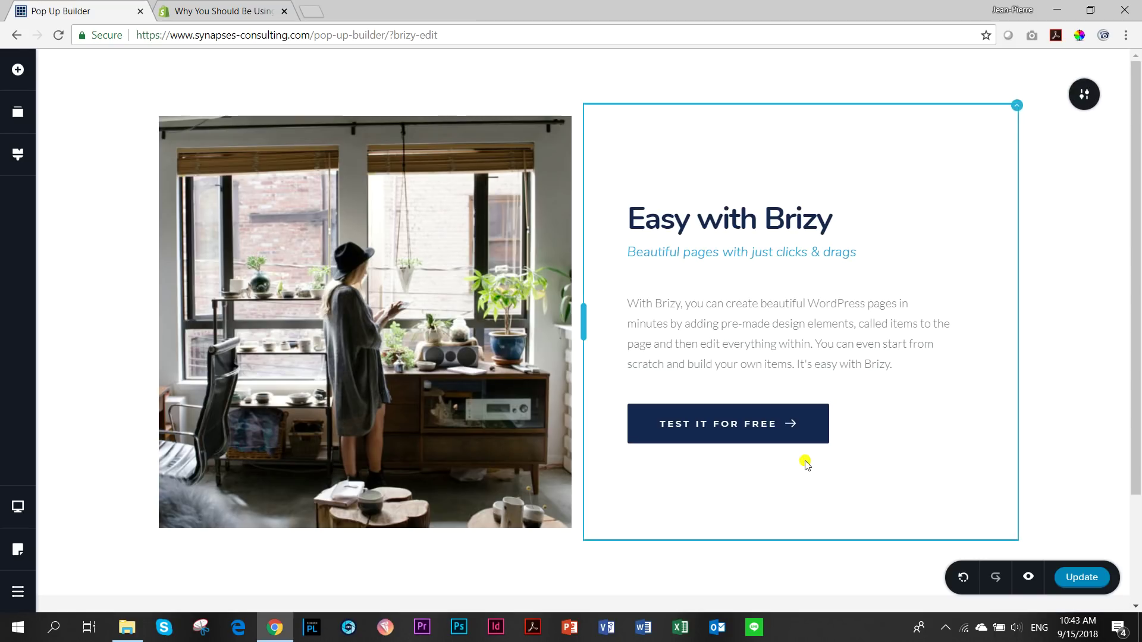
left_click(764, 424)
left_click(781, 502)
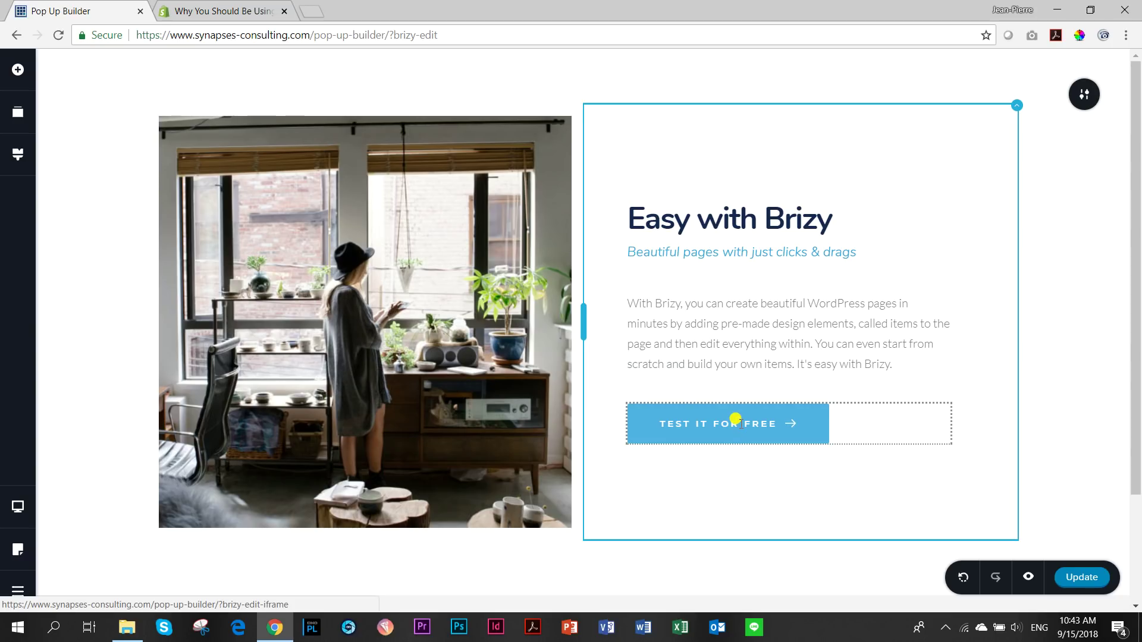
left_click(18, 70)
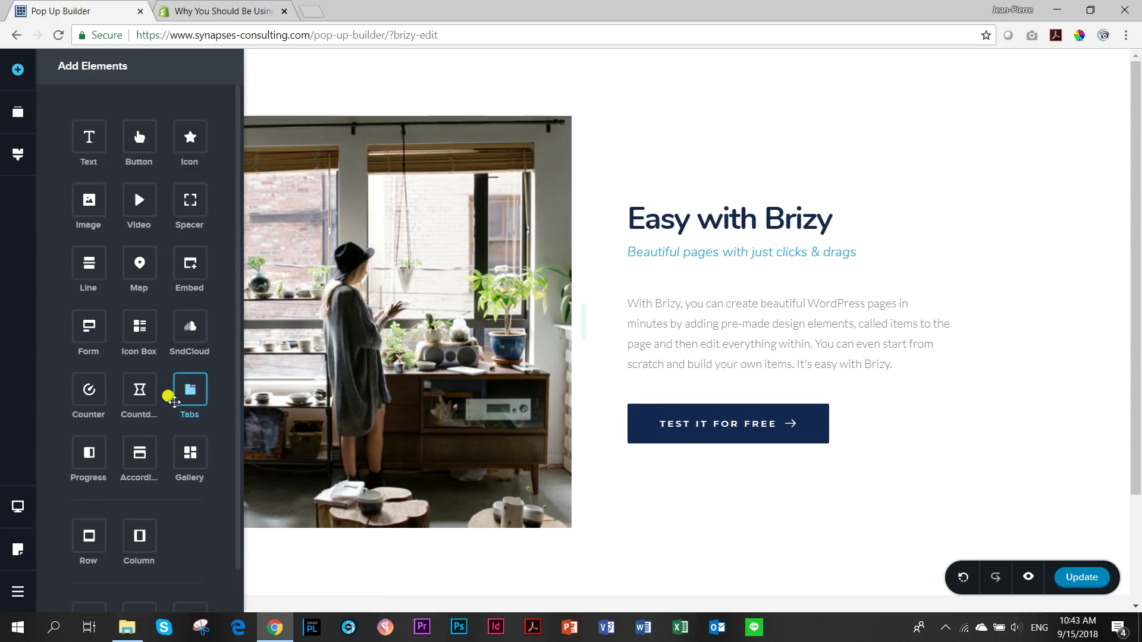
- Drop an extra button below TEST IT FOR FREE, check its link settings, then delete it
left_click_drag(140, 139, 657, 456)
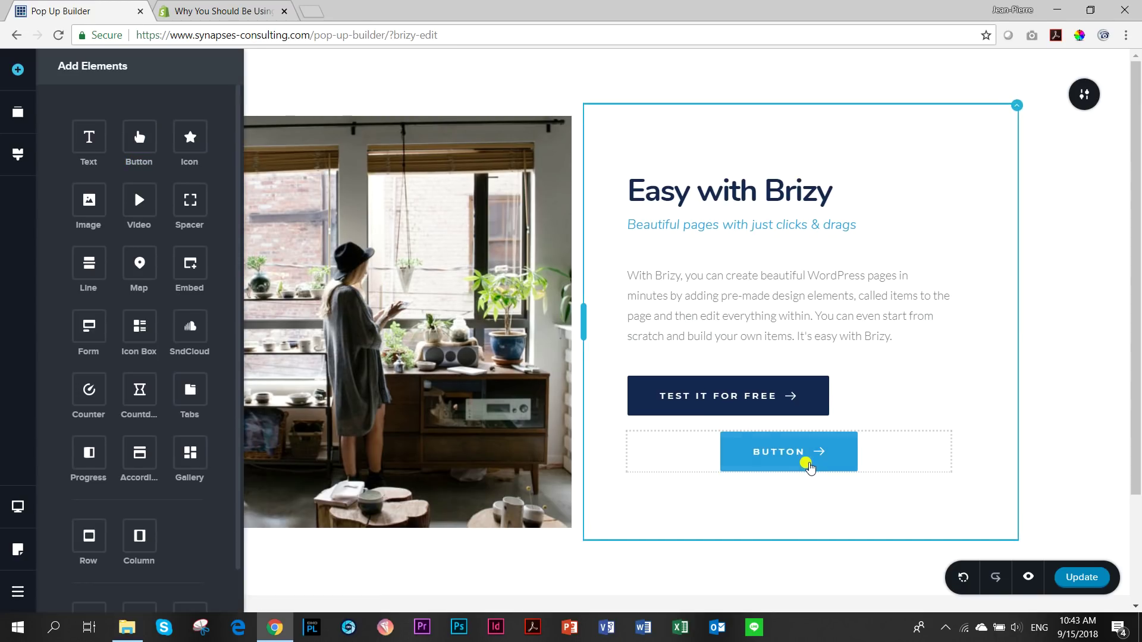
left_click(809, 467)
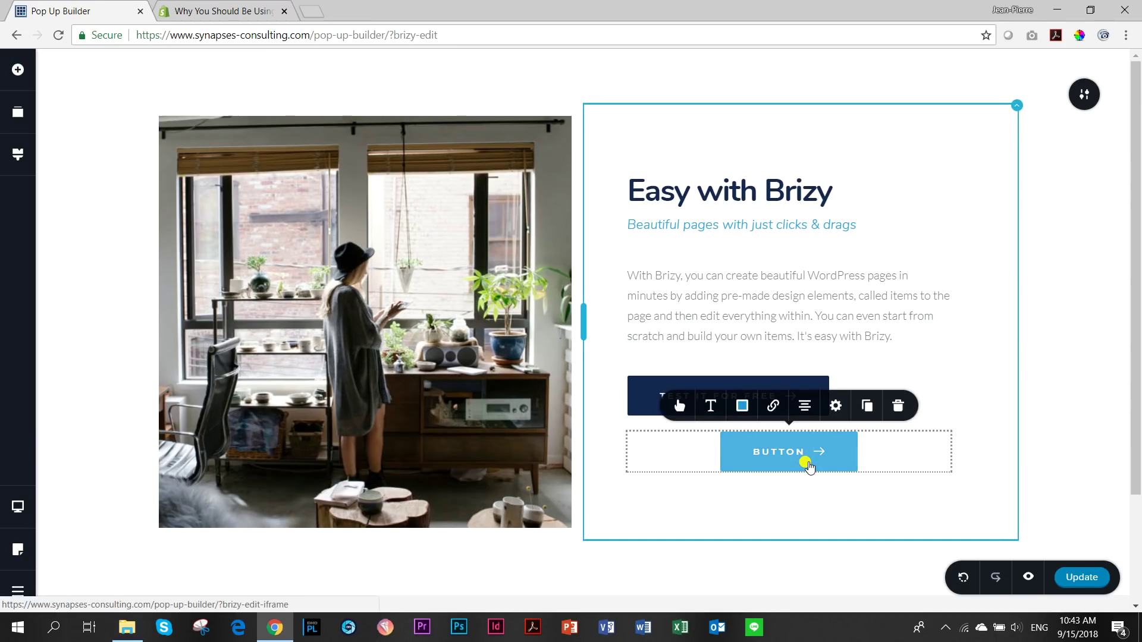
left_click(770, 408)
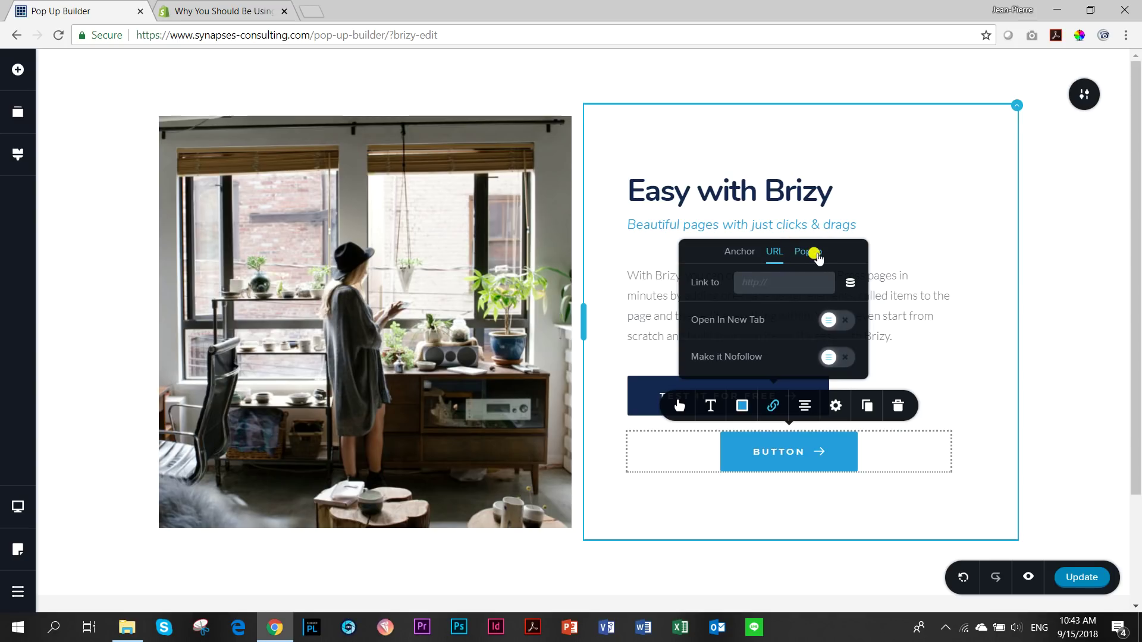
left_click(926, 486)
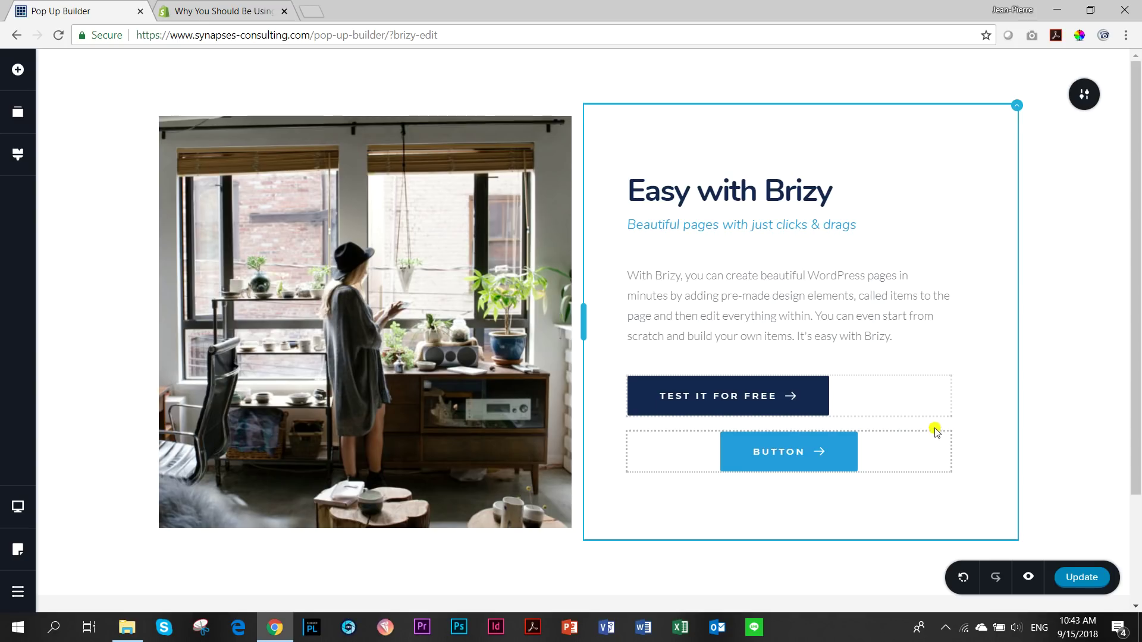
left_click(842, 450)
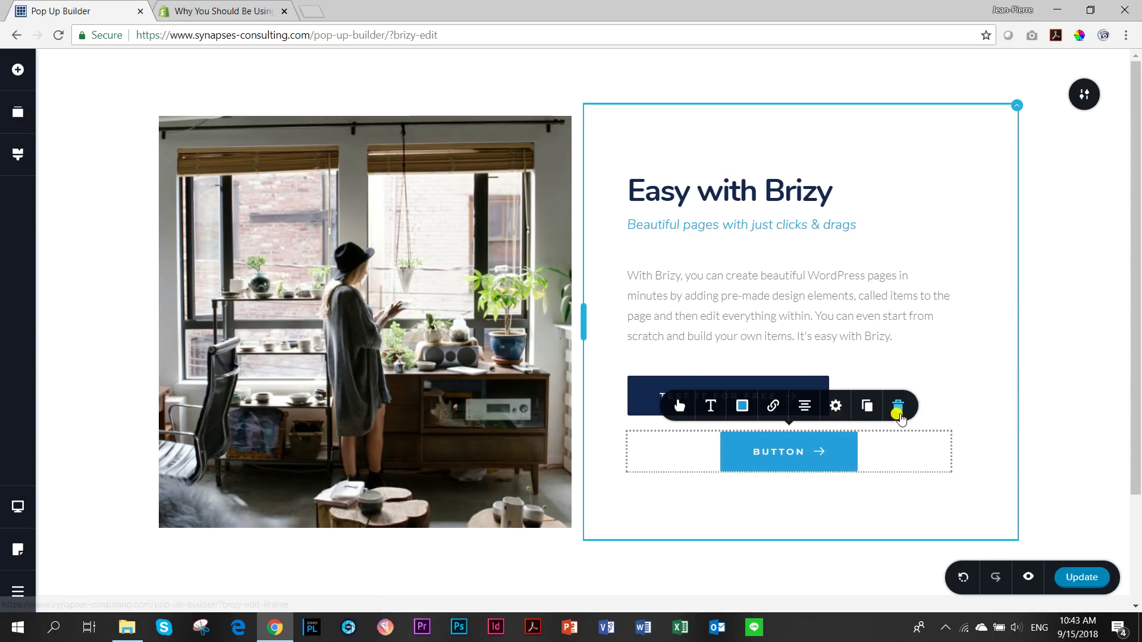
left_click(899, 409)
left_click(670, 421)
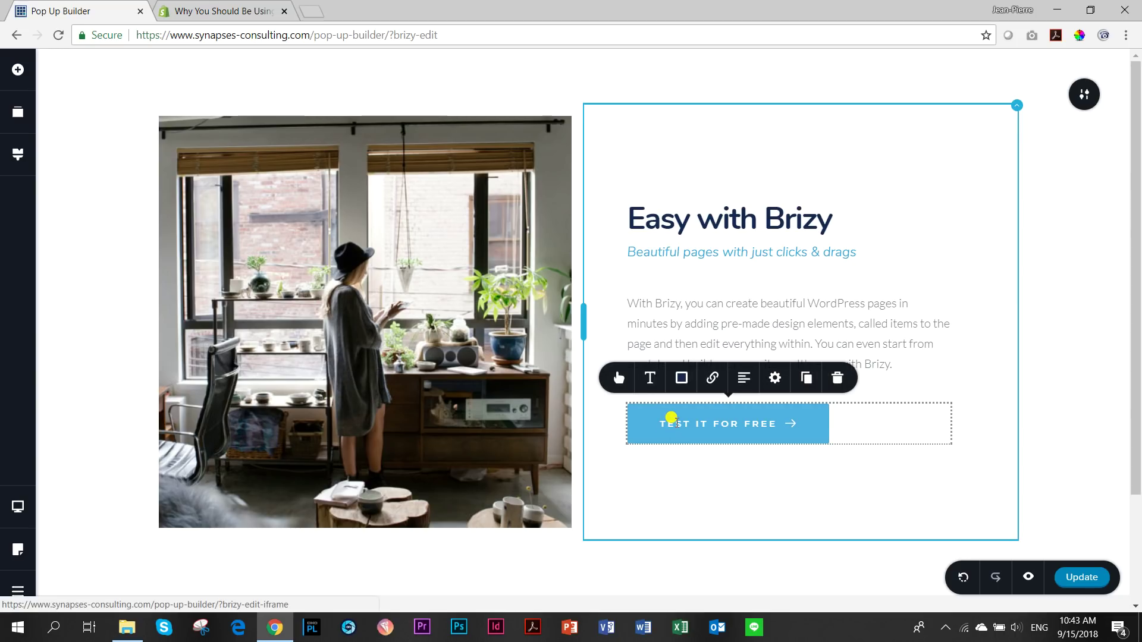
- Link the TEST IT FOR FREE button to a pop-up built from the 'This is a pop-up builder' block
left_click(712, 380)
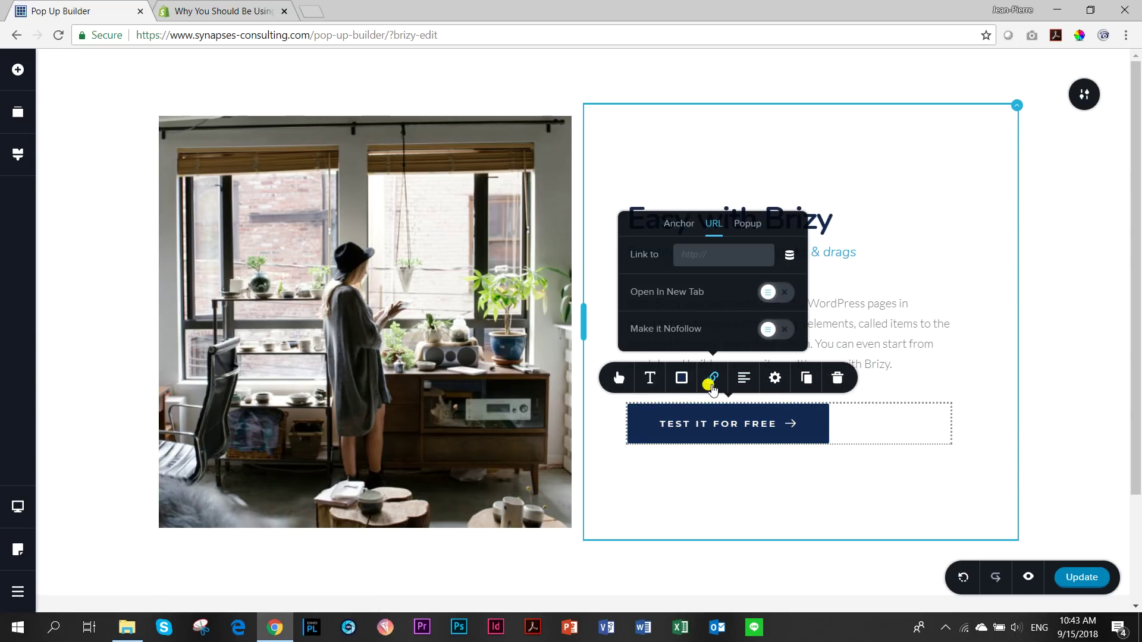
left_click(748, 225)
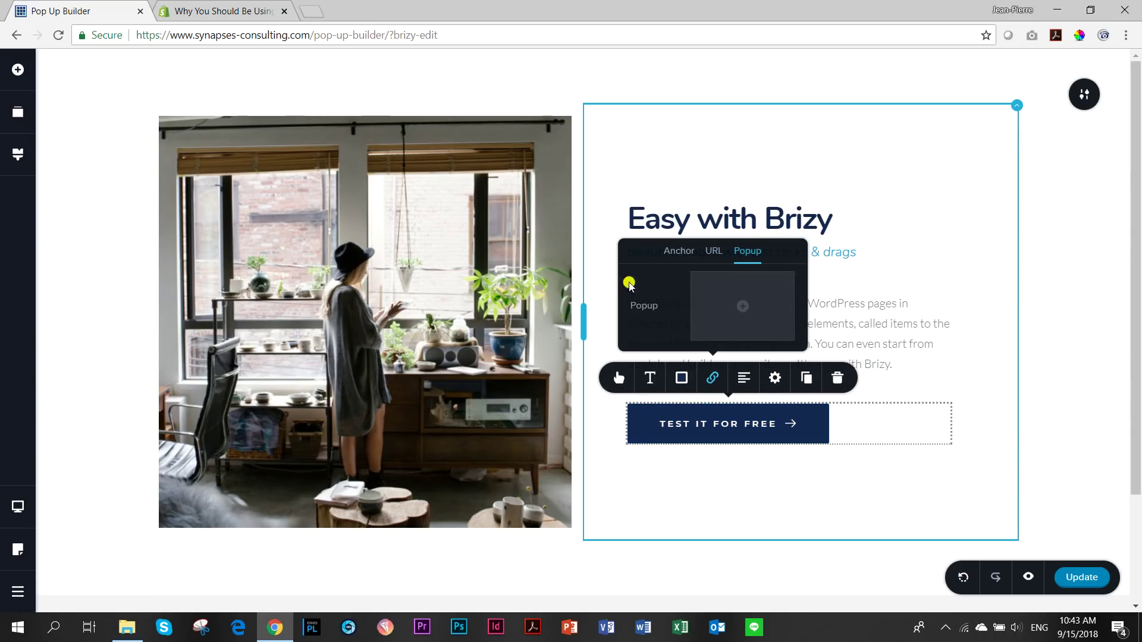
left_click(742, 307)
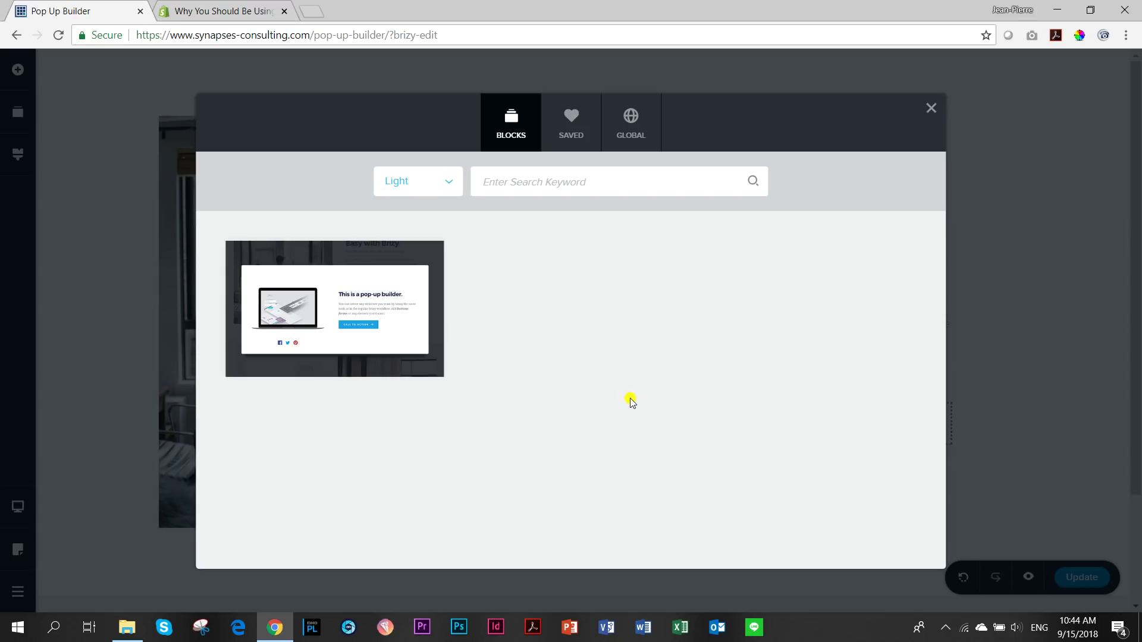
mouse_move(336, 309)
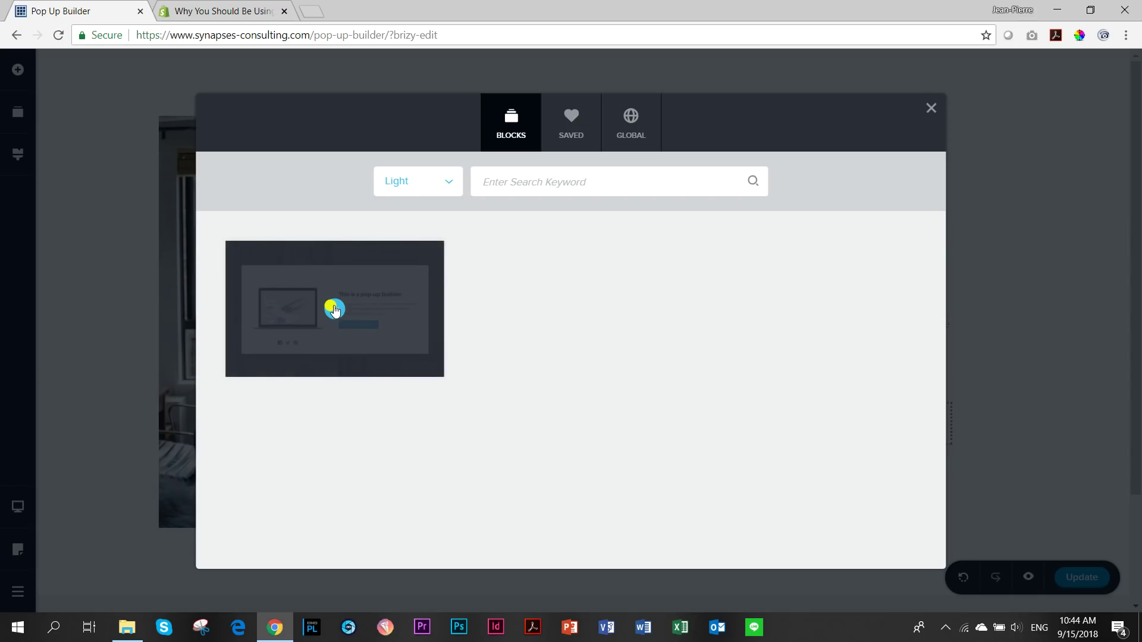
left_click(334, 309)
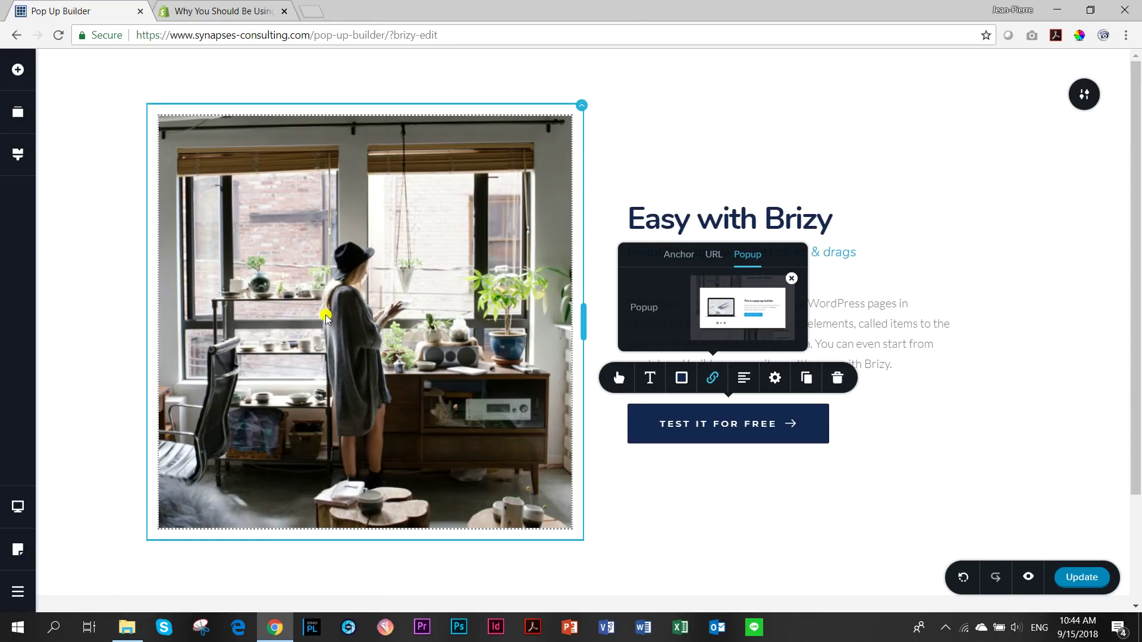
- Open the 'This is a pop-up builder' pop-up for editing and look at its Make it Global option
left_click(742, 319)
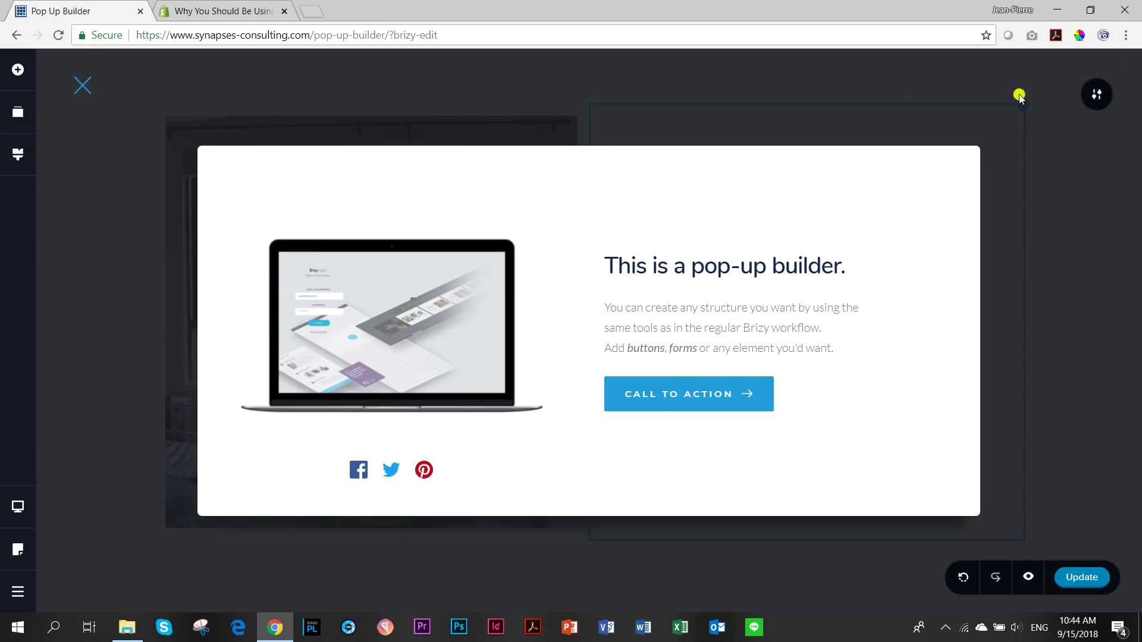
mouse_move(1110, 95)
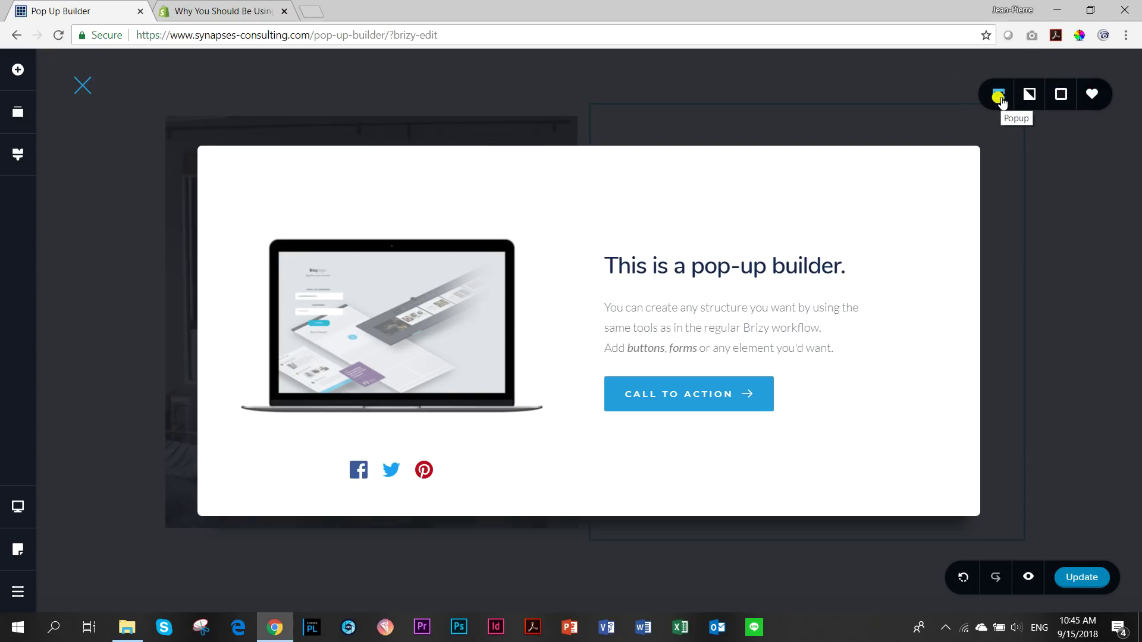
left_click(1000, 97)
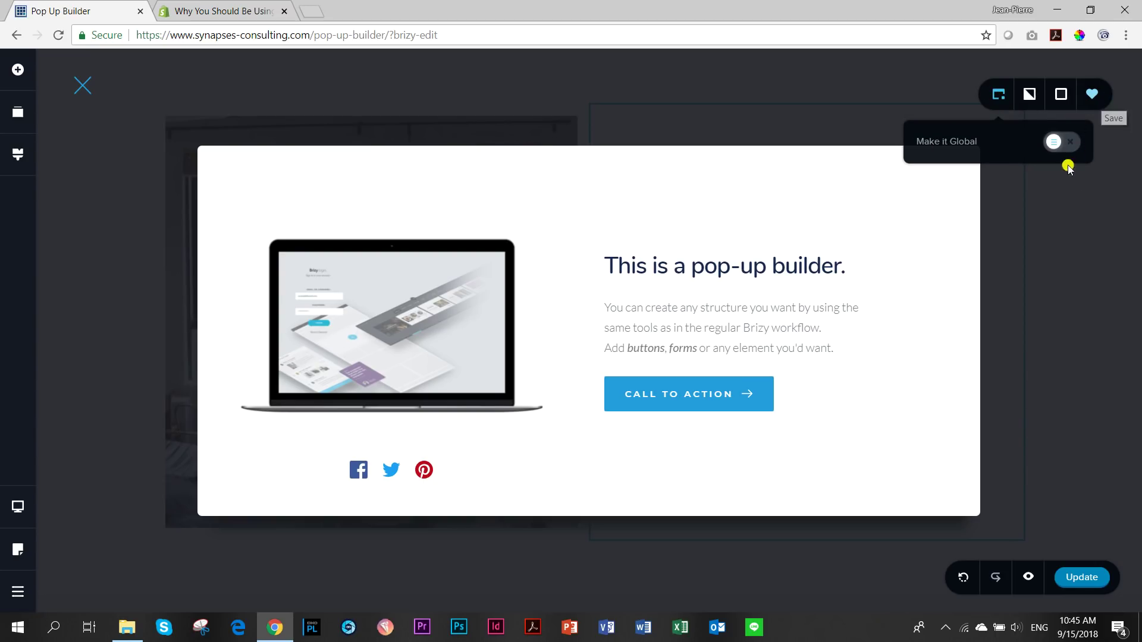
left_click(1095, 101)
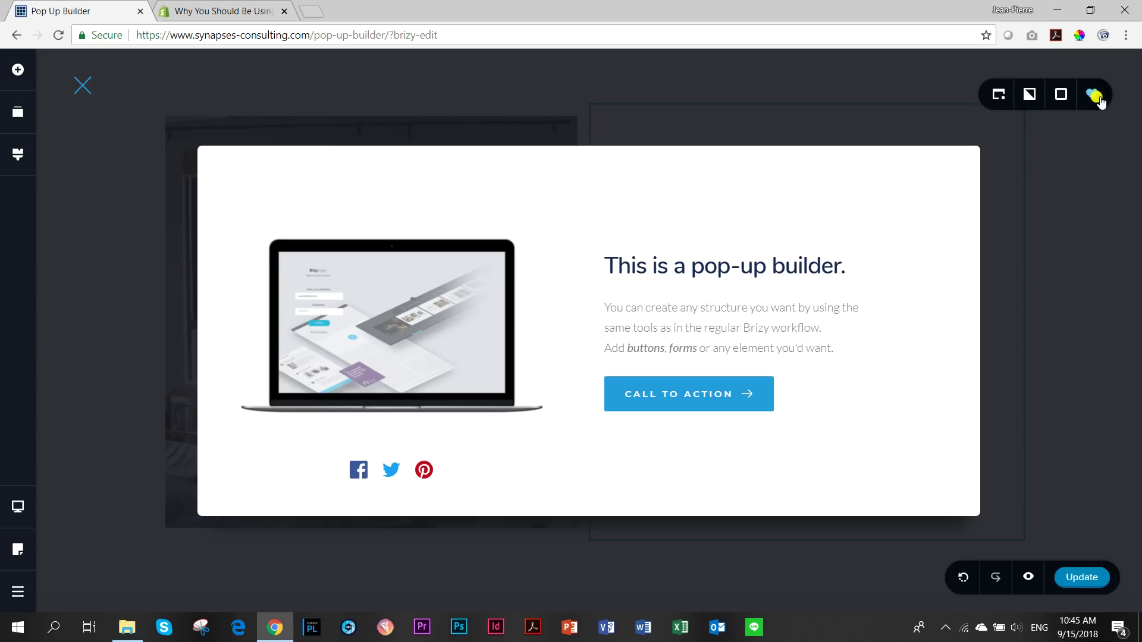
- Set the smarties candy photo as the pop-up's background image
left_click(1029, 101)
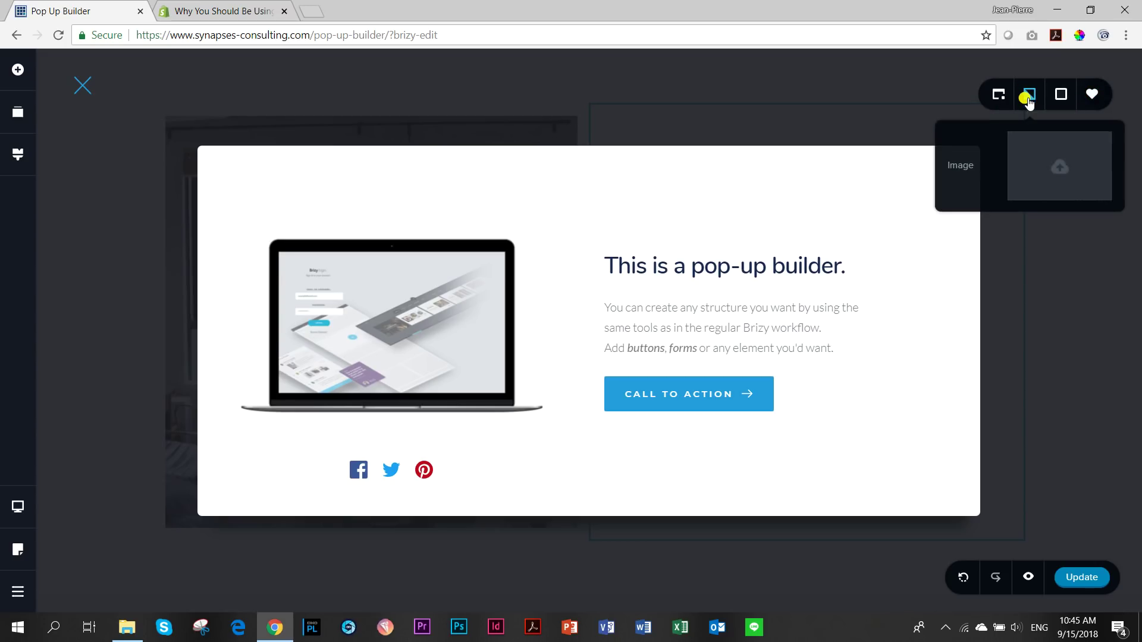
left_click(1057, 167)
left_click(148, 238)
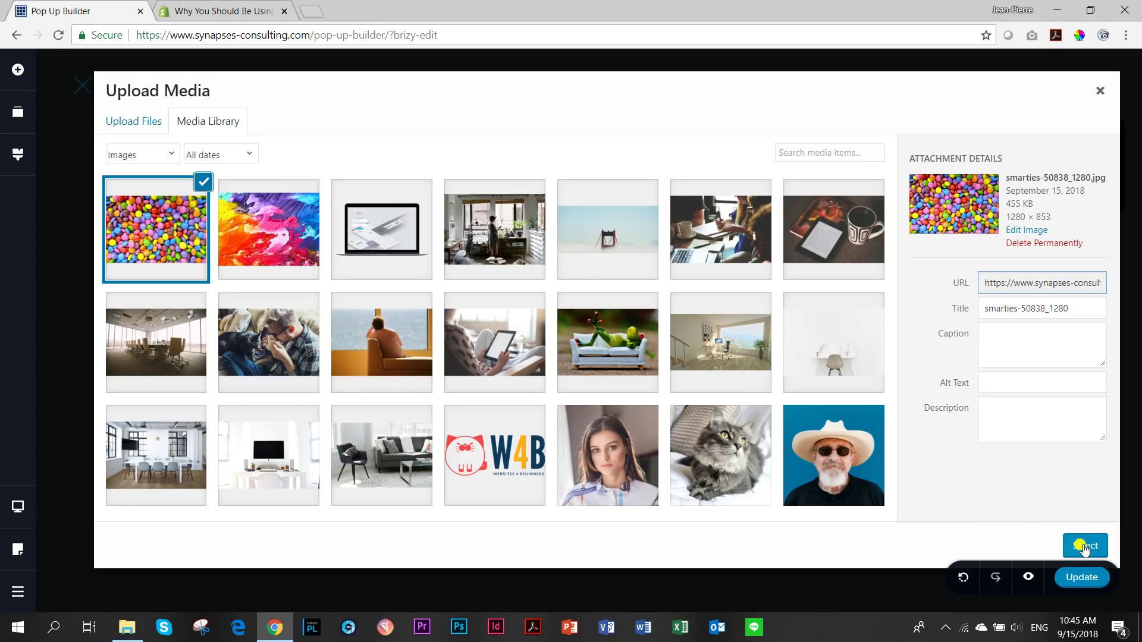
left_click(1085, 547)
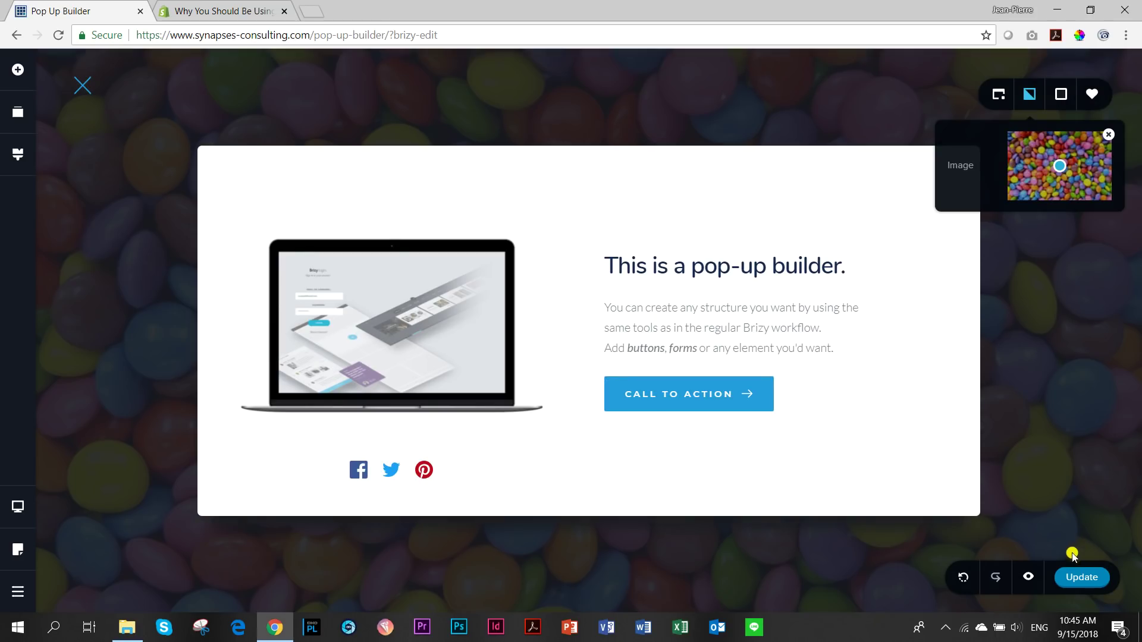
- Reduce the background overlay opacity to zero and shift the image's focal point right
left_click(1061, 96)
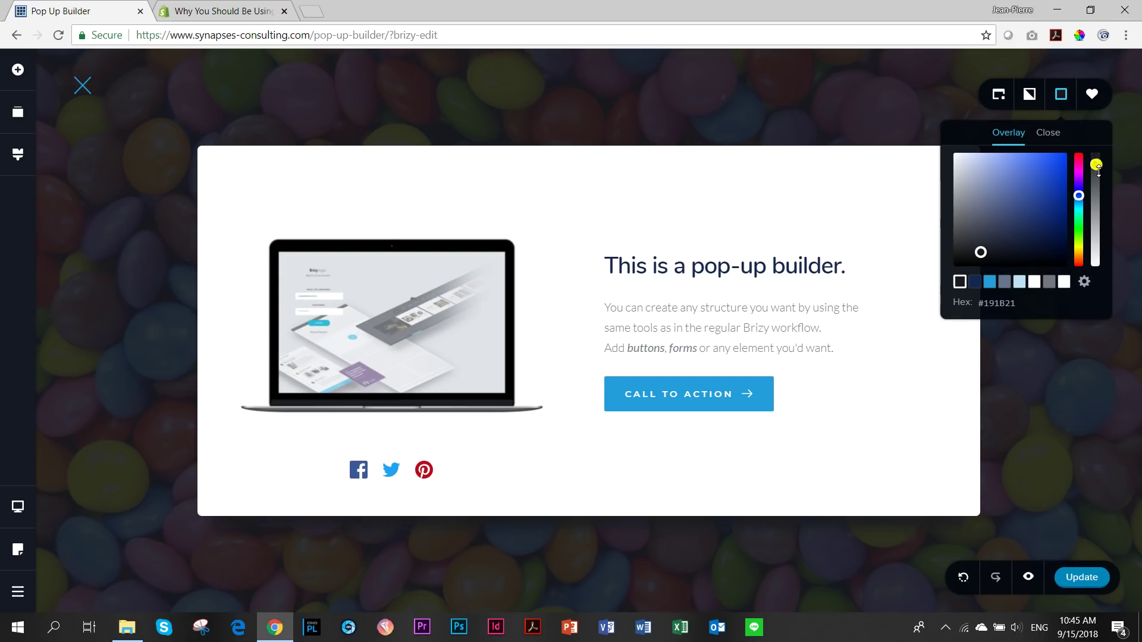
left_click_drag(1099, 173, 1097, 270)
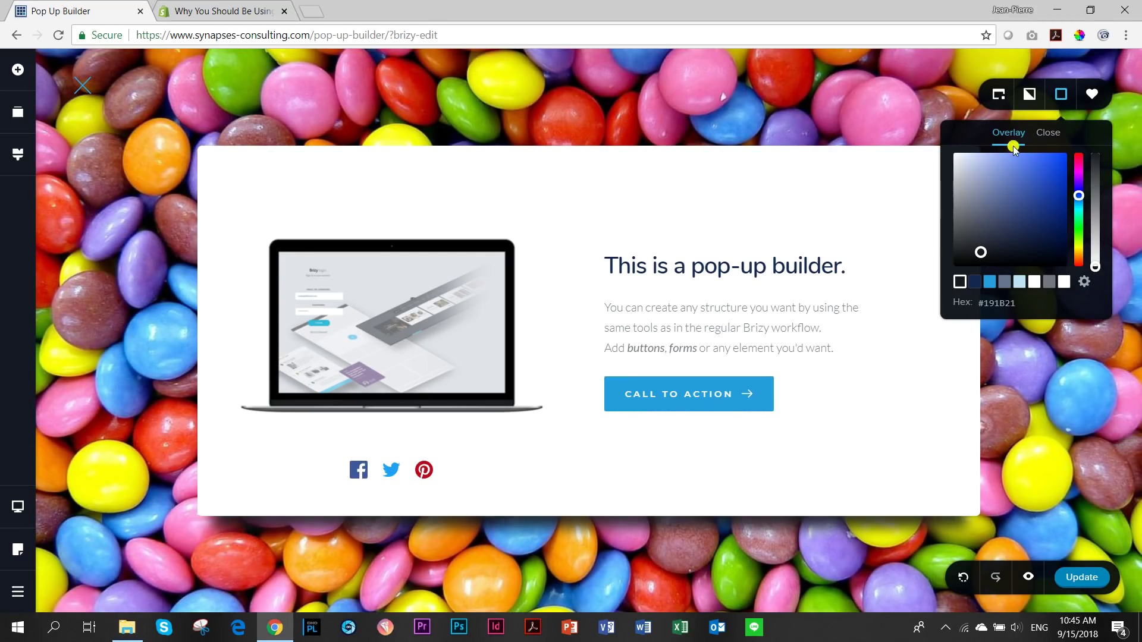
left_click(1035, 98)
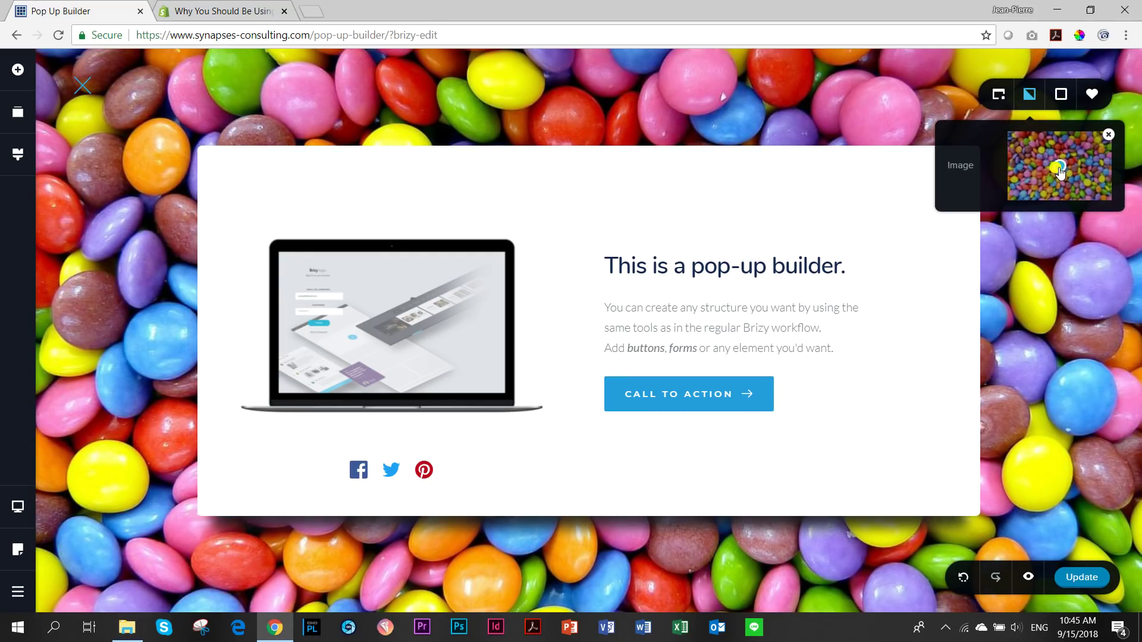
mouse_move(1060, 171)
left_mouse_down()
mouse_move(1090, 174)
mouse_move(1056, 148)
mouse_move(1022, 202)
mouse_move(1055, 153)
mouse_move(1063, 172)
left_mouse_up()
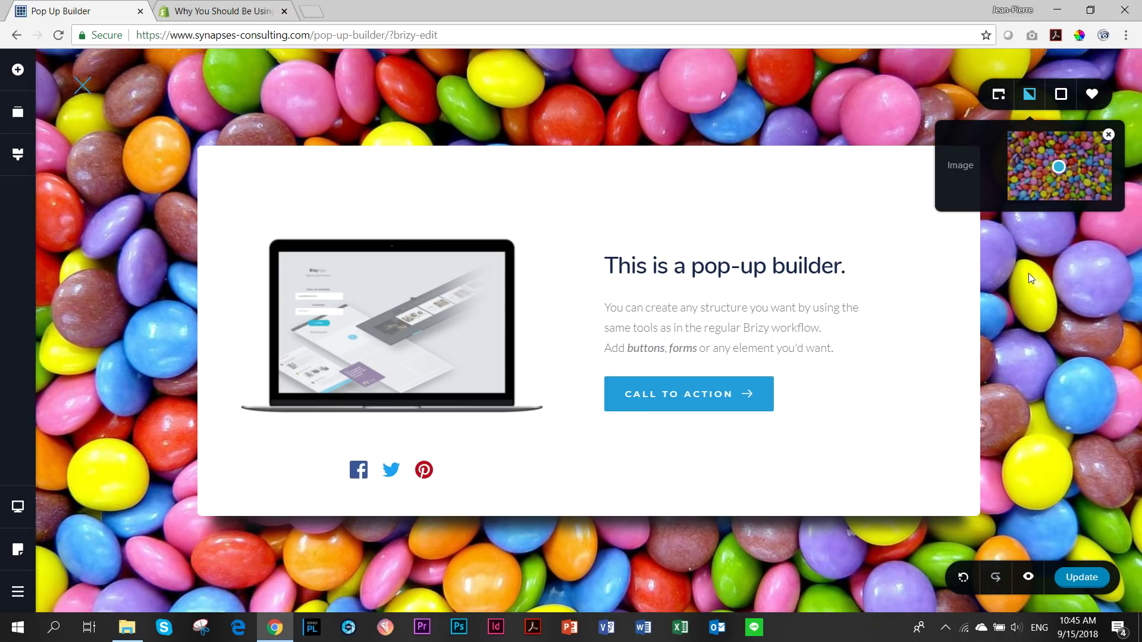
- Dismiss the Background panel and exit the pop-up editor back to the Easy with Brizy page
left_click(723, 67)
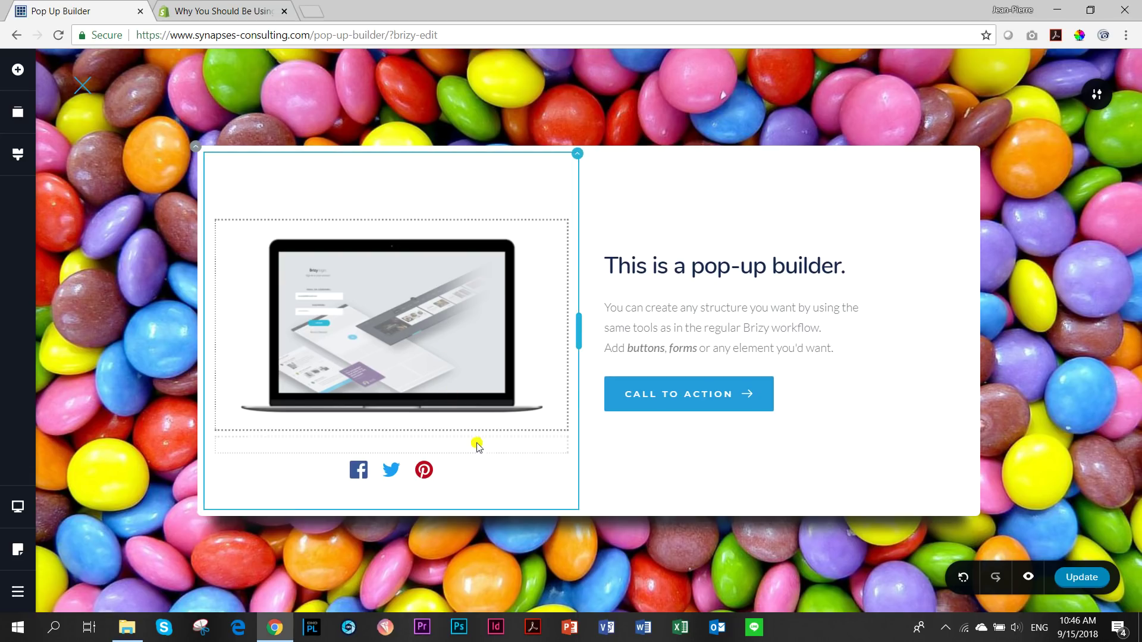
left_click(80, 86)
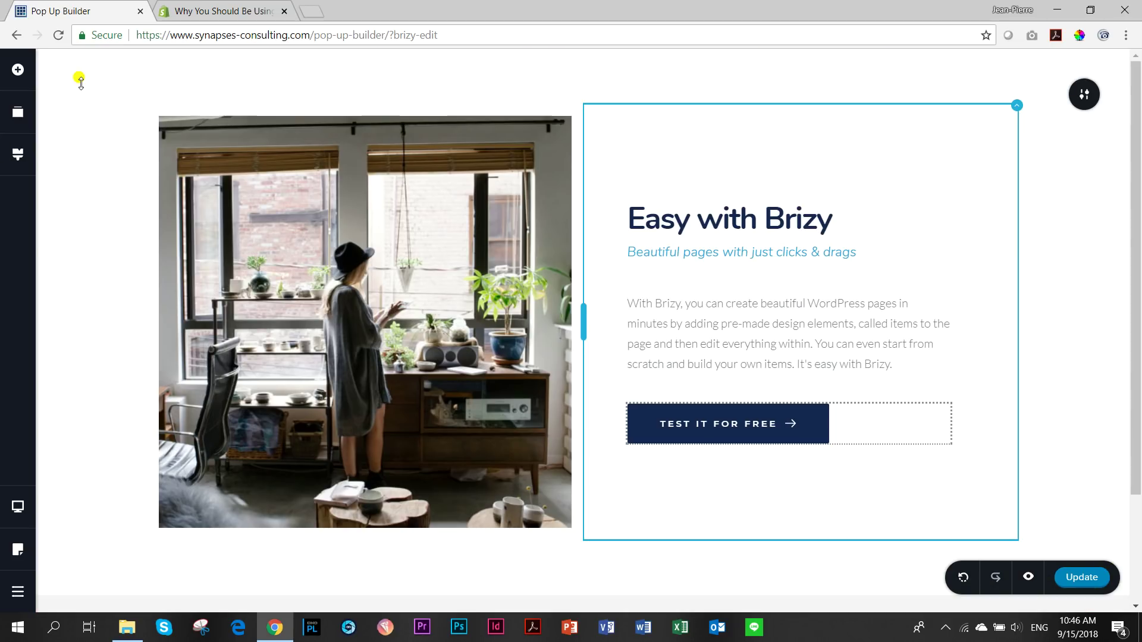
- Confirm the TEST IT FOR FREE button's link points to the candy pop-up
left_click(743, 427)
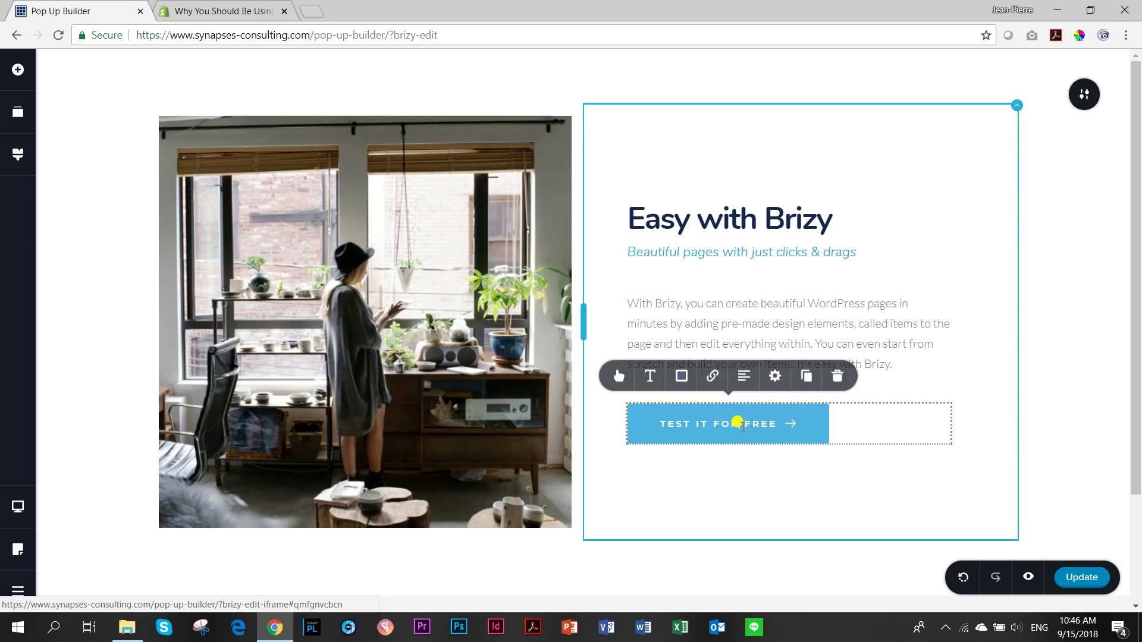
left_click(711, 378)
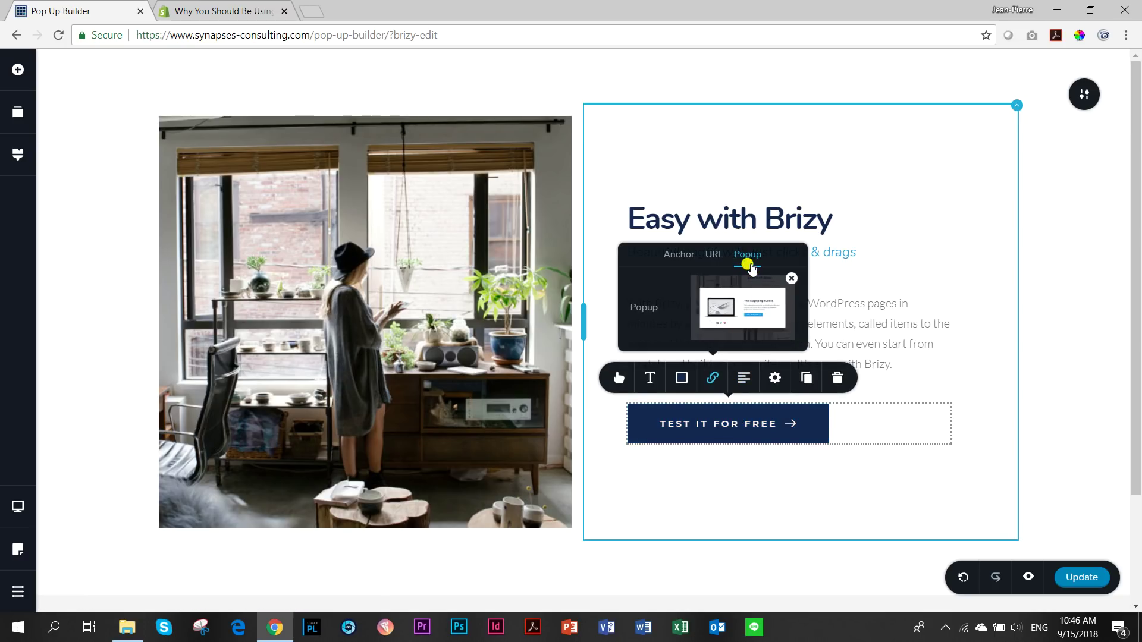
left_click(733, 320)
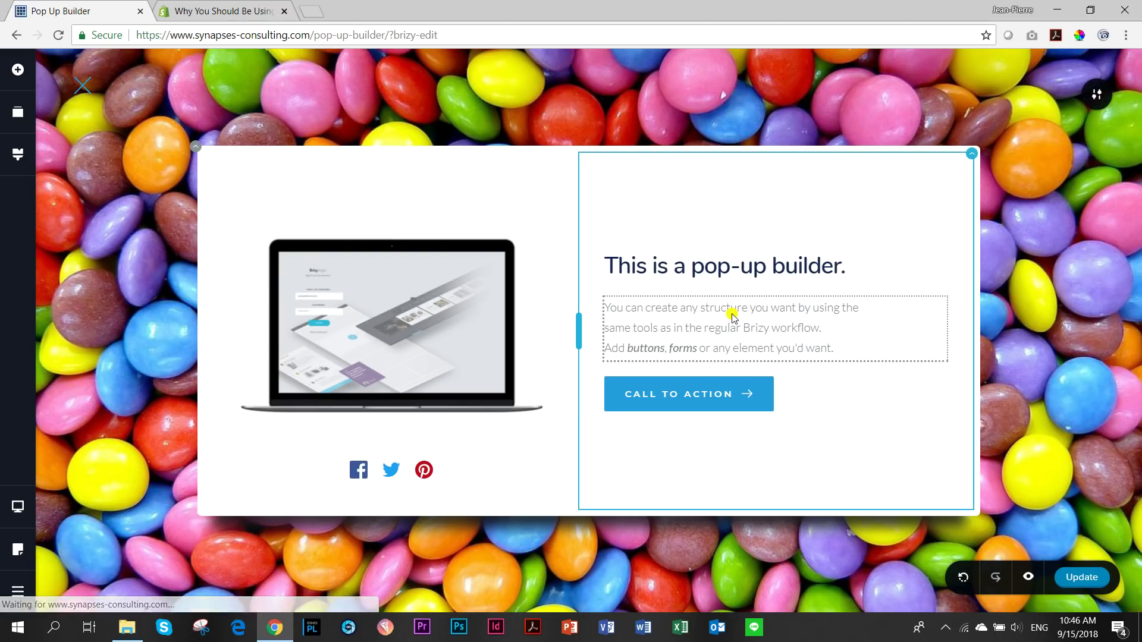
left_click(83, 84)
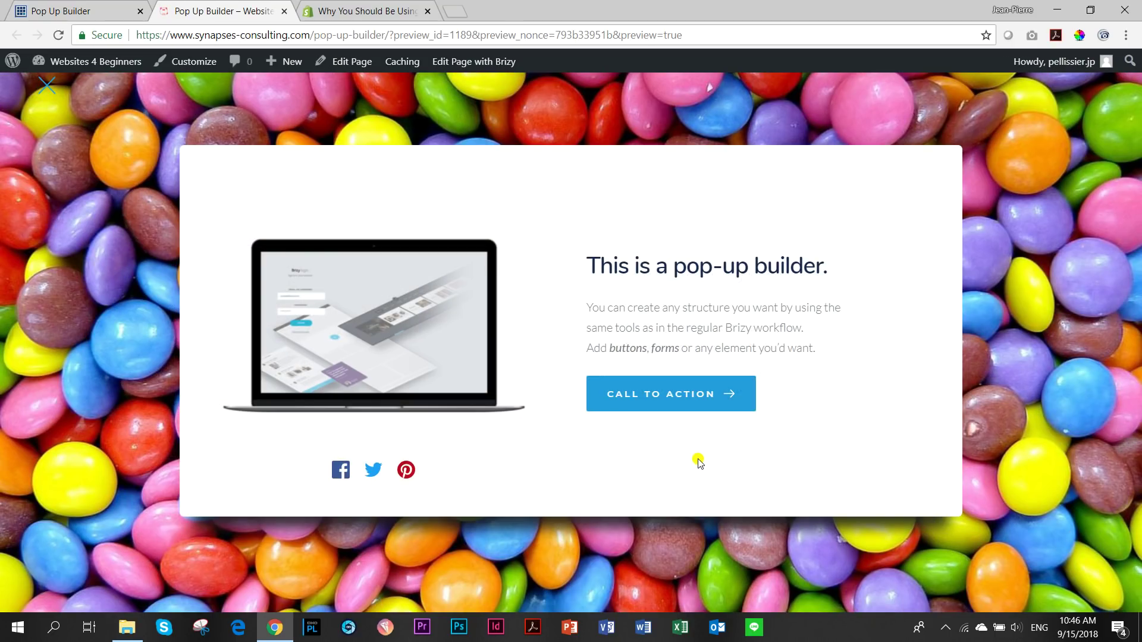
- View the candy pop-up in the page preview tab, then return to the editor
left_click(116, 6)
key("ctrl+Tab")
left_click(47, 86)
left_click(55, 10)
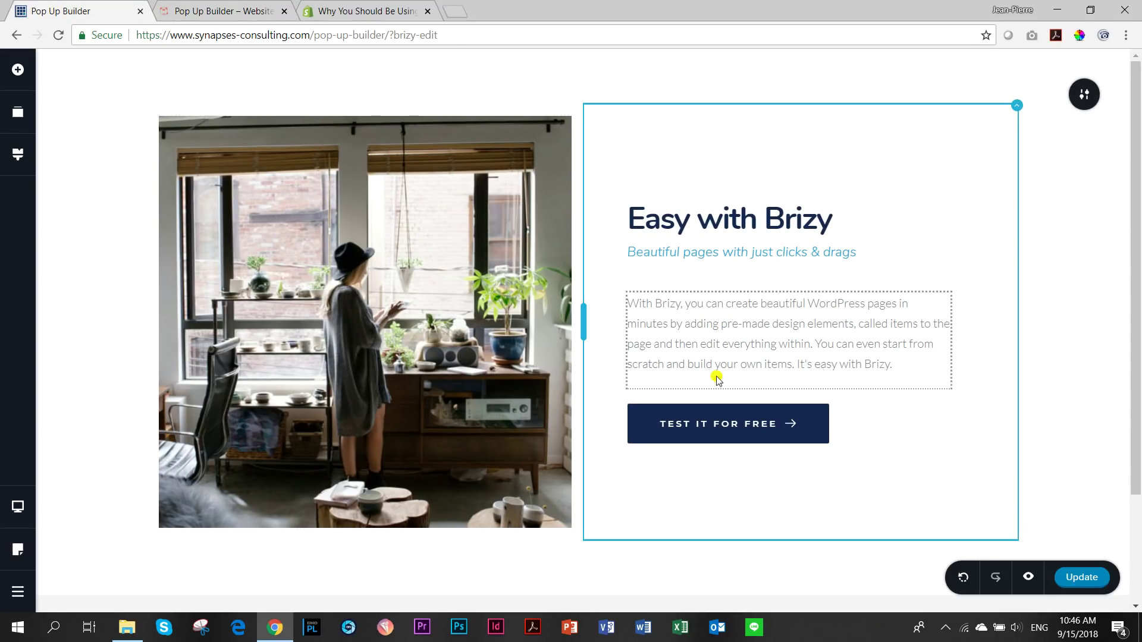
- Open the TEST IT FOR FREE button's linked pop-up for editing
left_click(711, 424)
left_click(764, 383)
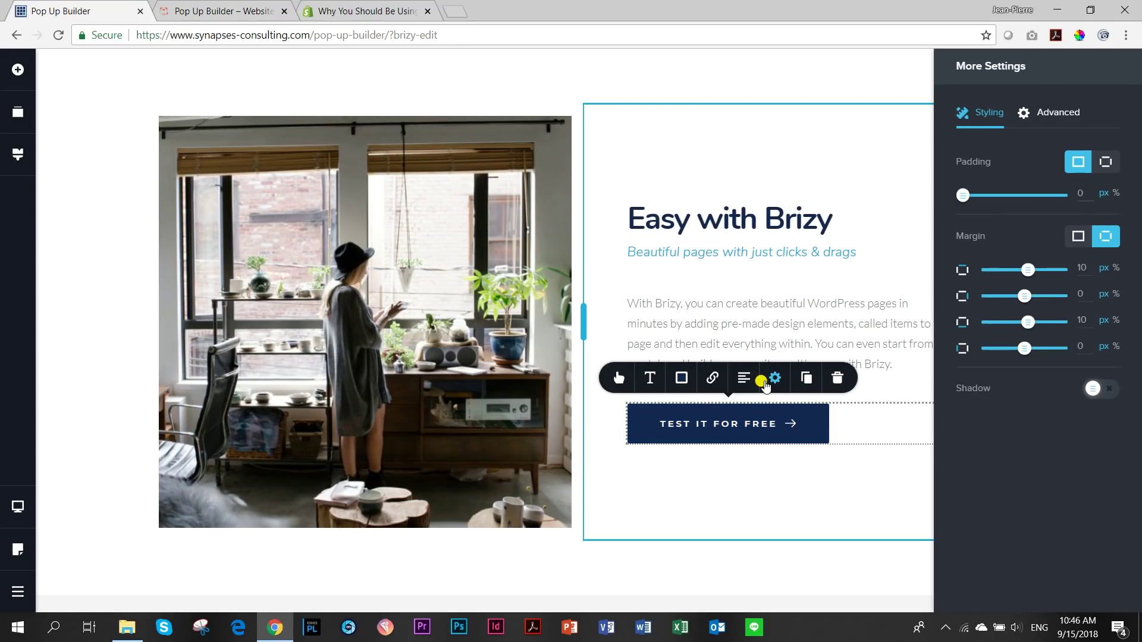
left_click(719, 424)
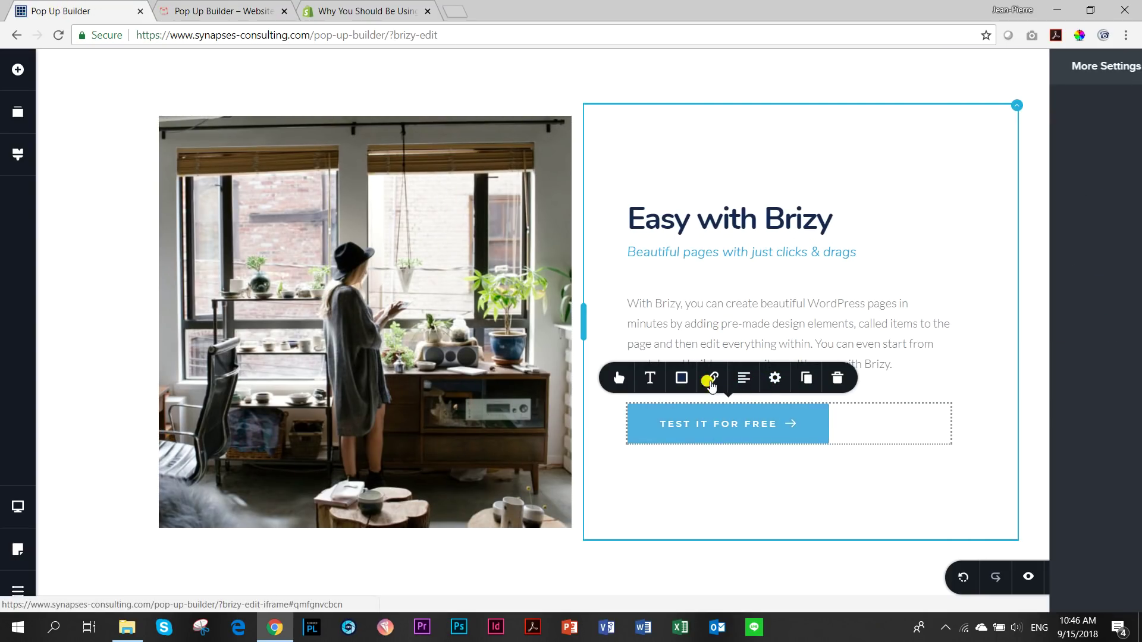
left_click(705, 423)
left_click(712, 378)
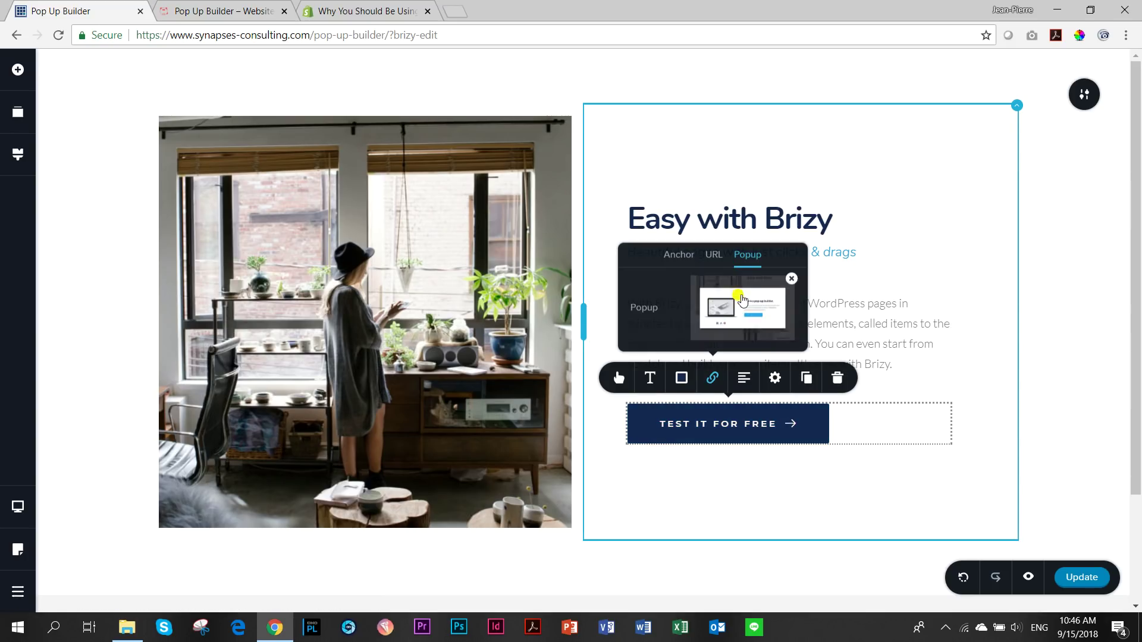
left_click(746, 311)
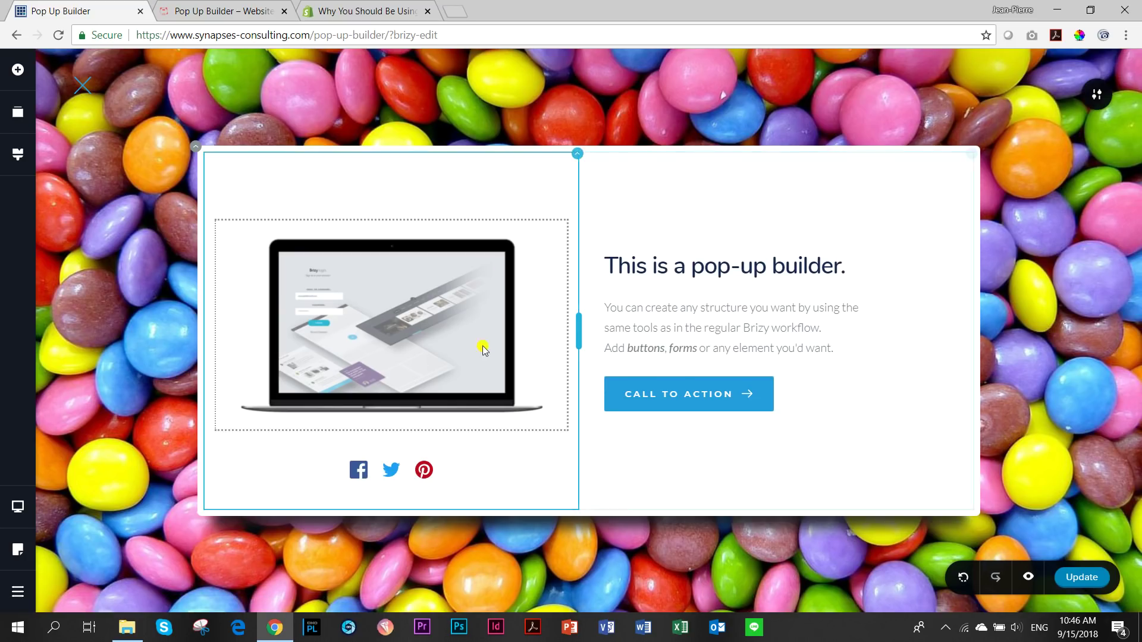
- Add a two-column row under CALL TO ACTION with the woman's portrait in the left column
left_click(18, 70)
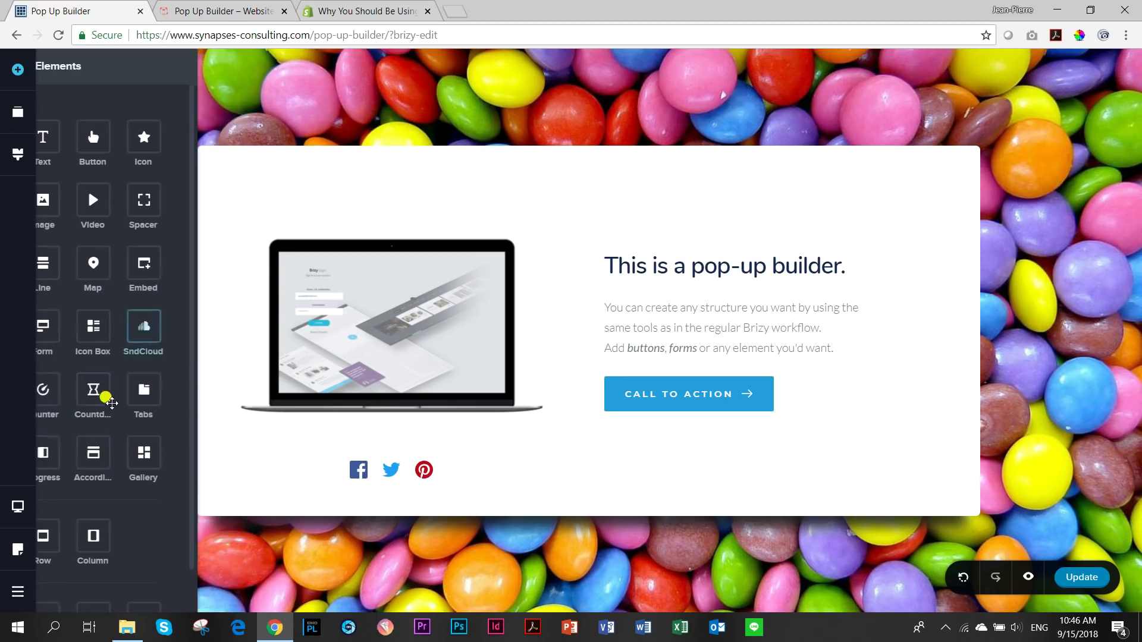
left_click_drag(137, 536, 714, 417)
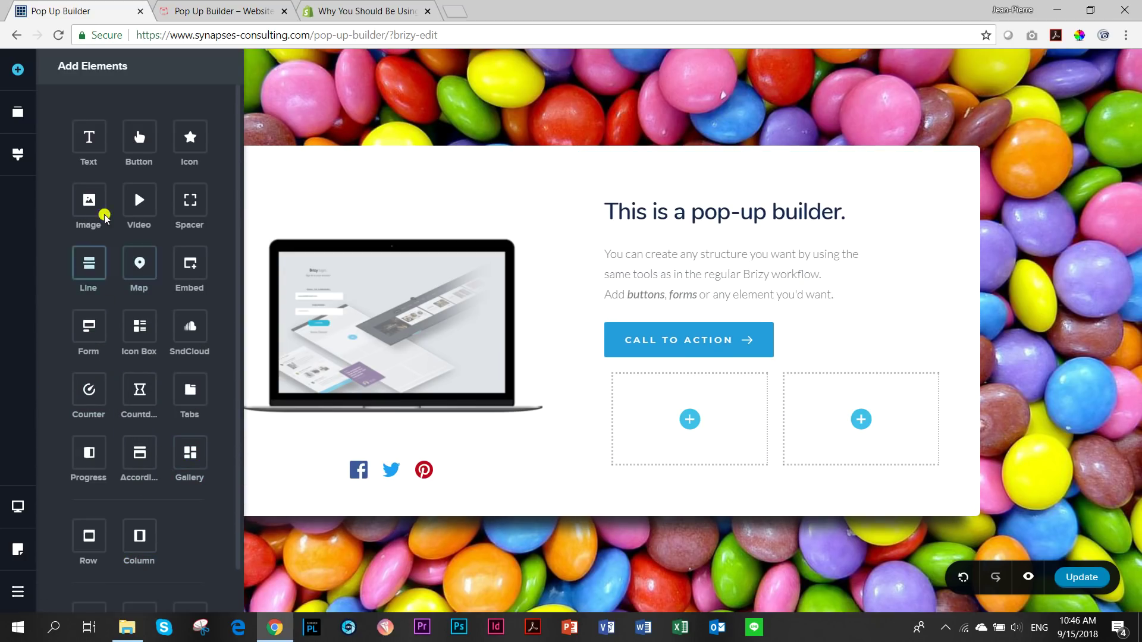
left_click_drag(89, 209, 688, 421)
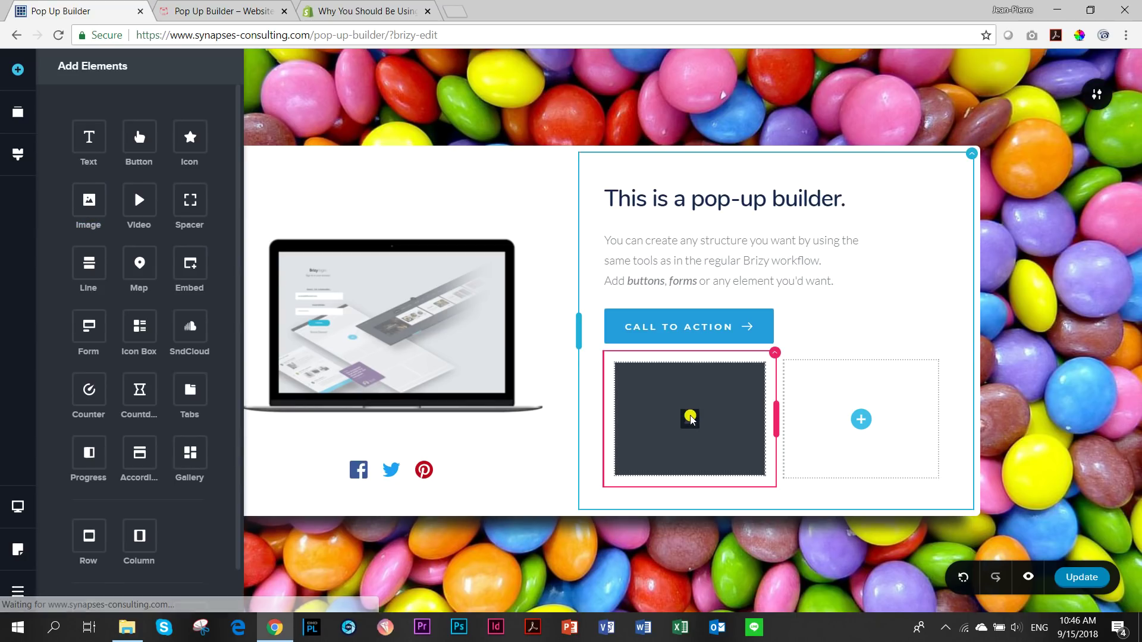
left_click_drag(89, 202, 862, 421)
left_click(697, 414)
left_click(611, 337)
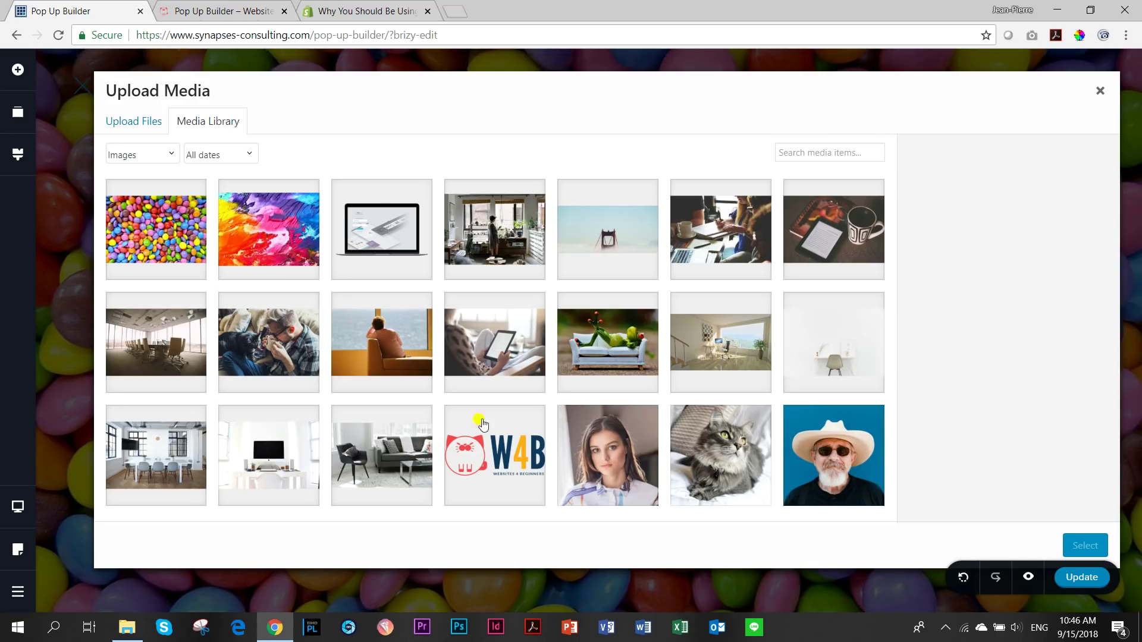
left_click(610, 421)
left_click(1085, 546)
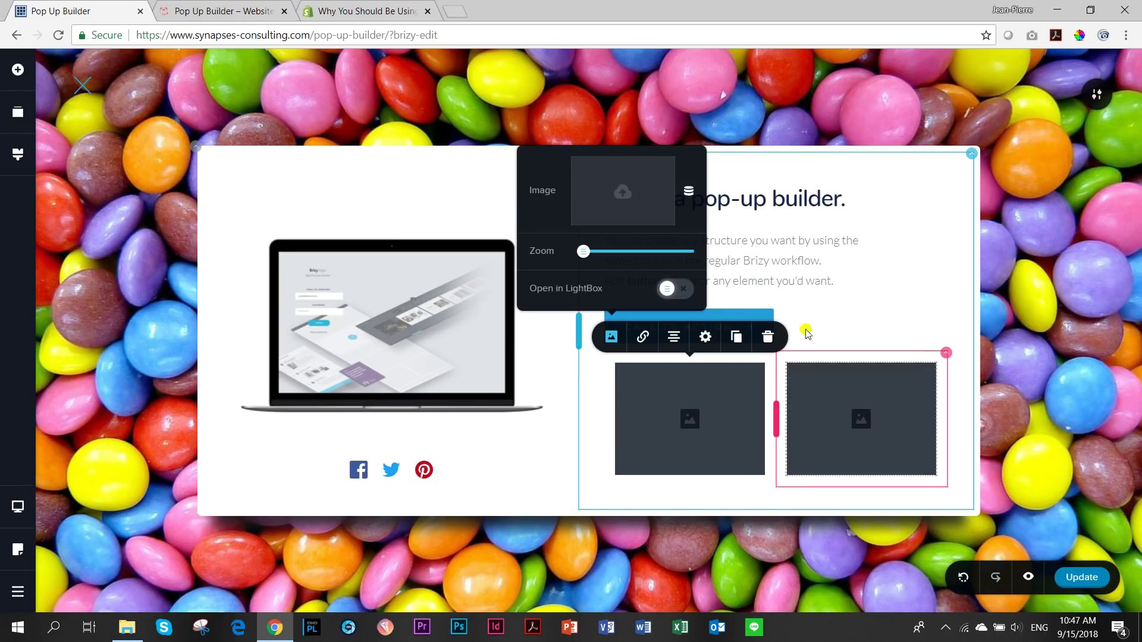
- Place the grey cat photo from the Media Library in the right column
left_click(857, 413)
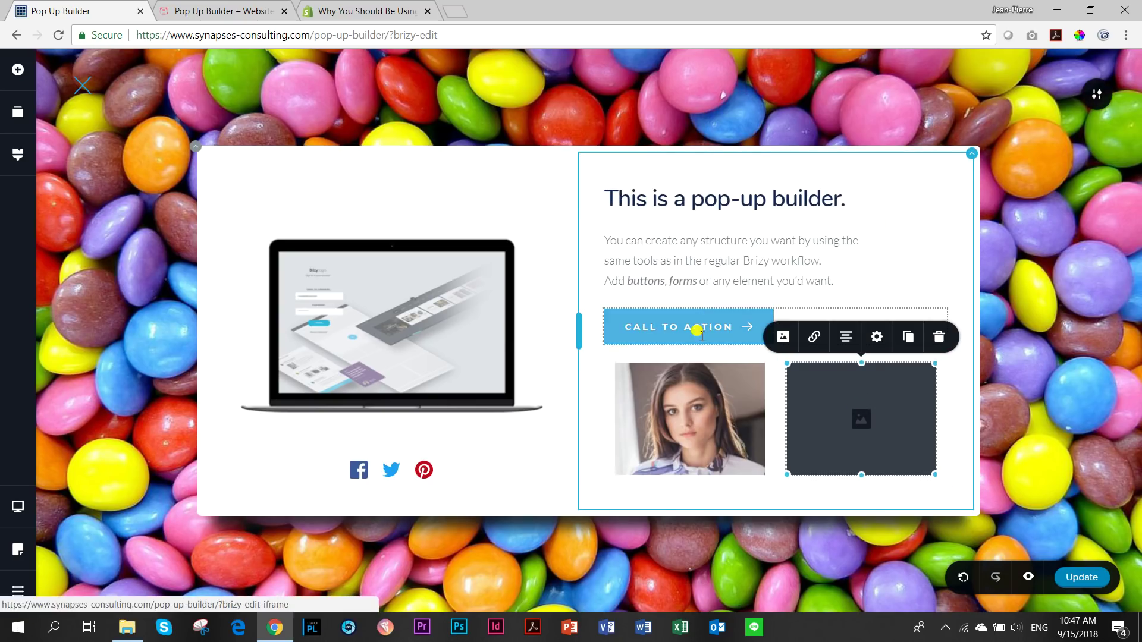
left_click(783, 338)
left_click(788, 188)
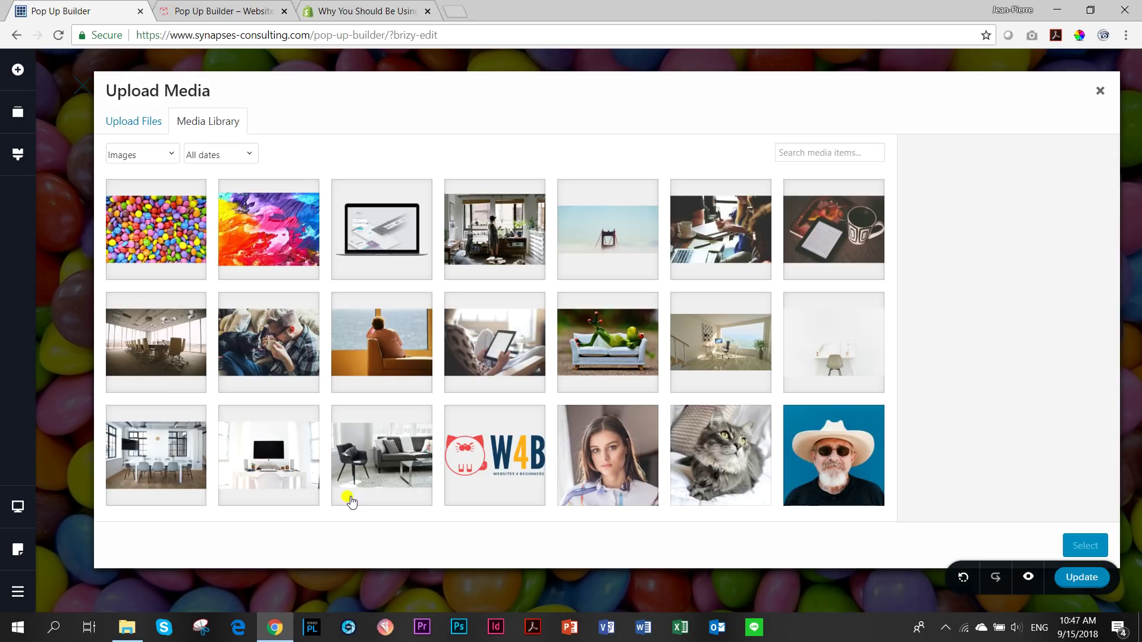
left_click(712, 480)
left_click(1077, 545)
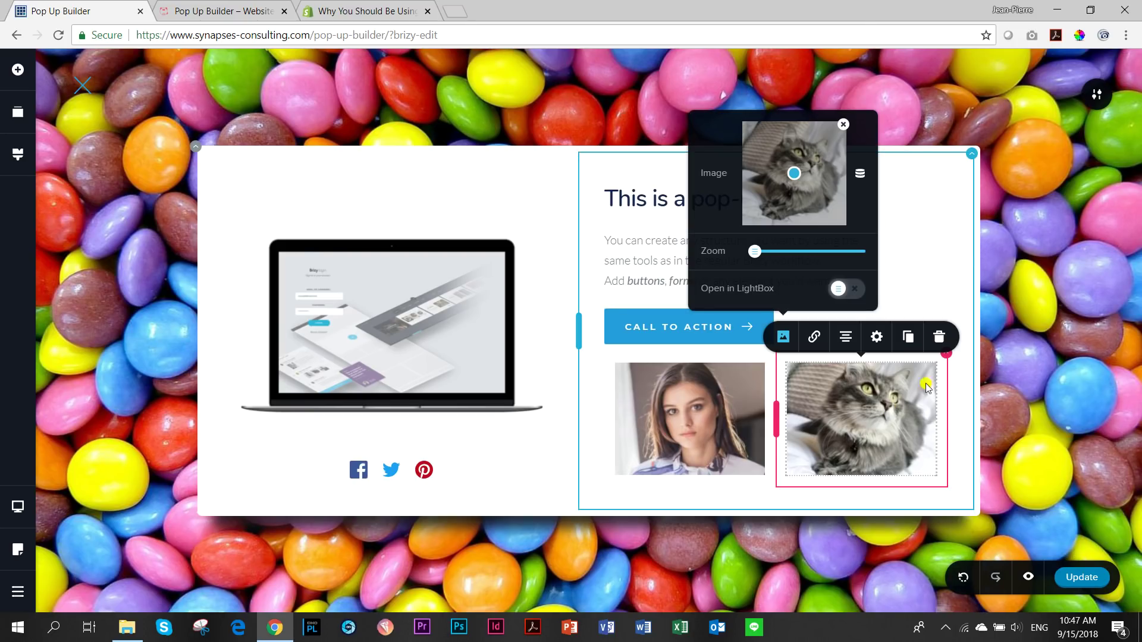
left_click(958, 261)
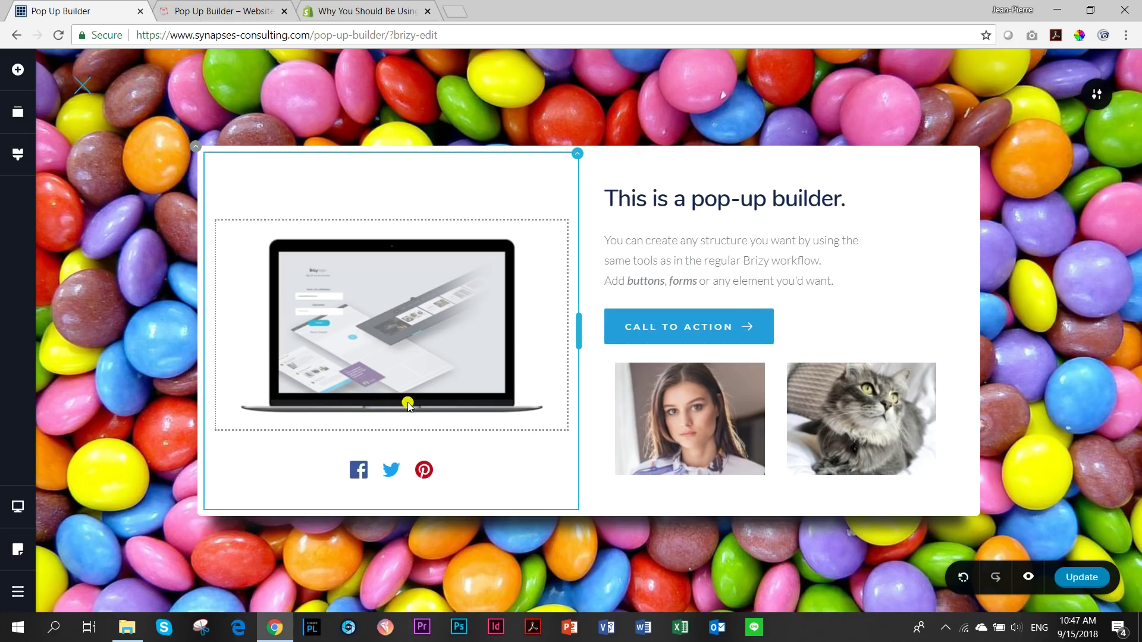
- Set the pop-up background to a Wall Street map under a translucent white overlay
left_click(197, 149)
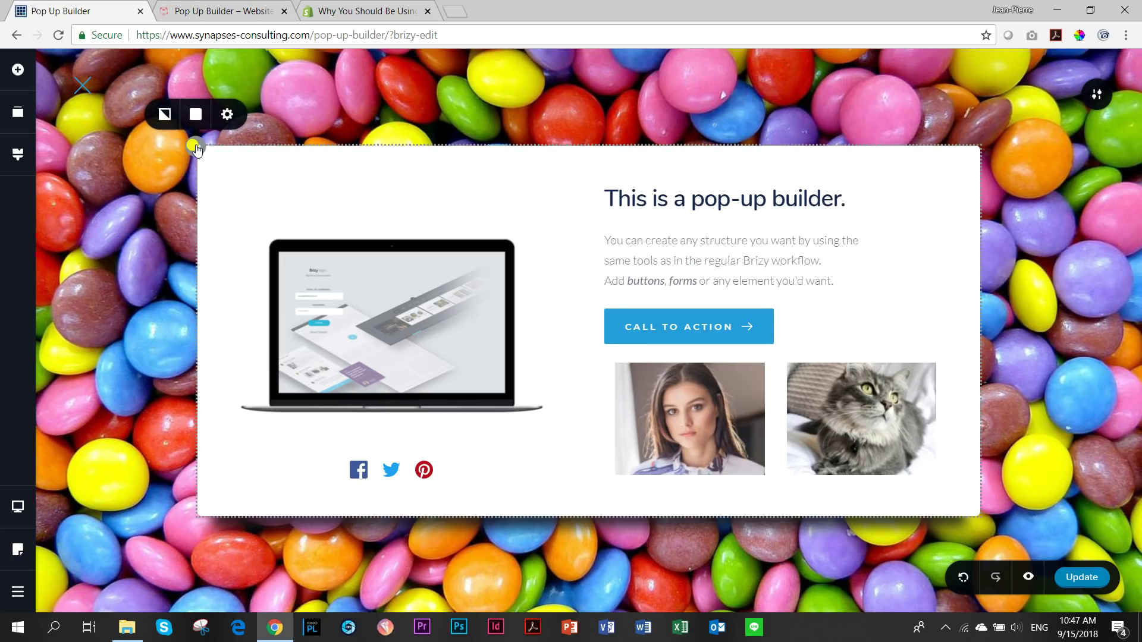
left_click(165, 115)
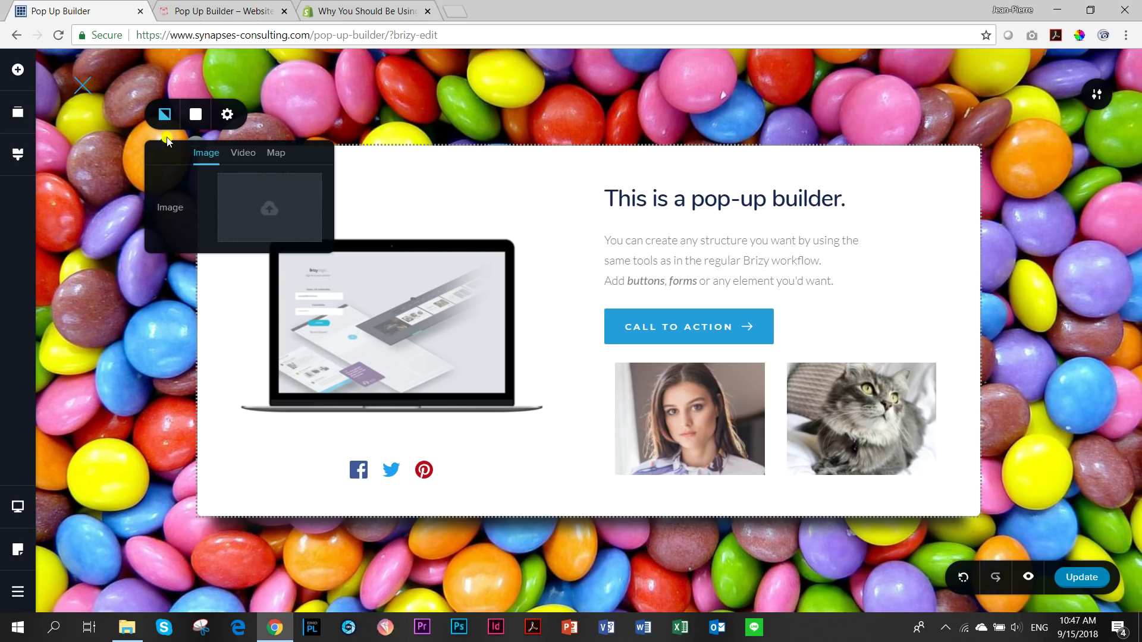
left_click(284, 155)
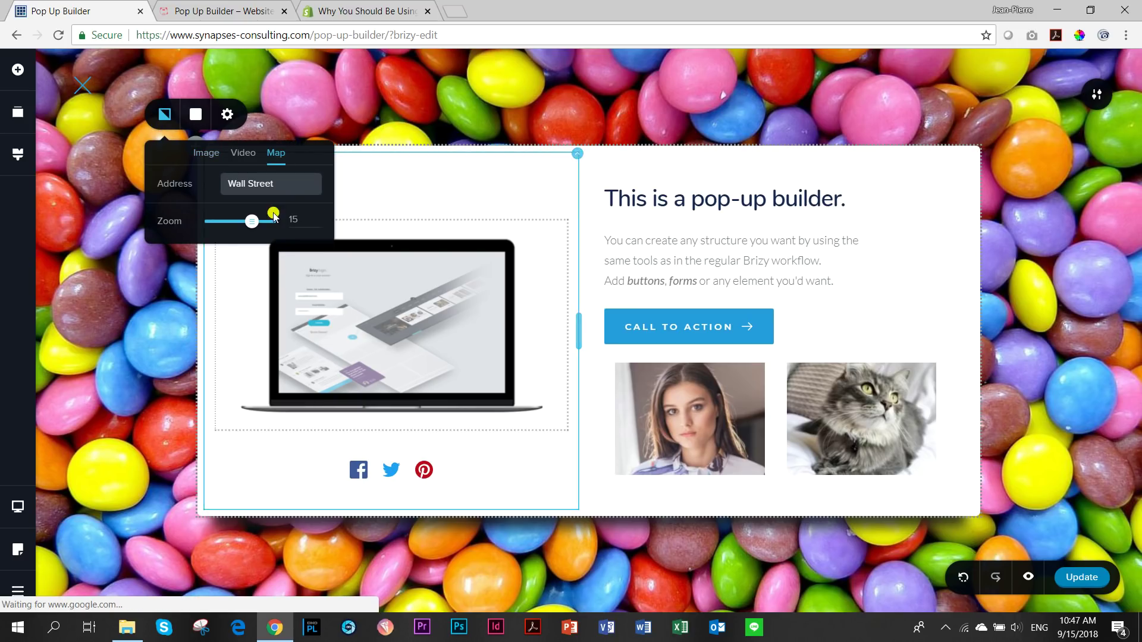
left_click(192, 117)
left_click_drag(264, 176, 259, 279)
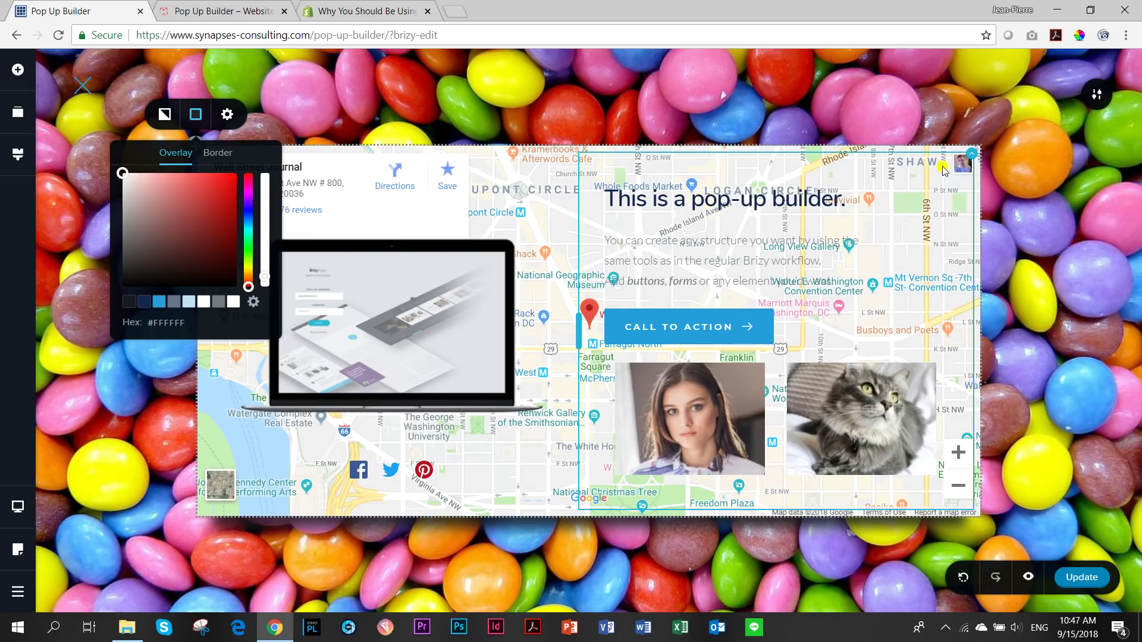
- Give the right text column a white overlay at 82% opacity
left_click(972, 157)
left_click(926, 123)
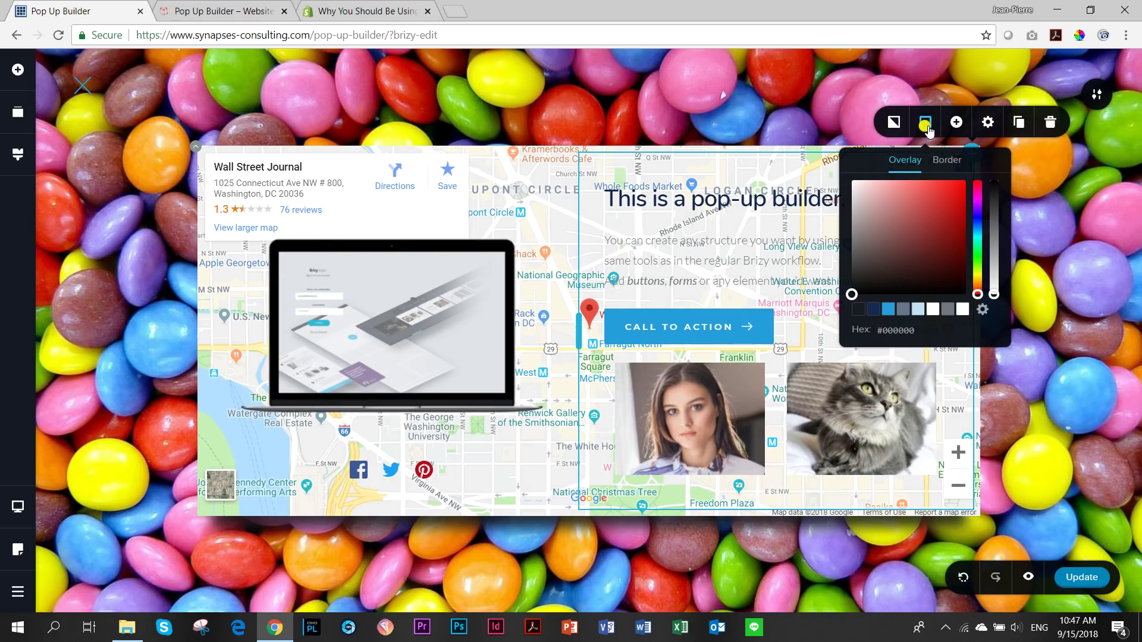
left_click(962, 309)
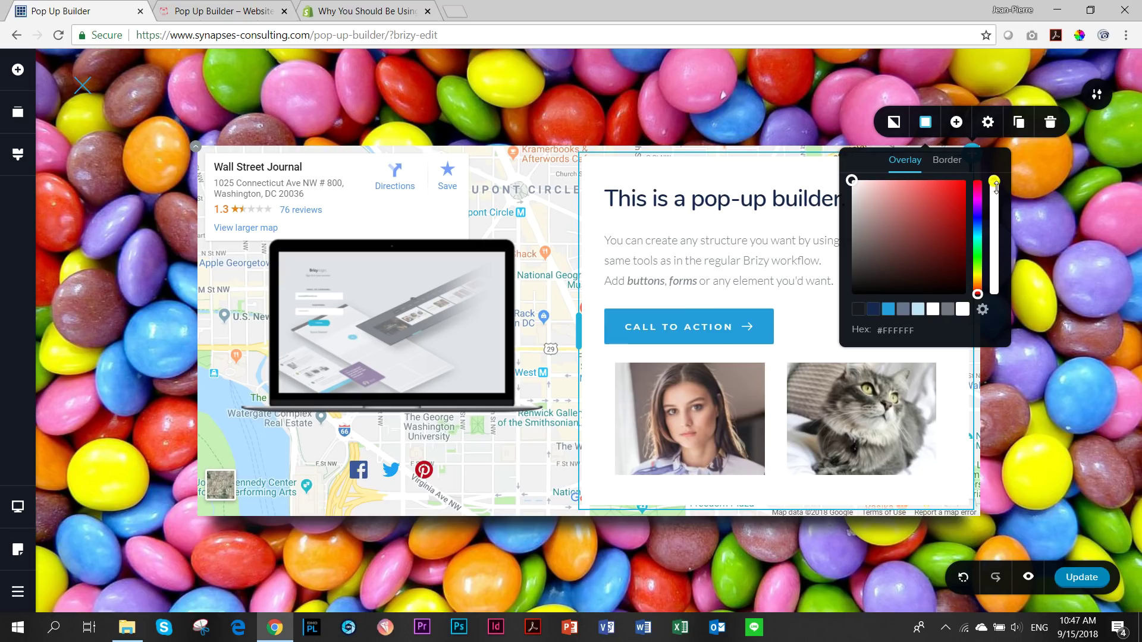
left_click_drag(996, 188, 997, 201)
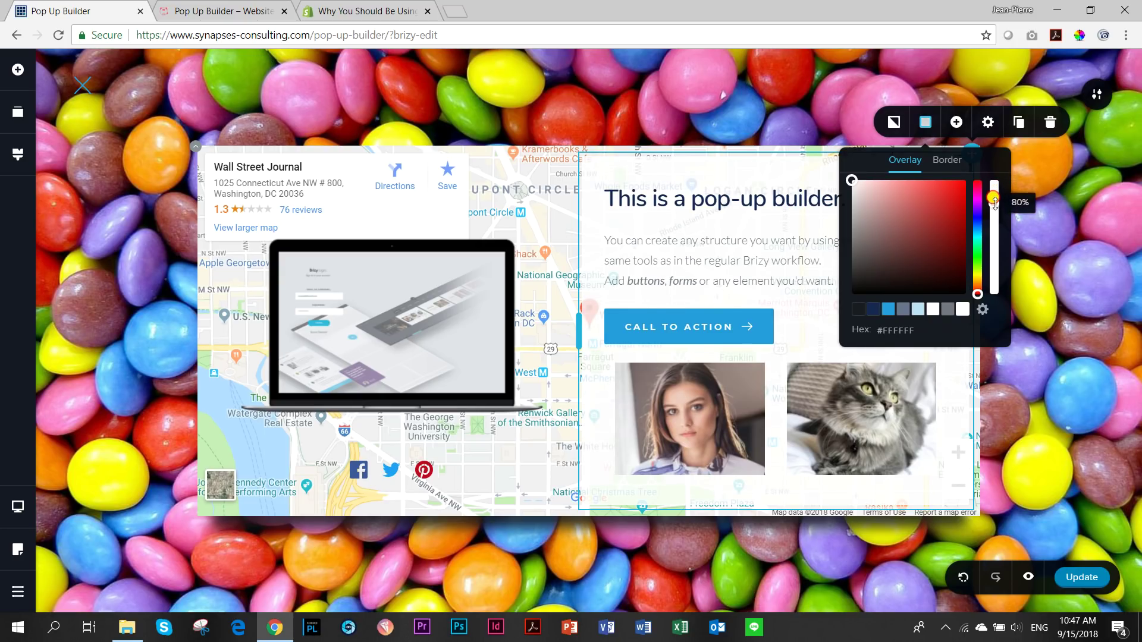
left_click(393, 190)
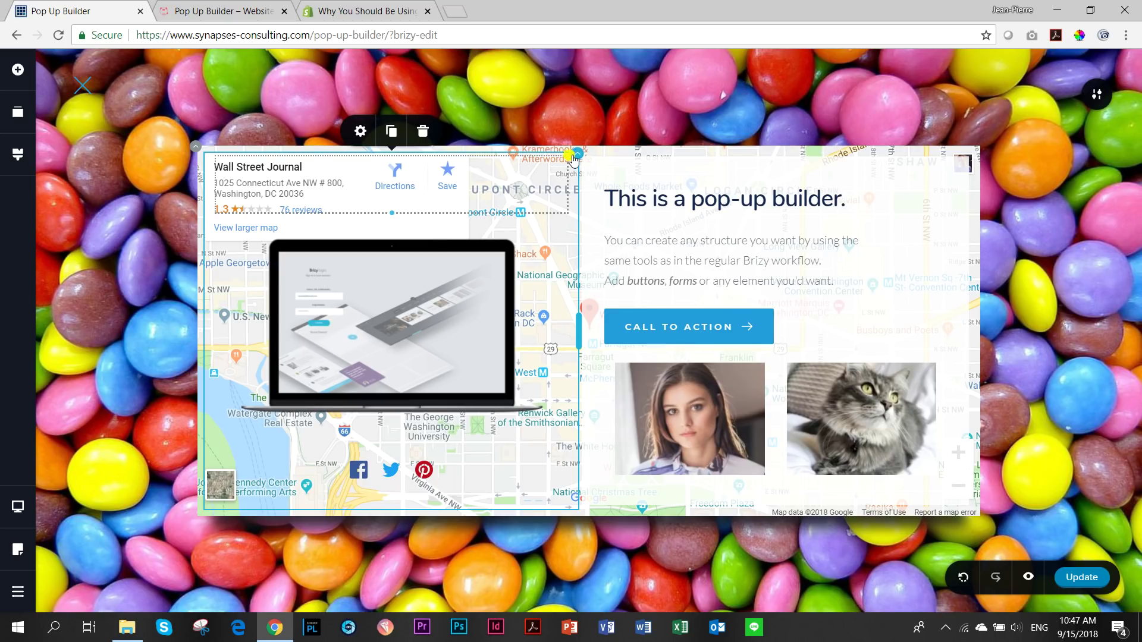
left_click(574, 157)
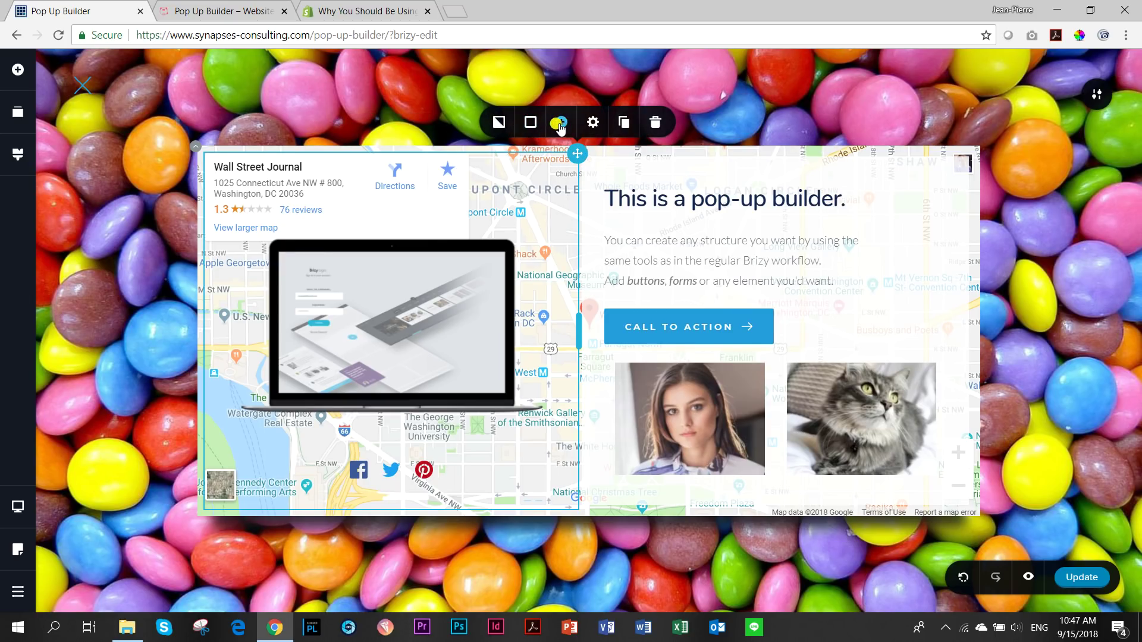
- Replace the laptop and social icons column with a new column holding a contact form
left_click(561, 122)
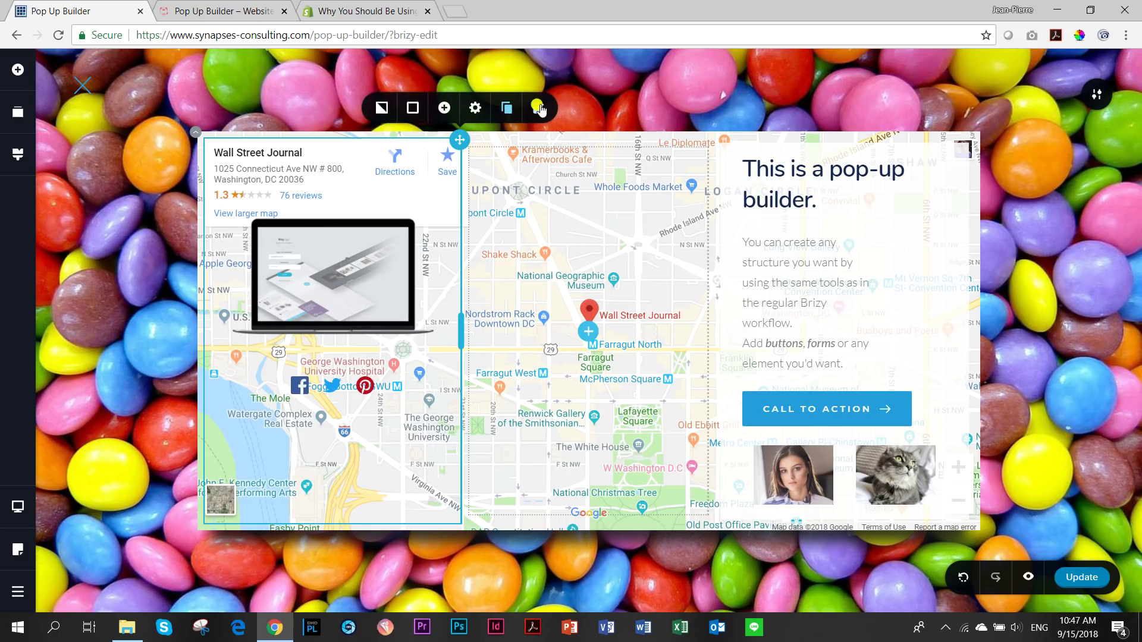
left_click(543, 108)
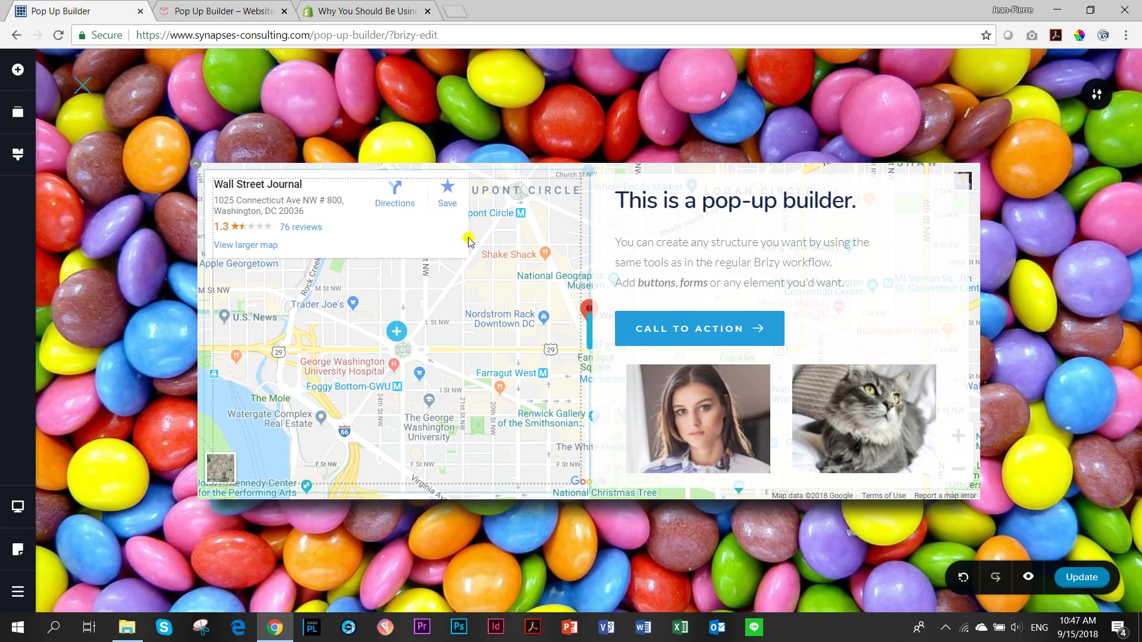
left_click(398, 333)
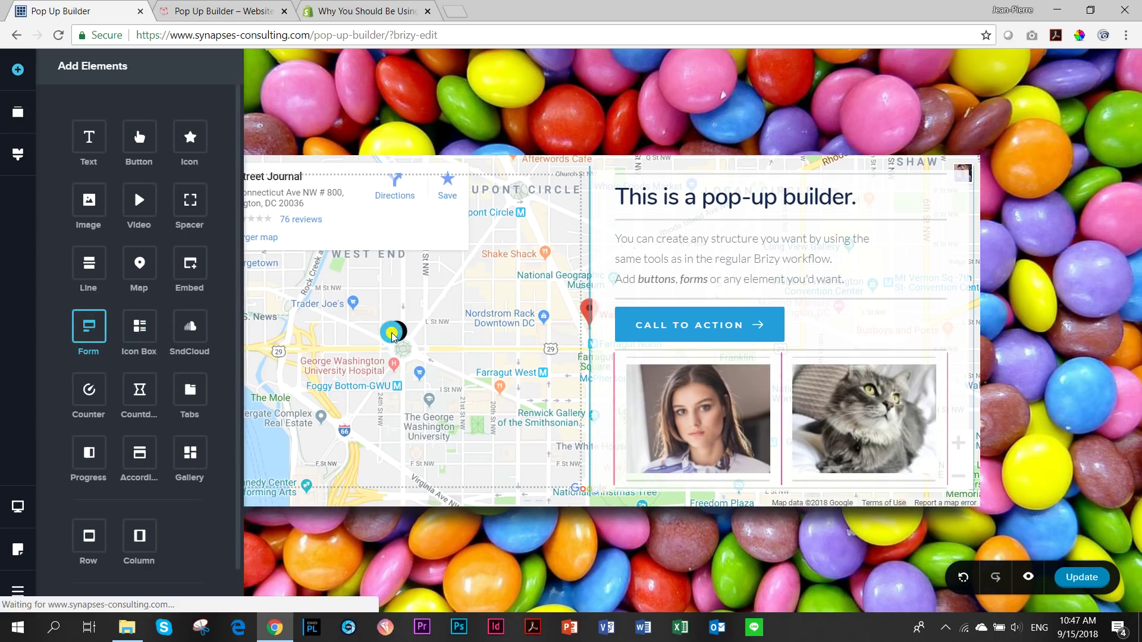
left_click_drag(393, 337, 391, 331)
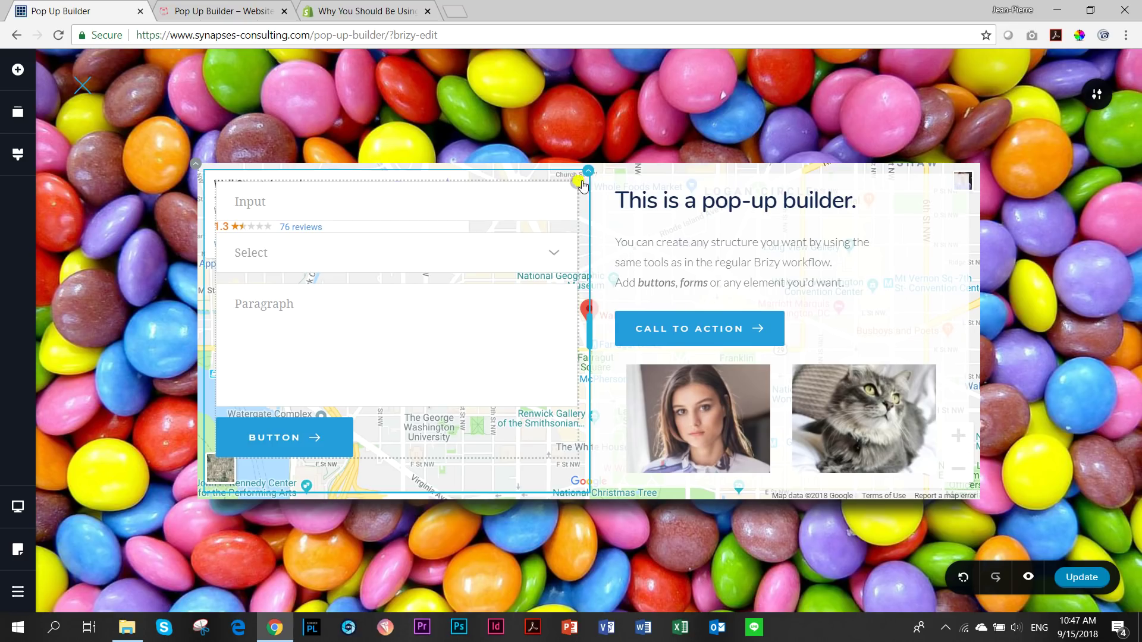
- Give the form column a black overlay
left_click(577, 182)
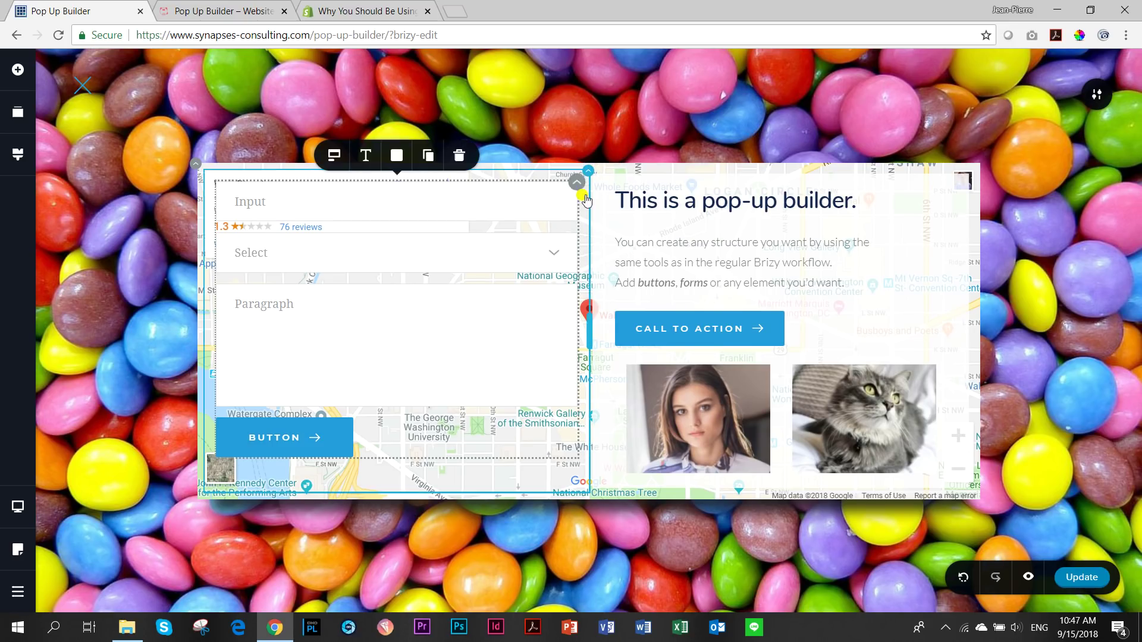
left_click(588, 171)
left_click(542, 141)
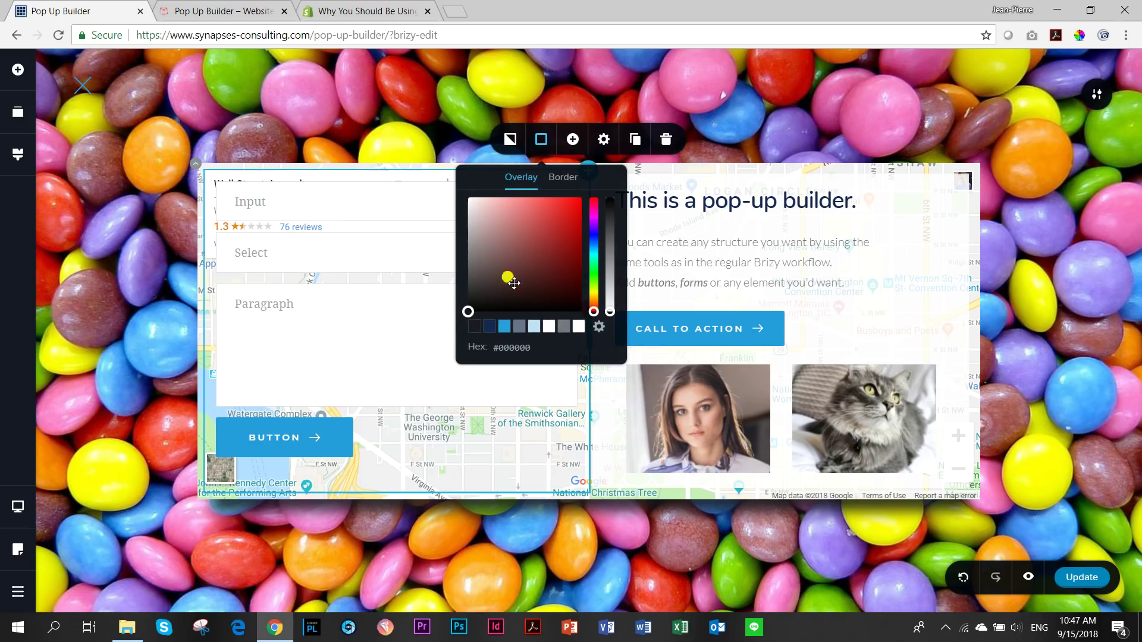
left_click(473, 328)
left_click(946, 216)
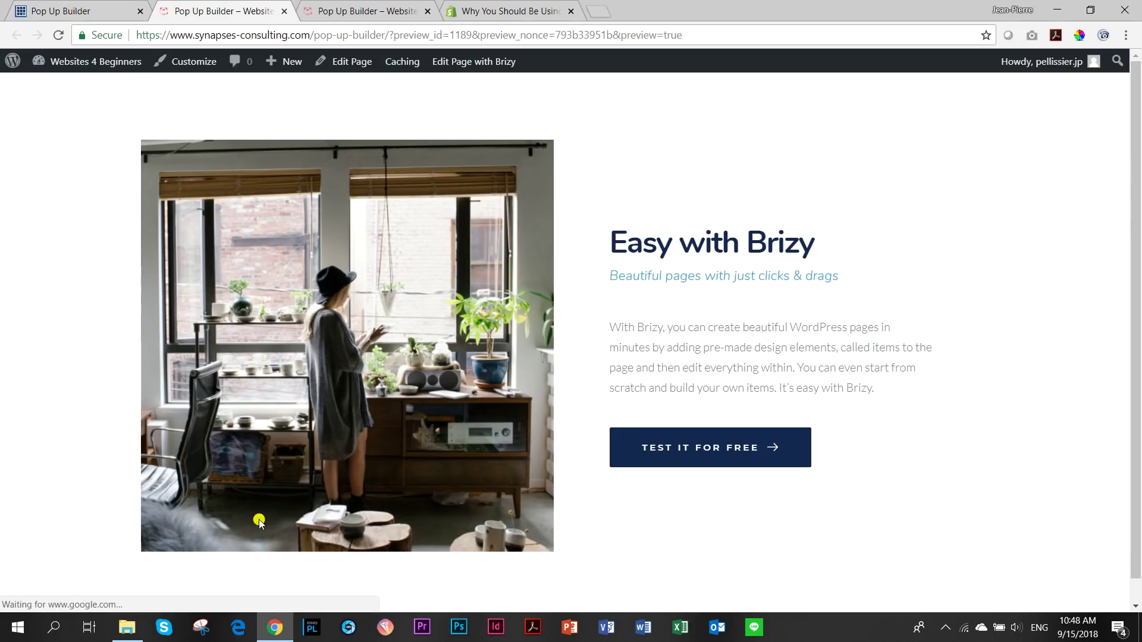
- Open the candy pop-up from the preview's TEST IT FOR FREE button, then return to the Pop Up Builder editor
left_click(765, 452)
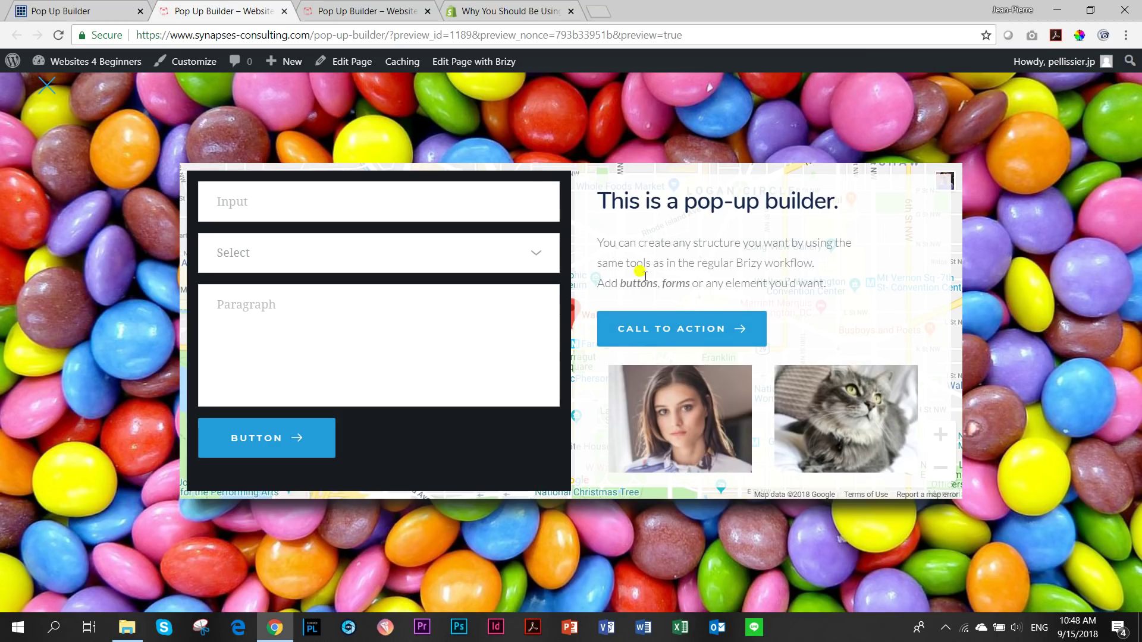
left_click(67, 13)
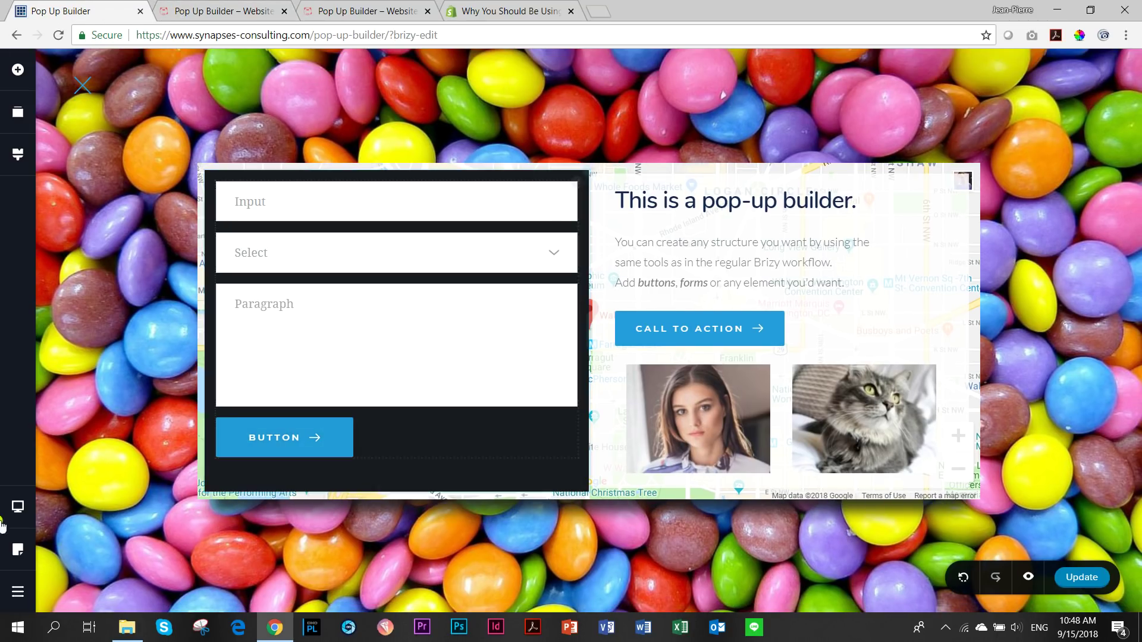
- Place a Menu element under the pop-up heading, then delete the misplaced menu
left_click(19, 72)
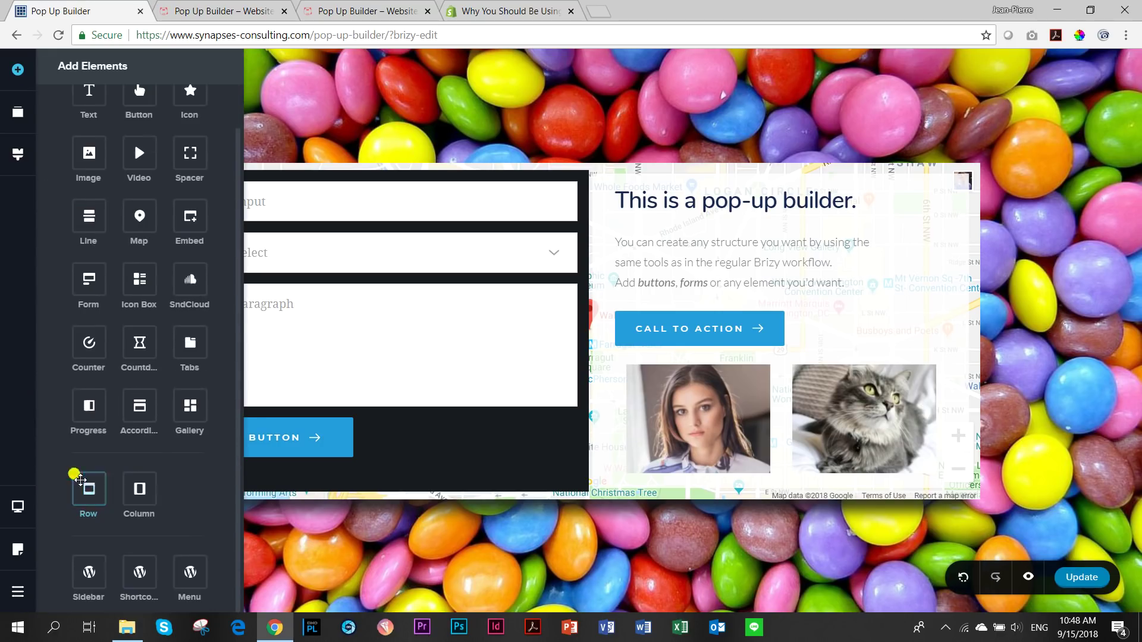
left_click_drag(189, 574, 711, 217)
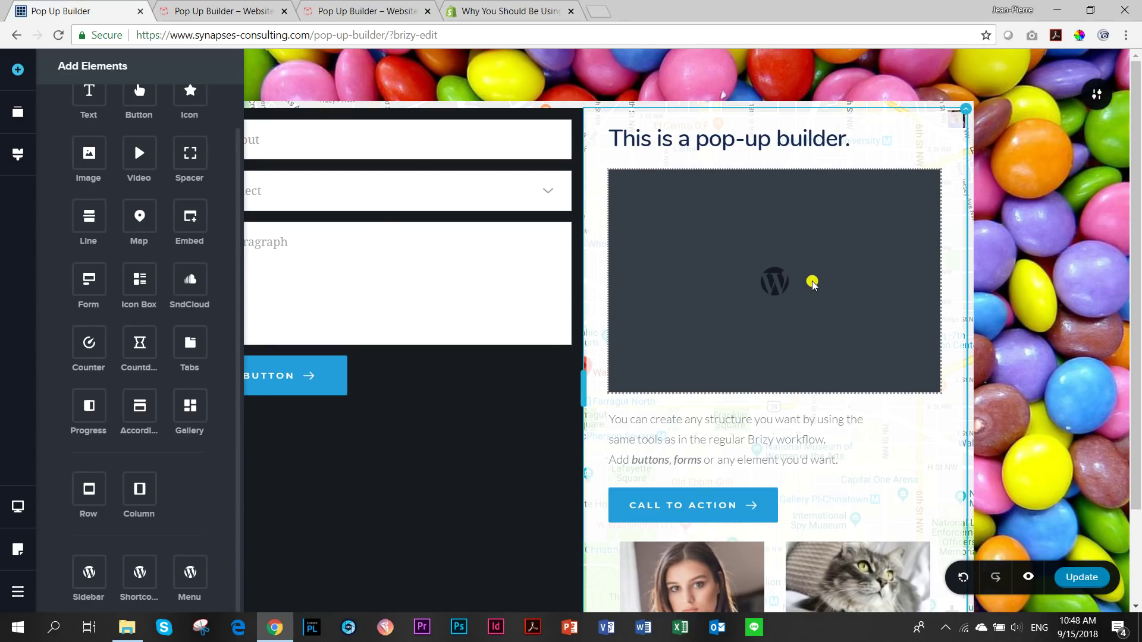
left_click(795, 275)
left_click(680, 144)
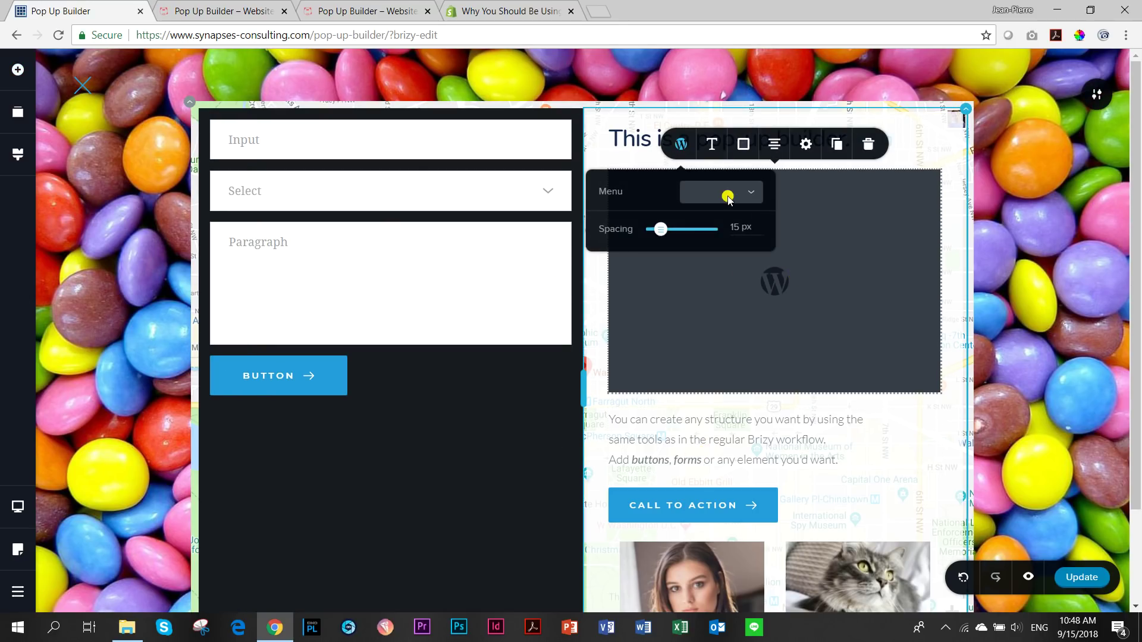
left_click(803, 288)
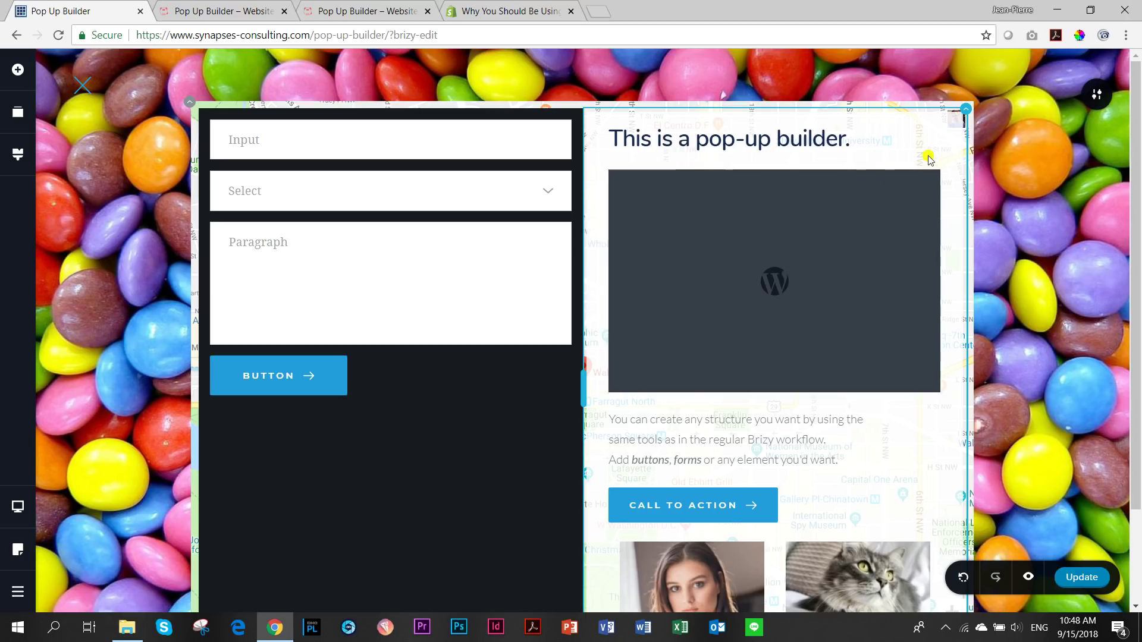
left_click(868, 147)
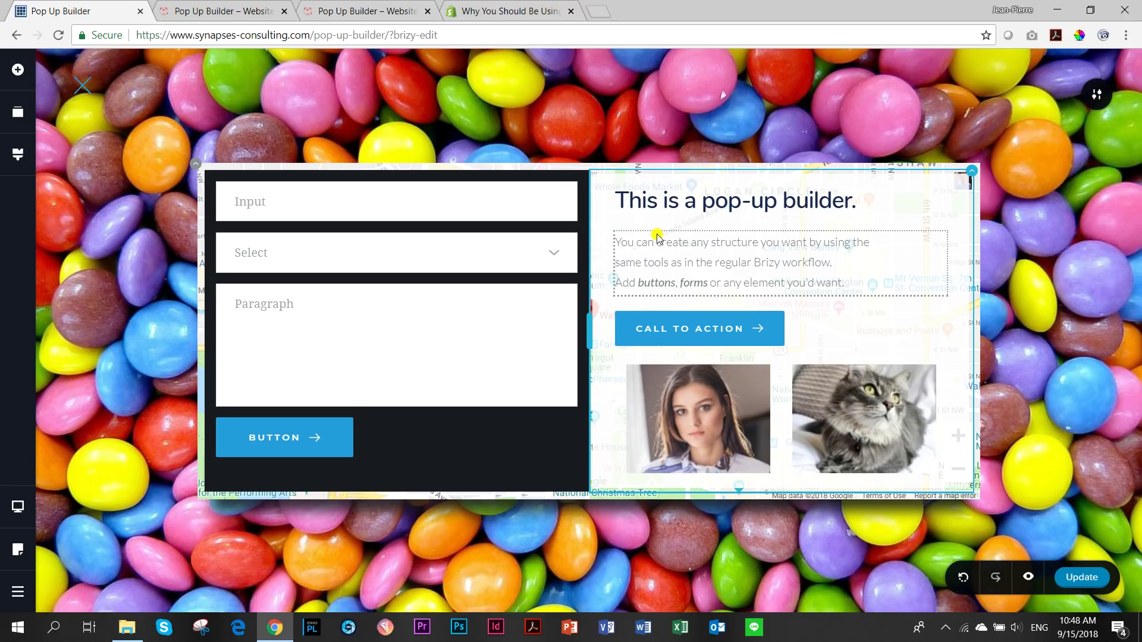
- Add the Home/News menu below the Call to Action button and close the pop-up
left_click(18, 69)
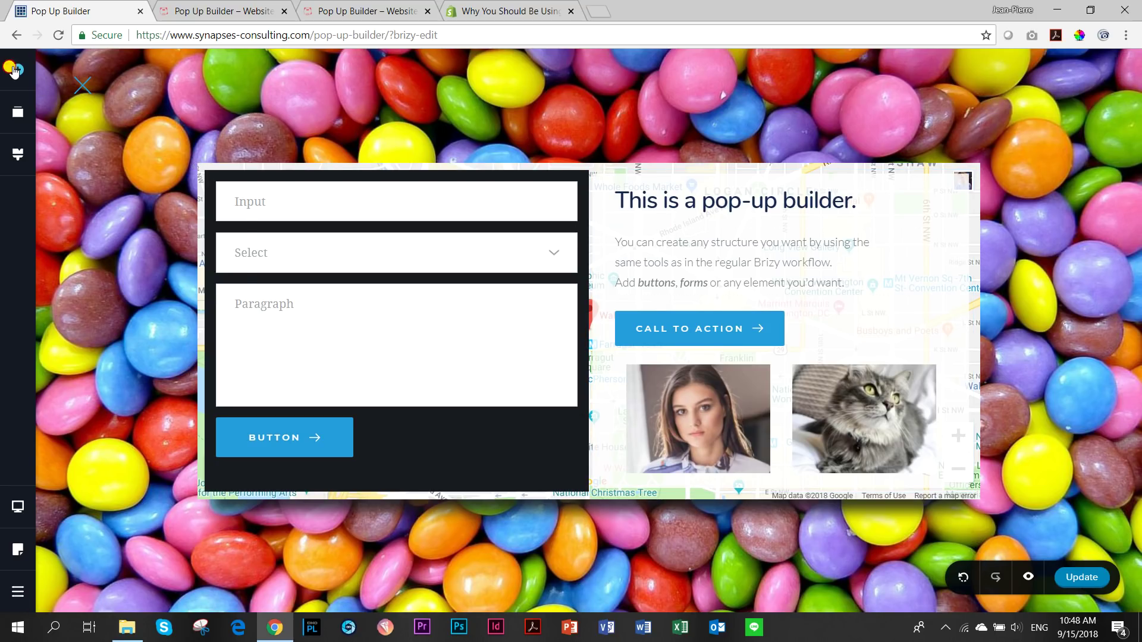
left_click_drag(184, 575, 747, 347)
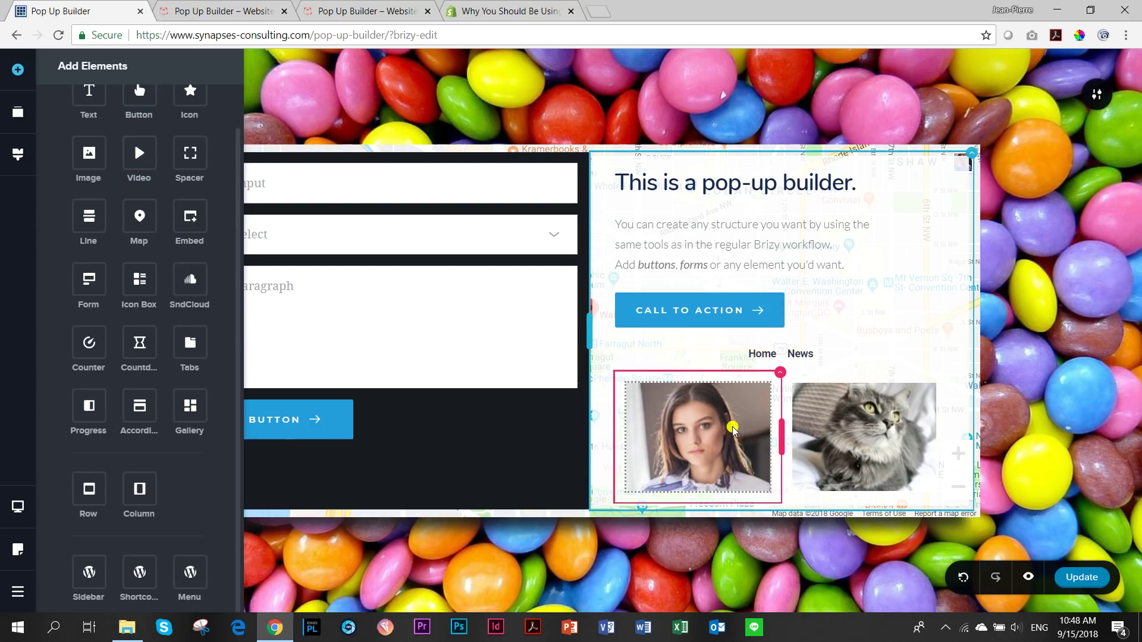
left_click(17, 70)
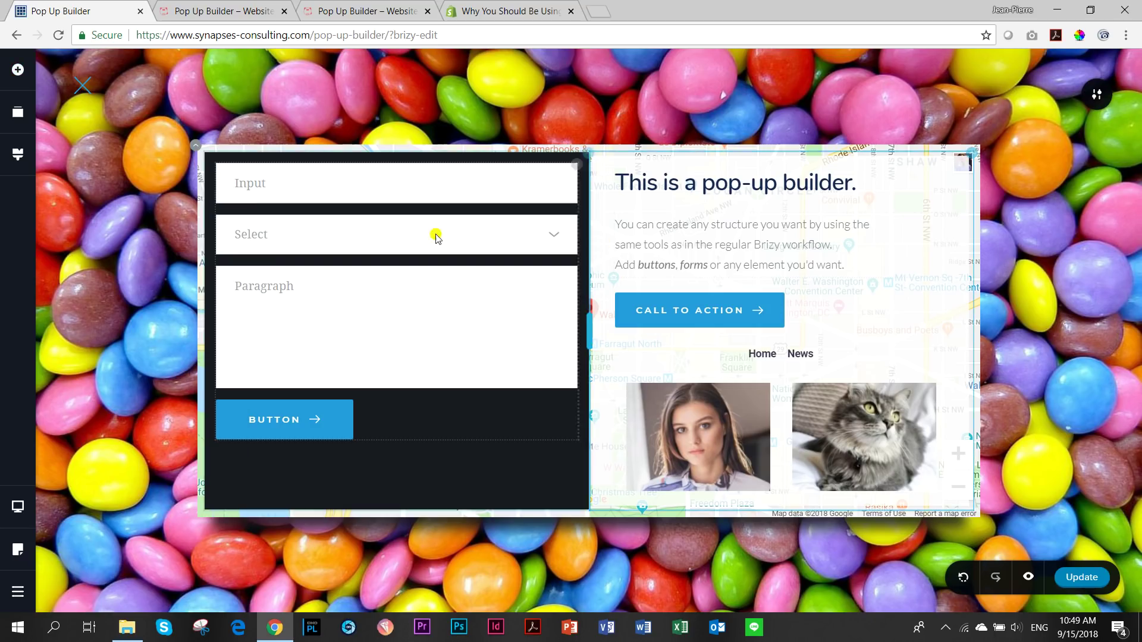
left_click(81, 84)
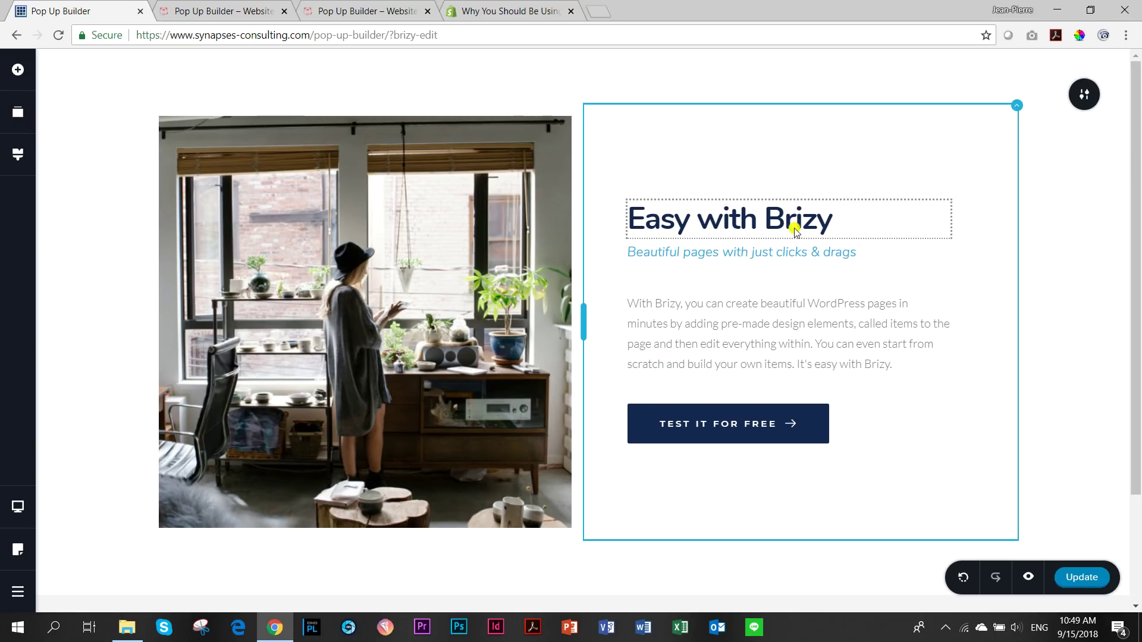
- Link the Easy with Brizy heading to the premade 'This is a pop-up builder' pop-up block
left_click(861, 218)
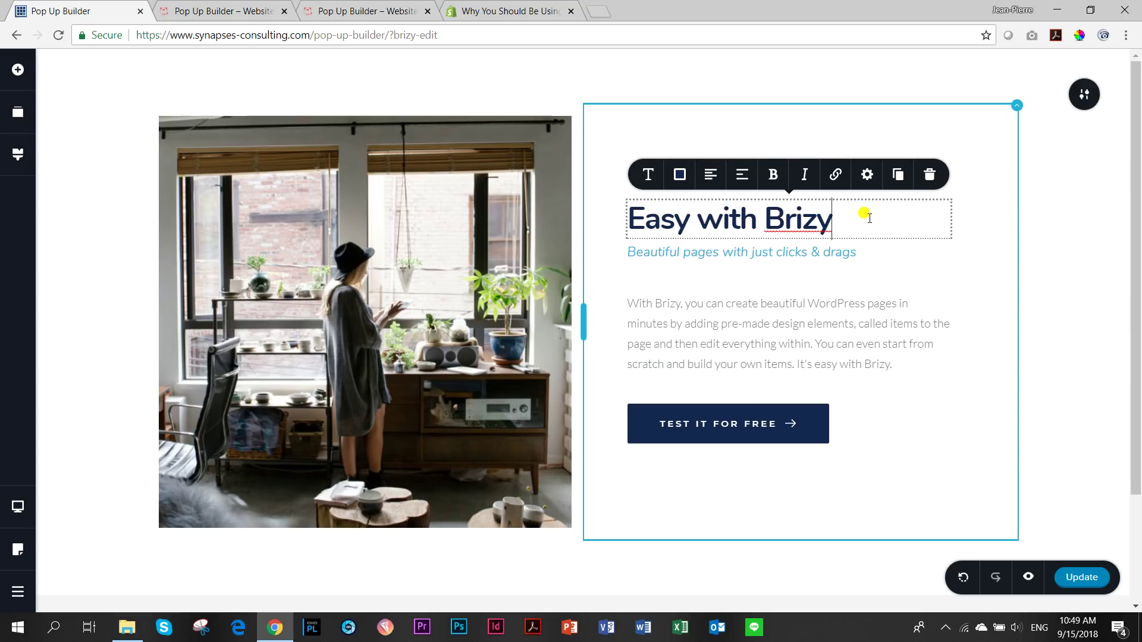
left_click(834, 174)
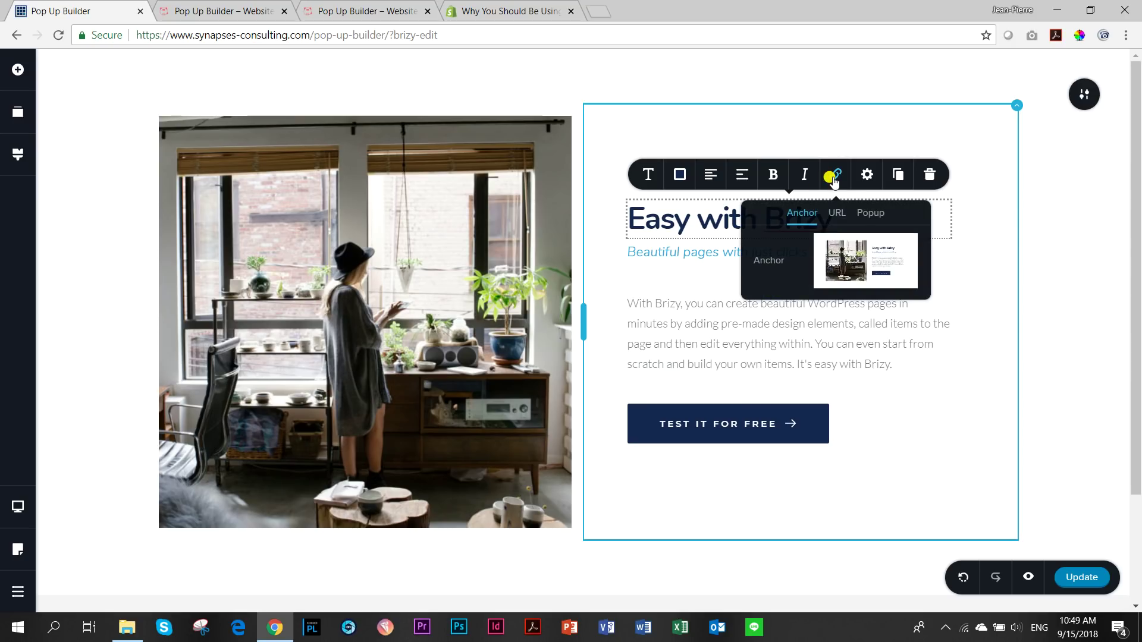
left_click(864, 219)
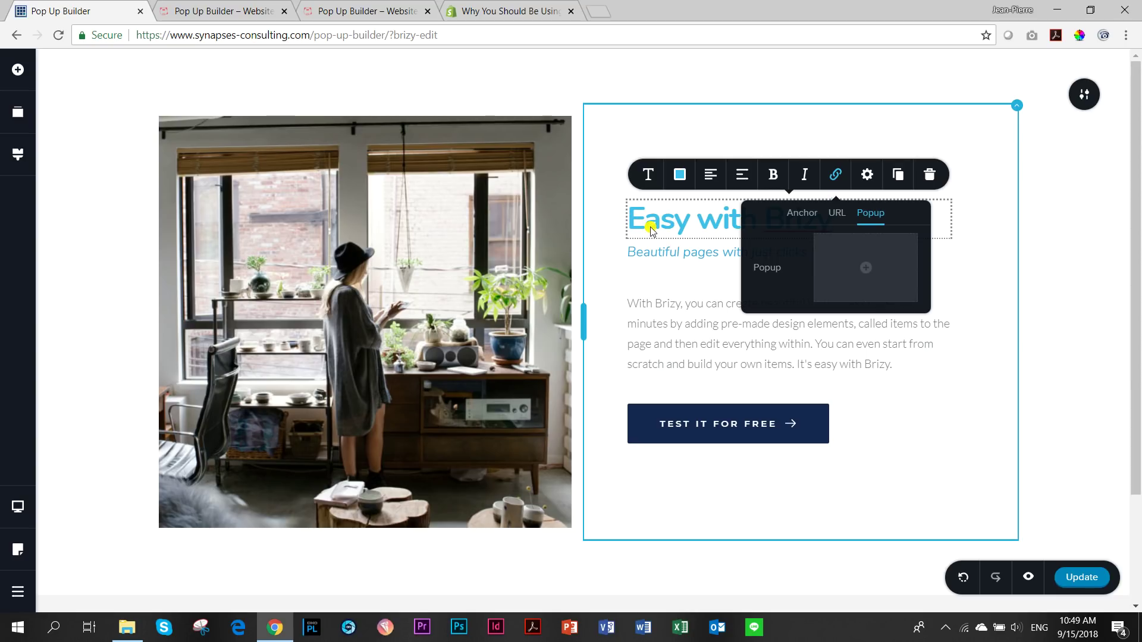
left_click(866, 268)
left_click(375, 338)
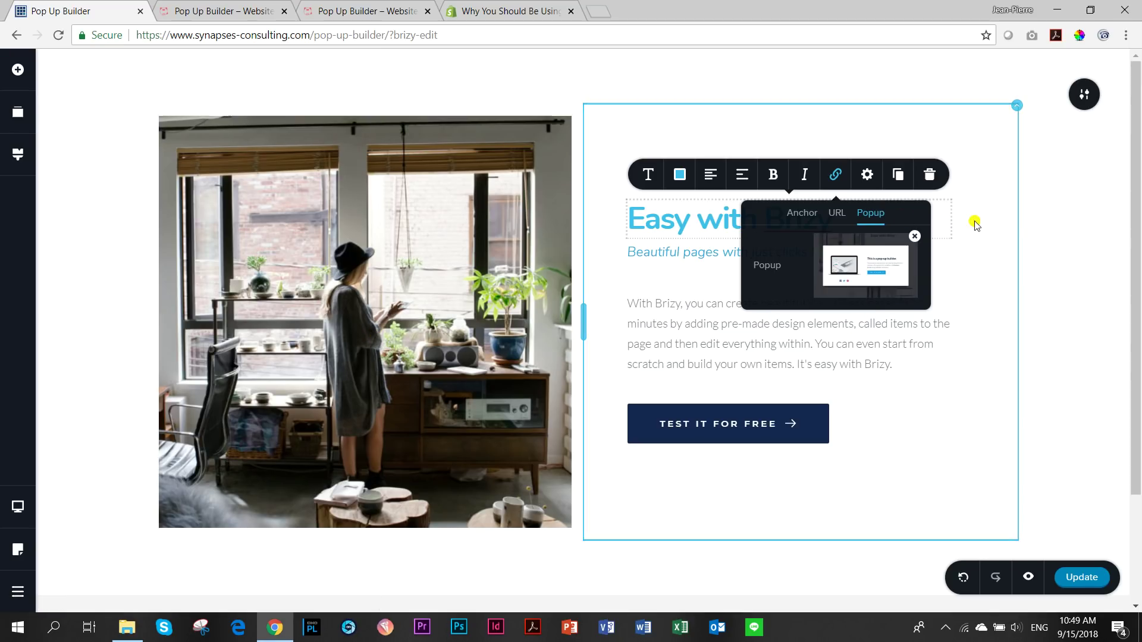
left_click(672, 223)
- Select the Easy with Brizy heading and try a grey-blue palette colour on it
triple_click(776, 225)
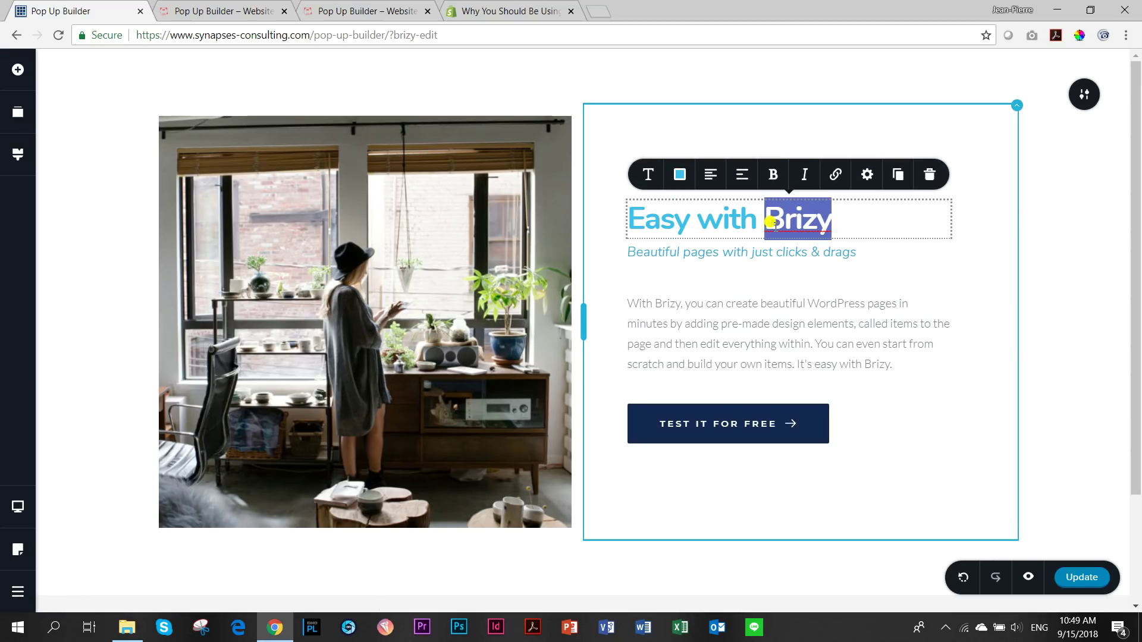
left_click(680, 174)
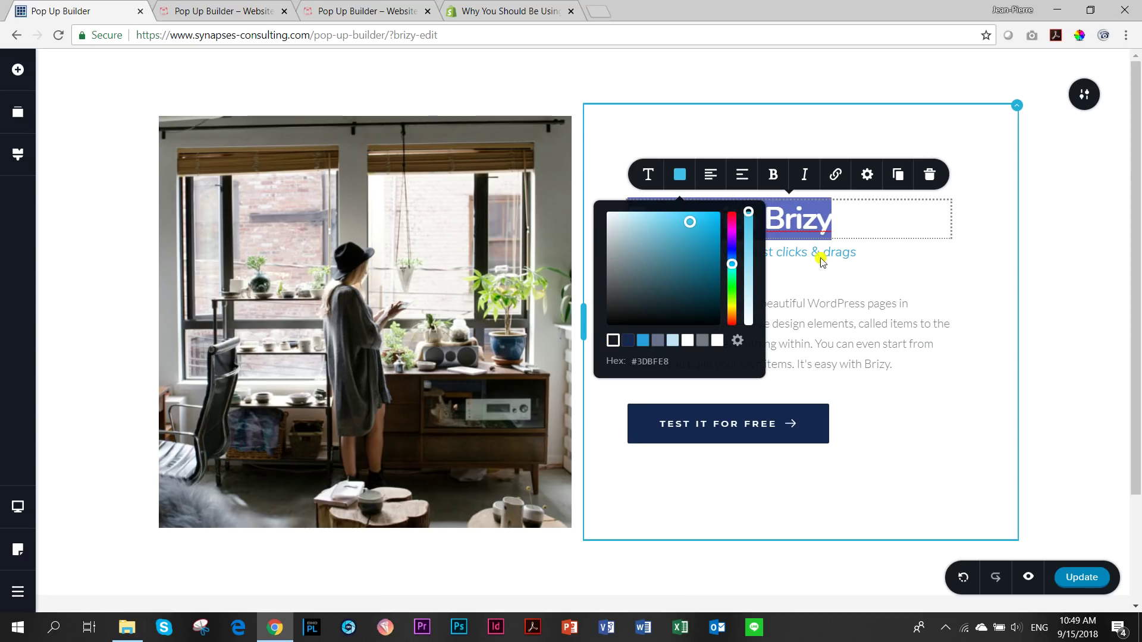
left_click(857, 222)
triple_click(788, 218)
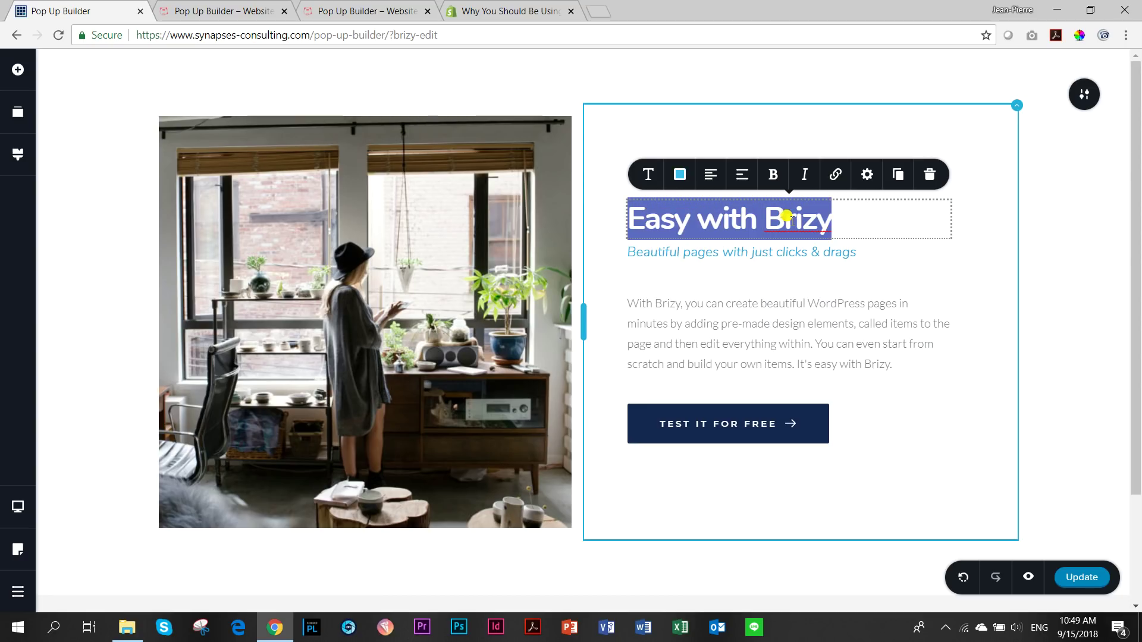
left_click(680, 174)
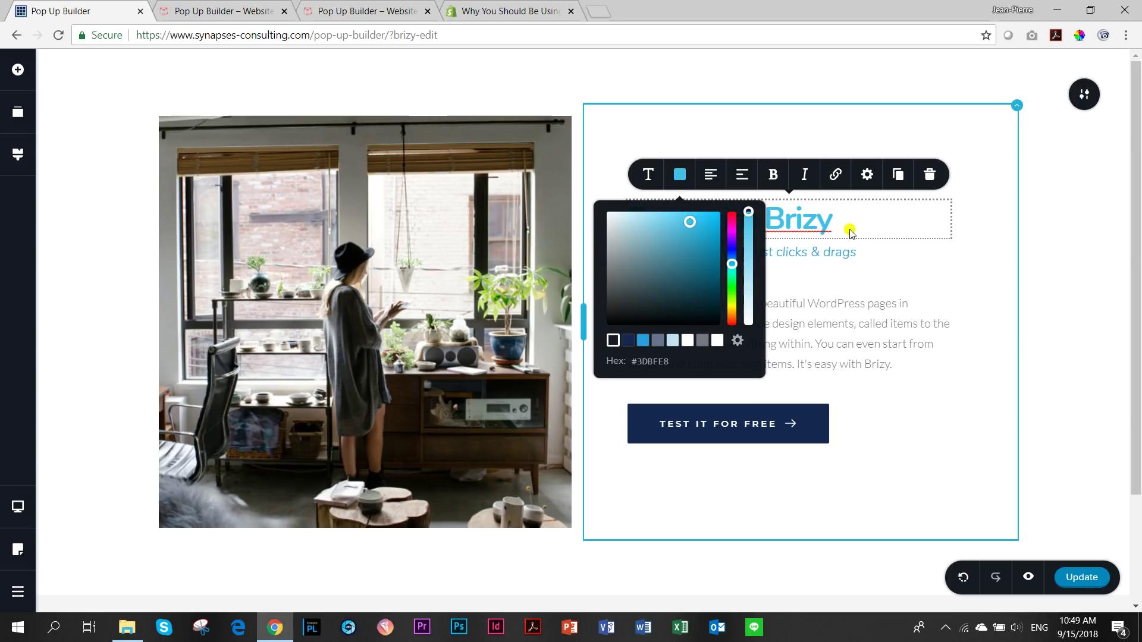
left_click(657, 340)
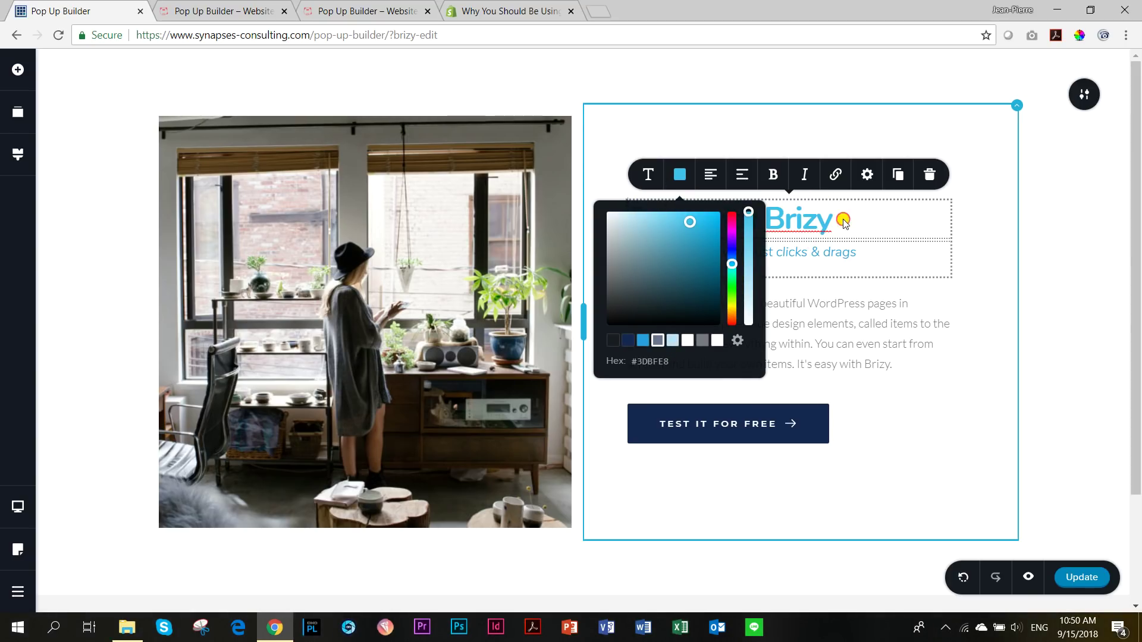
left_click(844, 220)
- Adjust the heading's hue and shade until it is magenta #A127AC
left_click(678, 174)
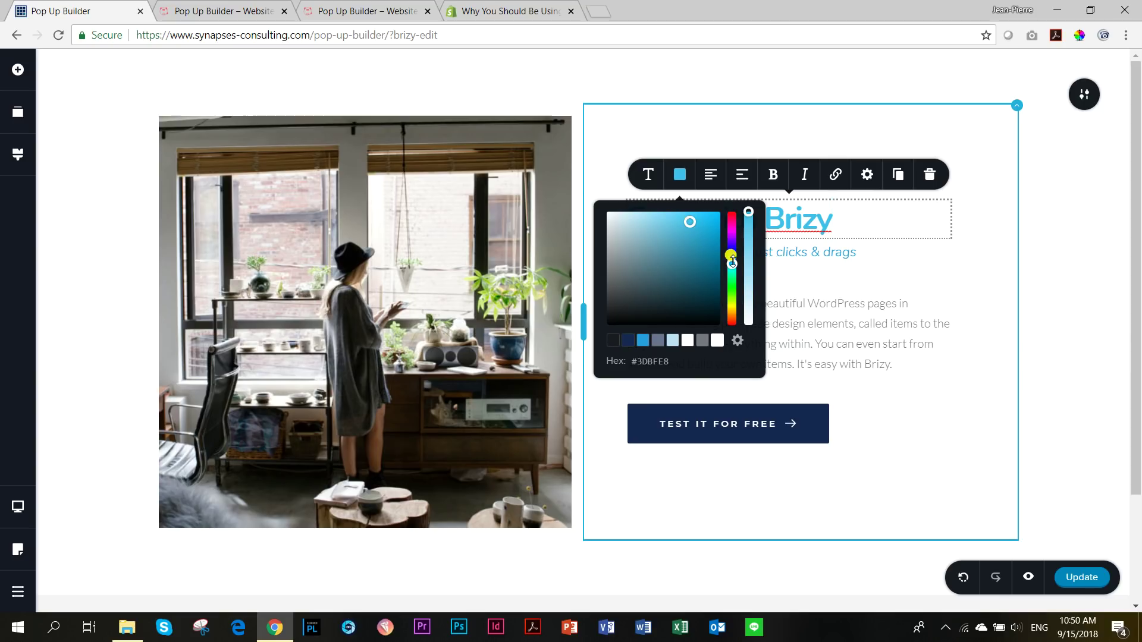
mouse_move(732, 265)
left_mouse_down()
mouse_move(732, 234)
mouse_move(731, 306)
mouse_move(725, 253)
left_mouse_up()
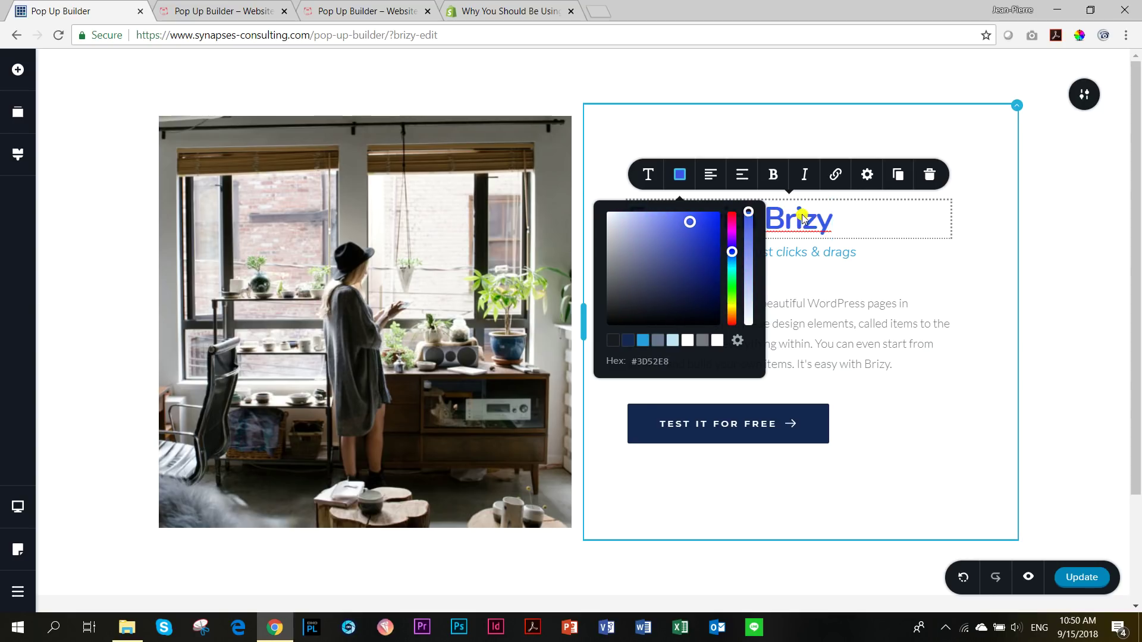
left_click(626, 340)
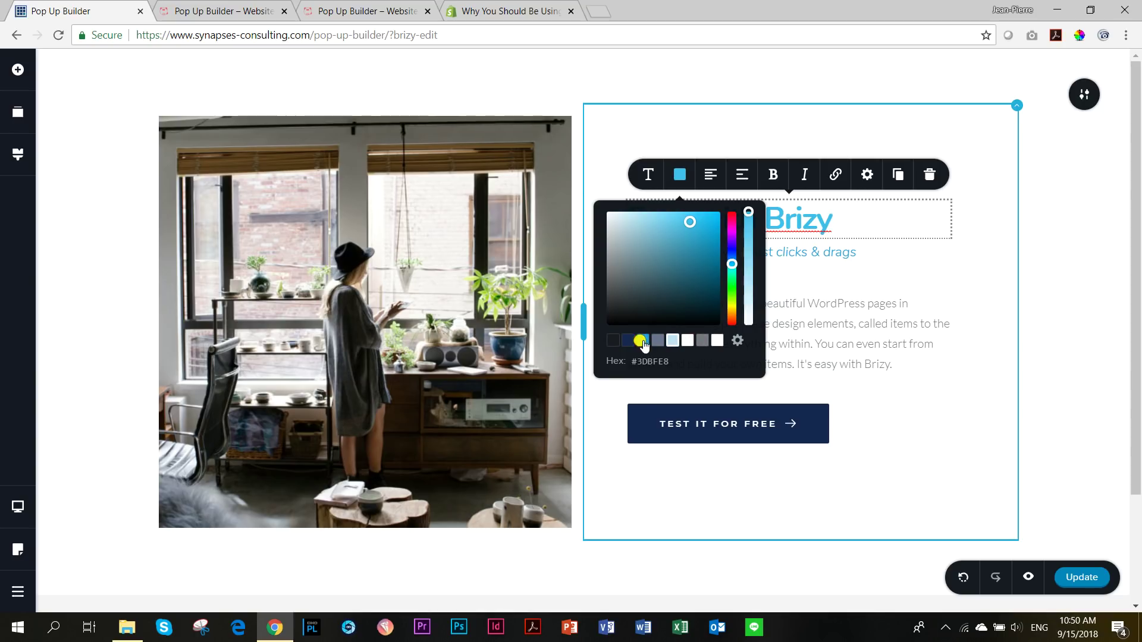
mouse_move(687, 231)
left_mouse_down()
mouse_move(680, 296)
mouse_move(688, 237)
left_mouse_up()
left_click_drag(688, 284, 683, 298)
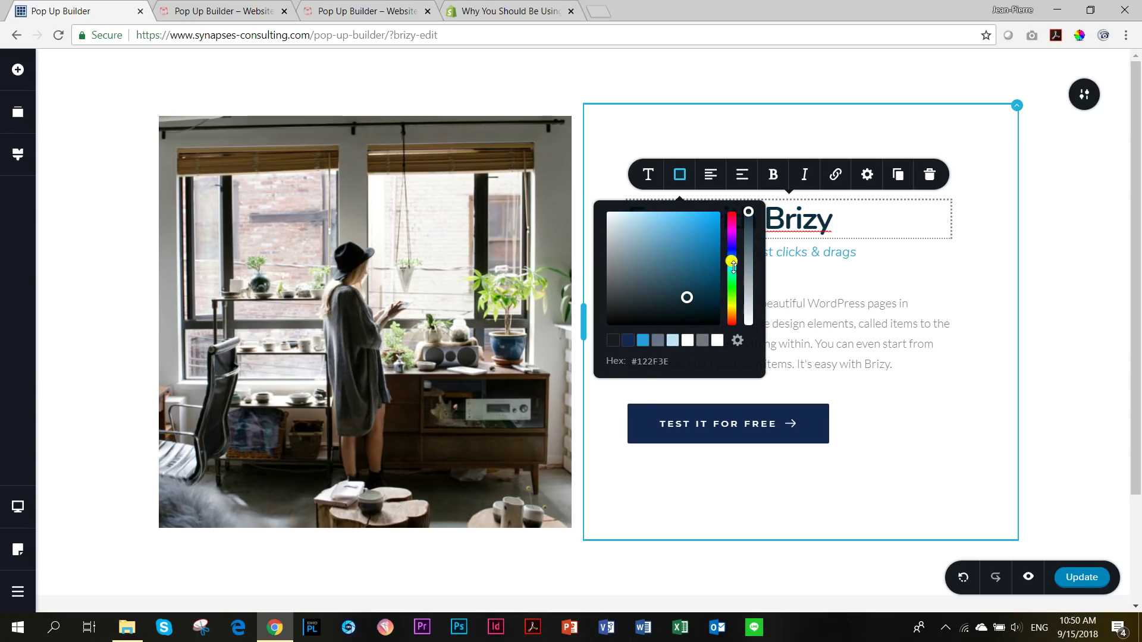
left_click_drag(732, 262, 732, 232)
mouse_move(687, 298)
left_mouse_down()
mouse_move(673, 285)
mouse_move(693, 249)
left_mouse_up()
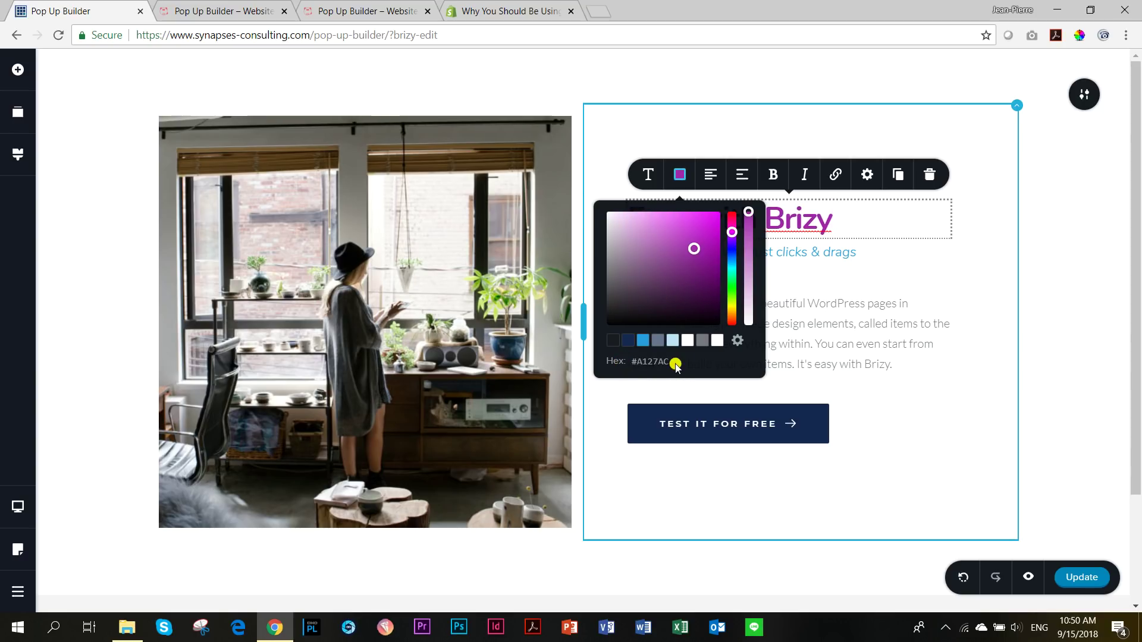
left_click(838, 266)
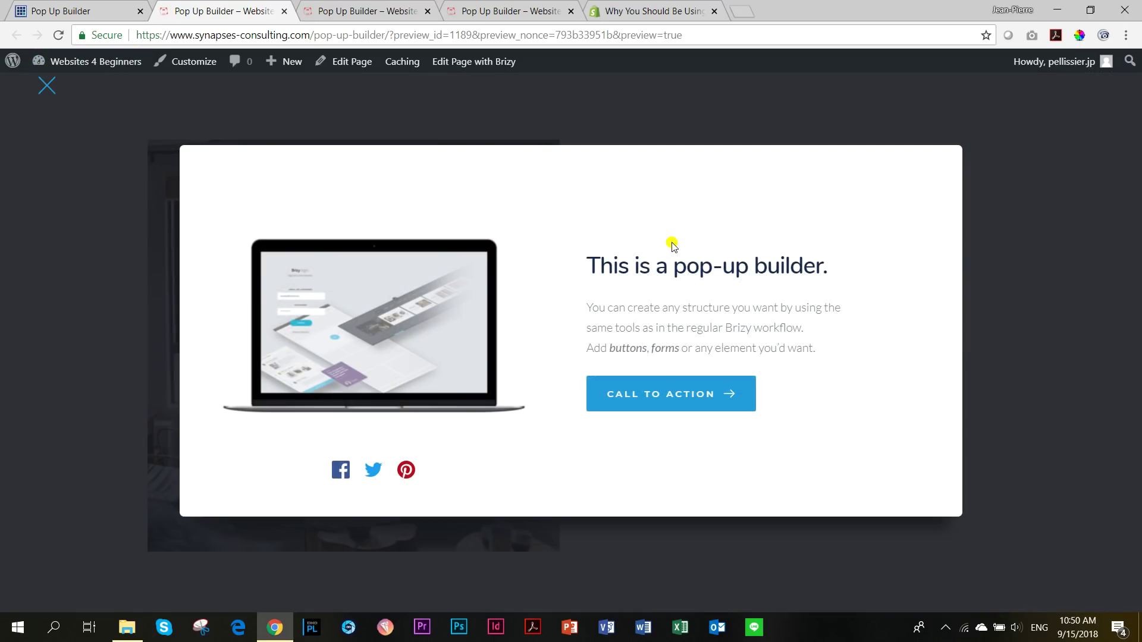
- Go back to the Brizy editor tab from the page preview
left_click(82, 7)
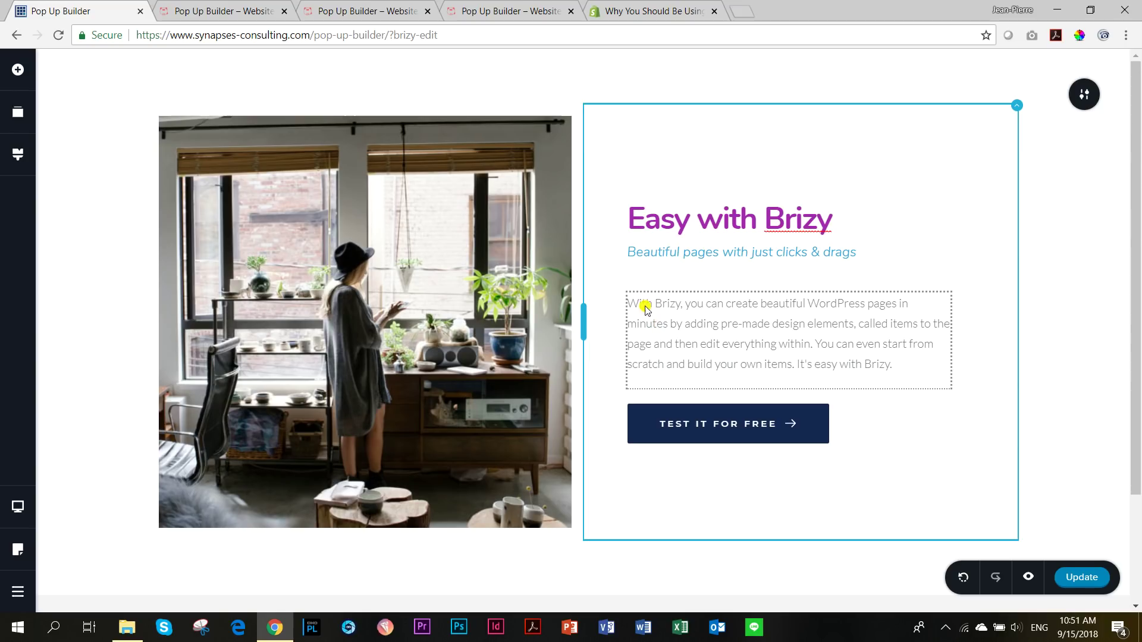
- Add 'Download Here .' after 'everything within.', select it, and choose a pop-up link for it
left_click(765, 343)
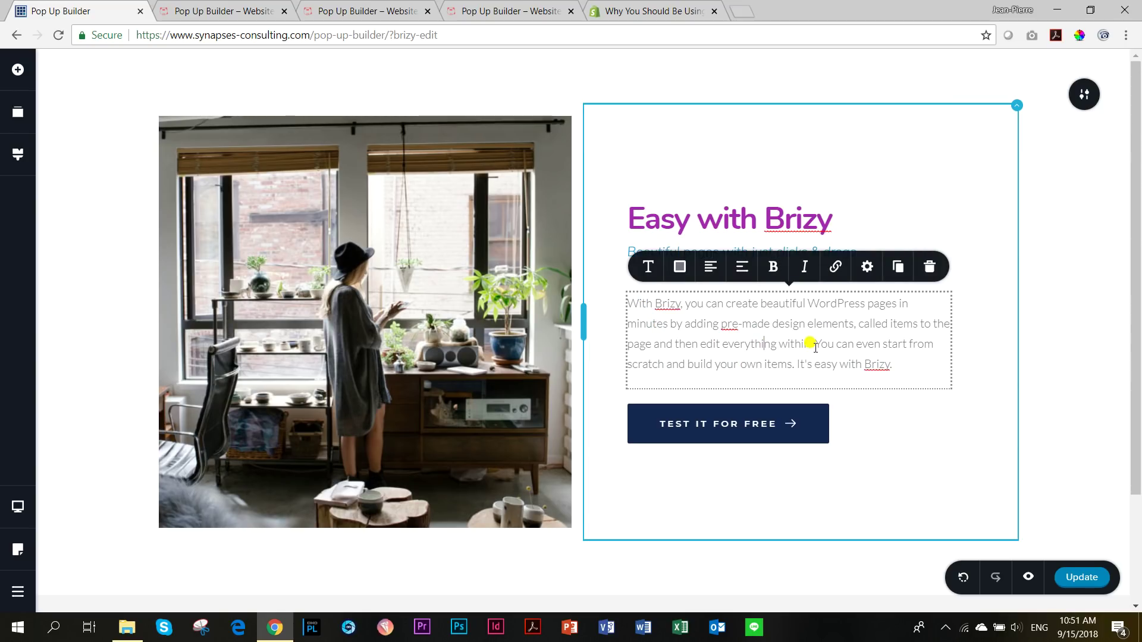
type("Downlo")
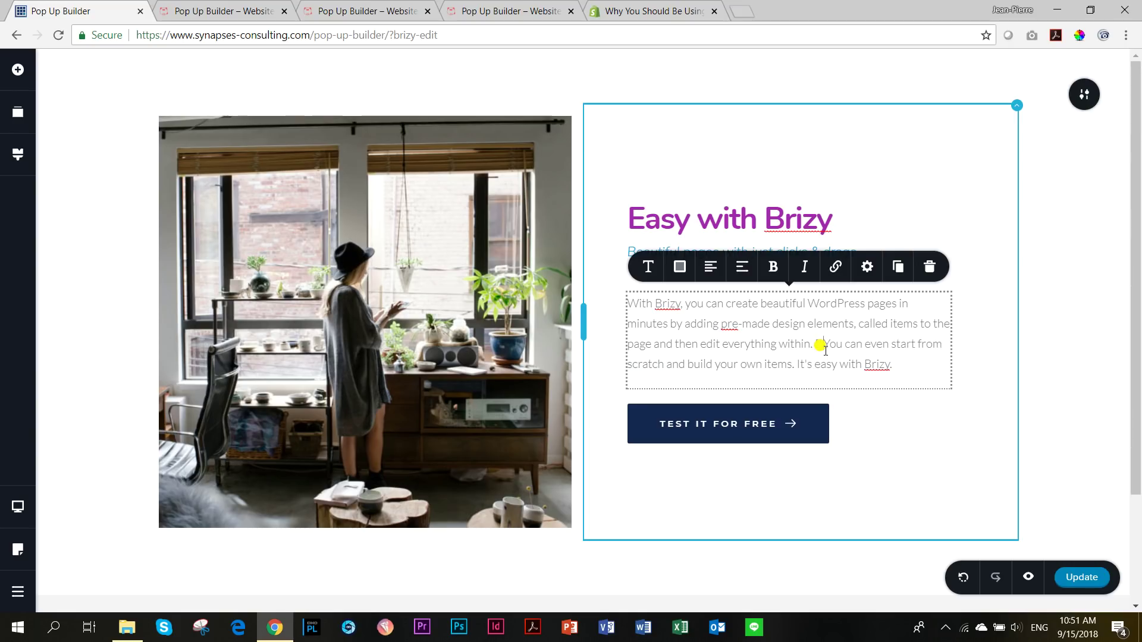
type("ad Here")
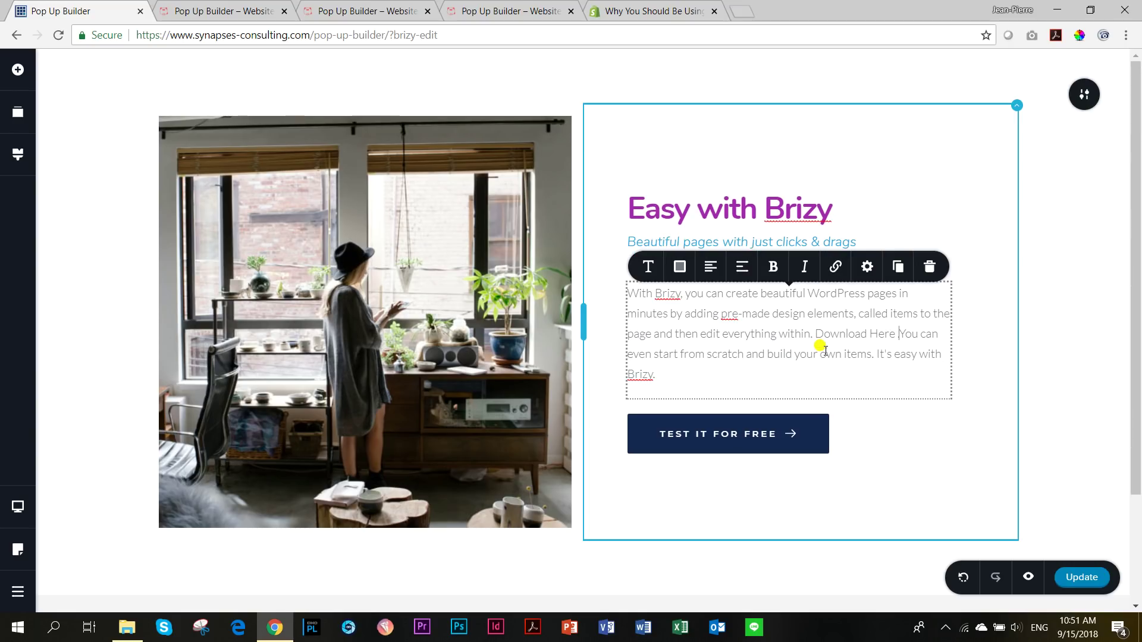
type(" .")
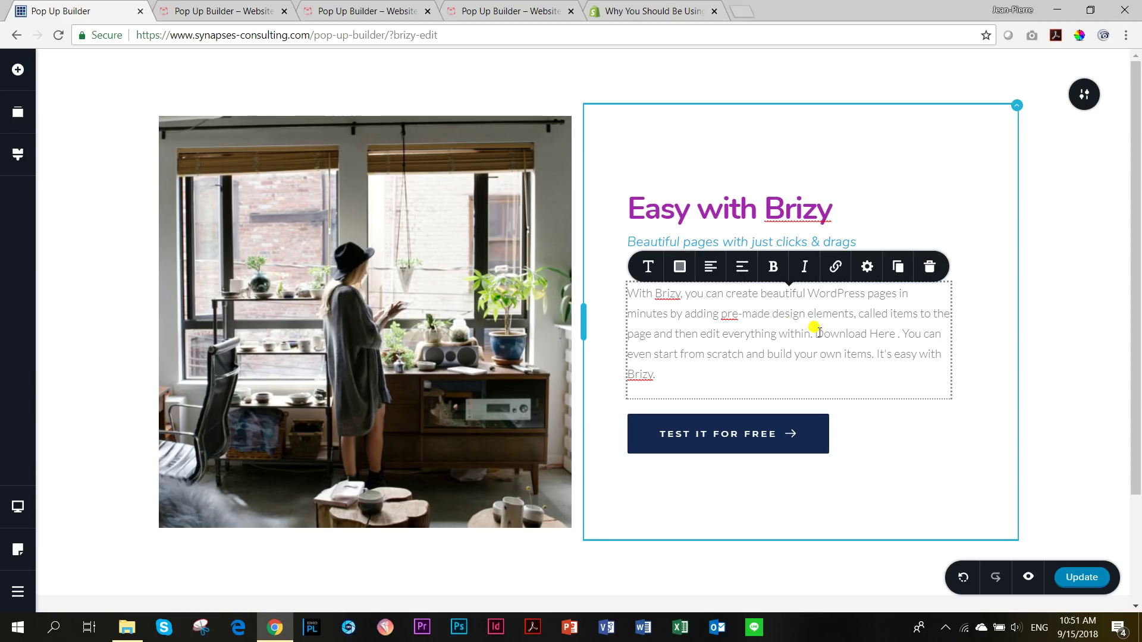
left_click_drag(815, 332, 901, 331)
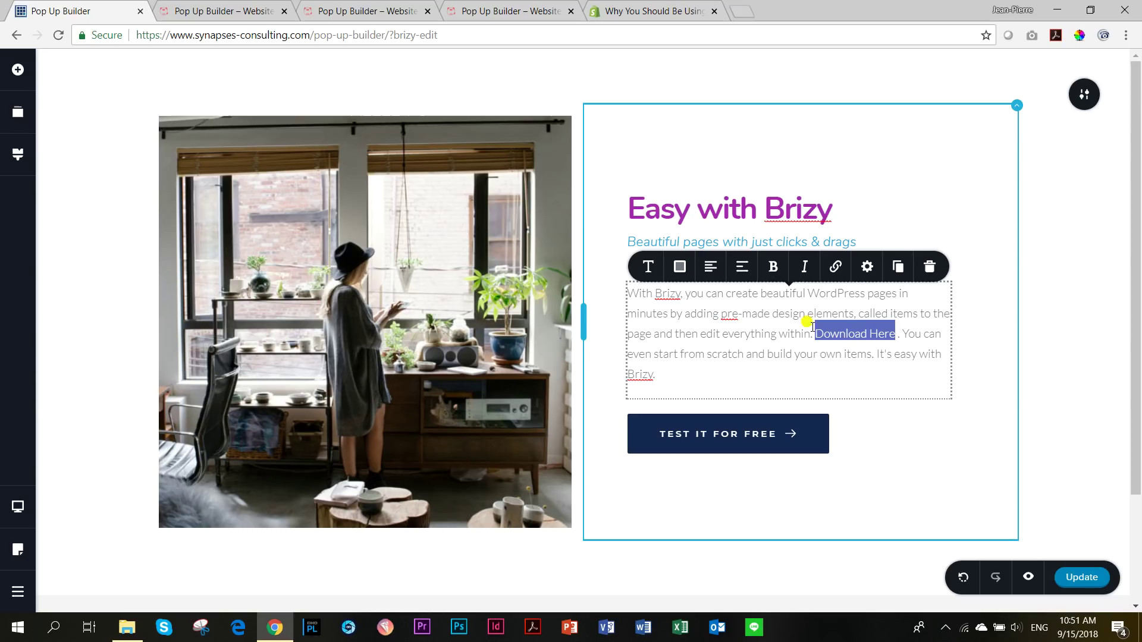
left_click(835, 275)
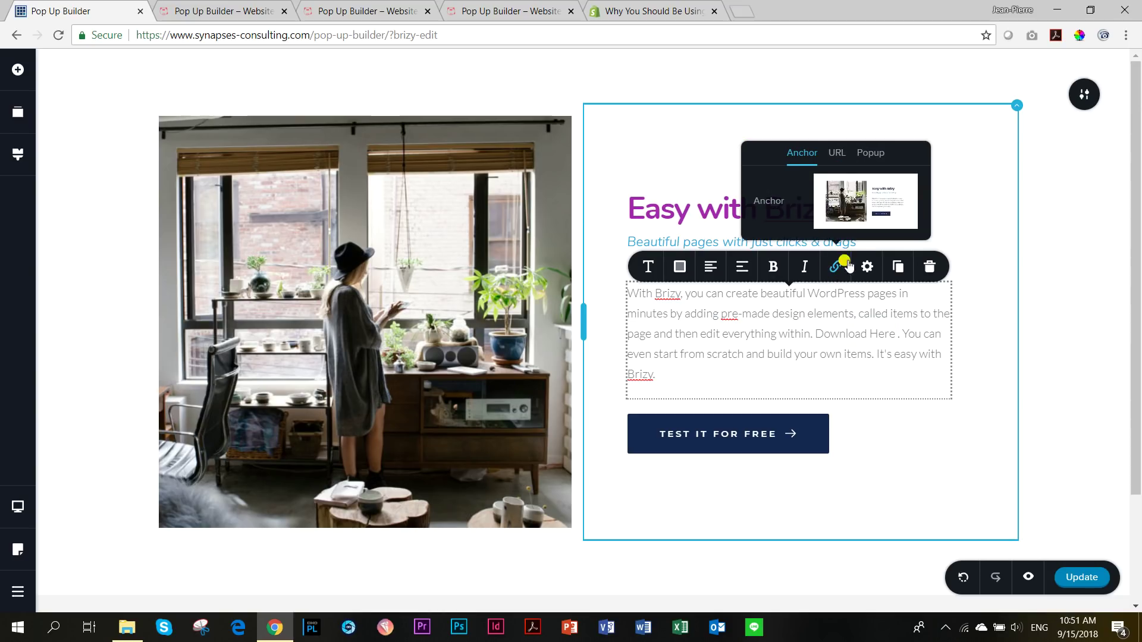
left_click(865, 153)
- Link the Download Here text to the pop-up builder pop-up template
left_click(864, 189)
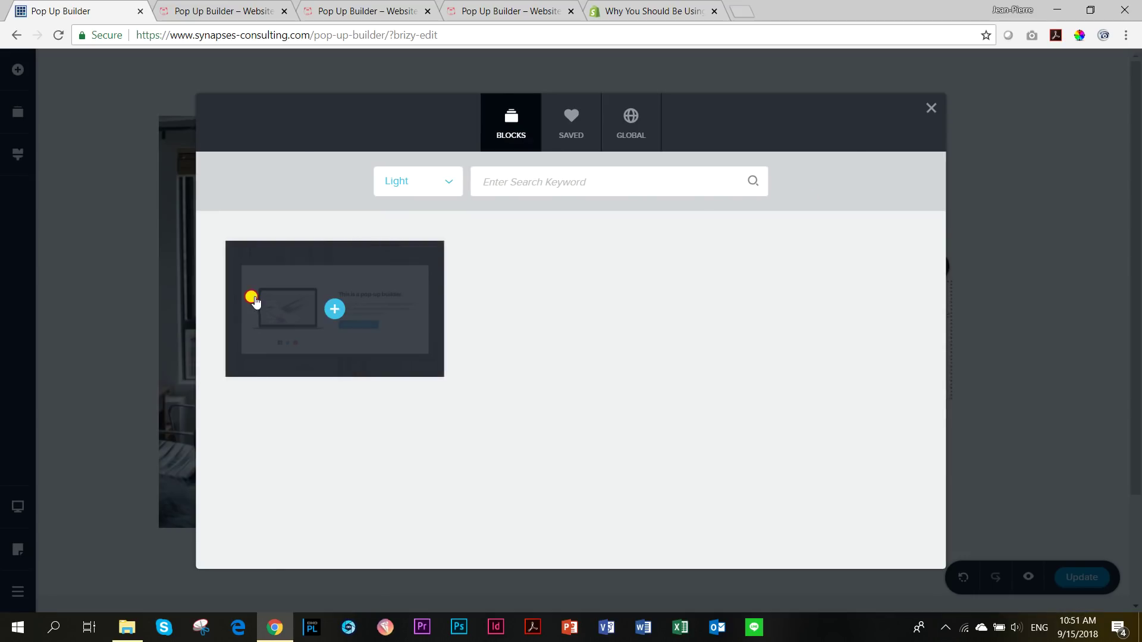
left_click(255, 299)
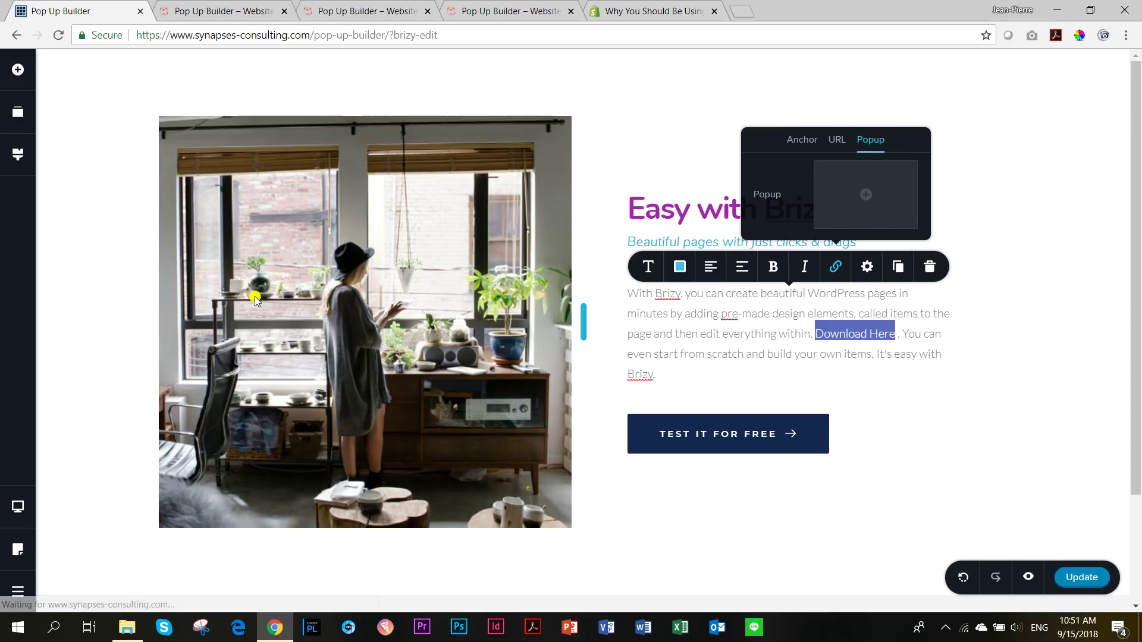
left_click(763, 331)
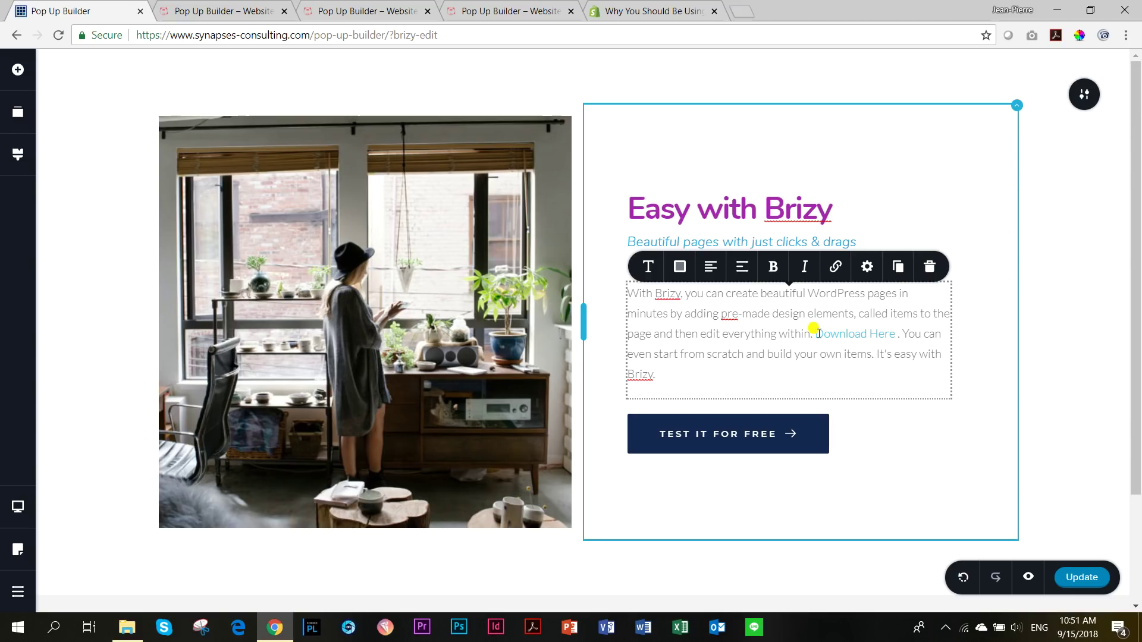
- Colour the Download Here link text pink (#EA2C53)
left_click_drag(818, 334, 896, 334)
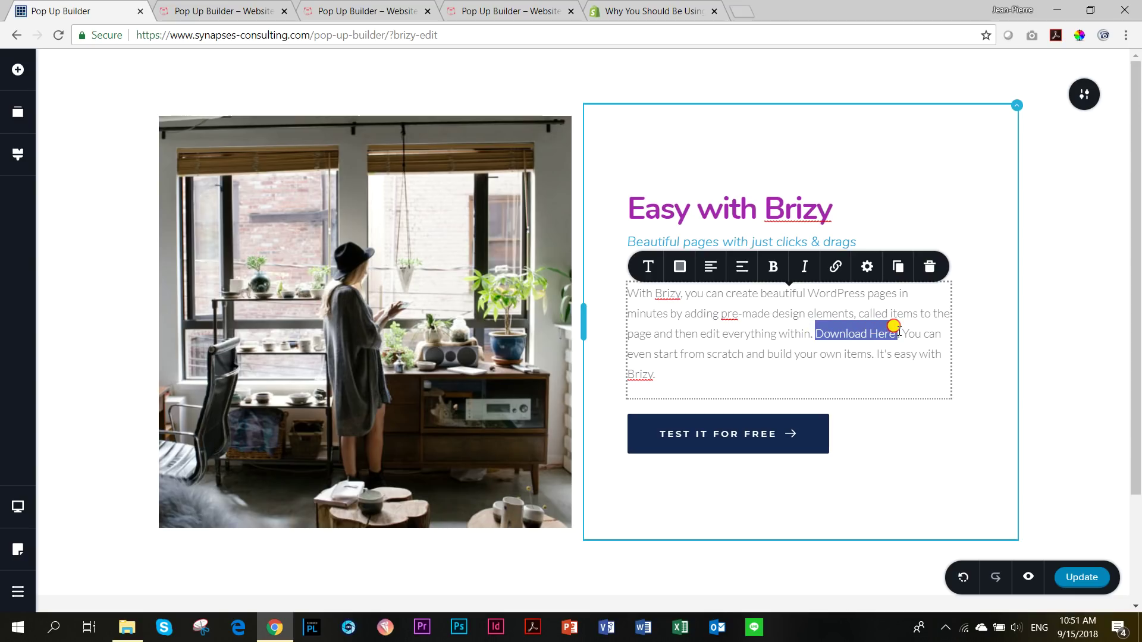
left_click(677, 269)
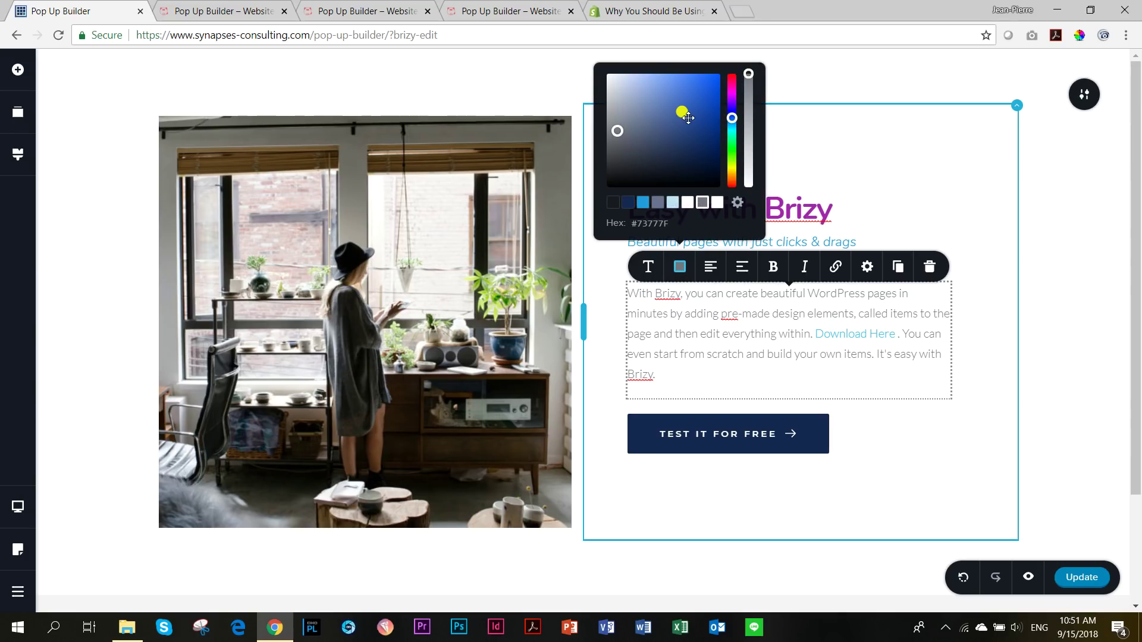
left_click_drag(658, 145, 660, 159)
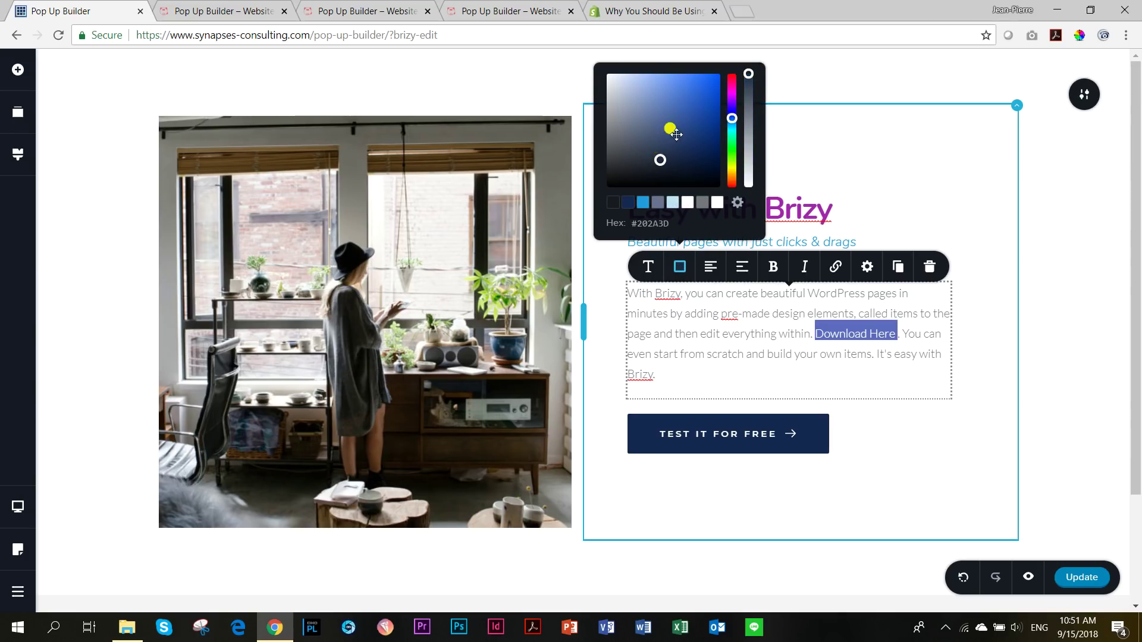
left_click_drag(732, 116, 731, 76)
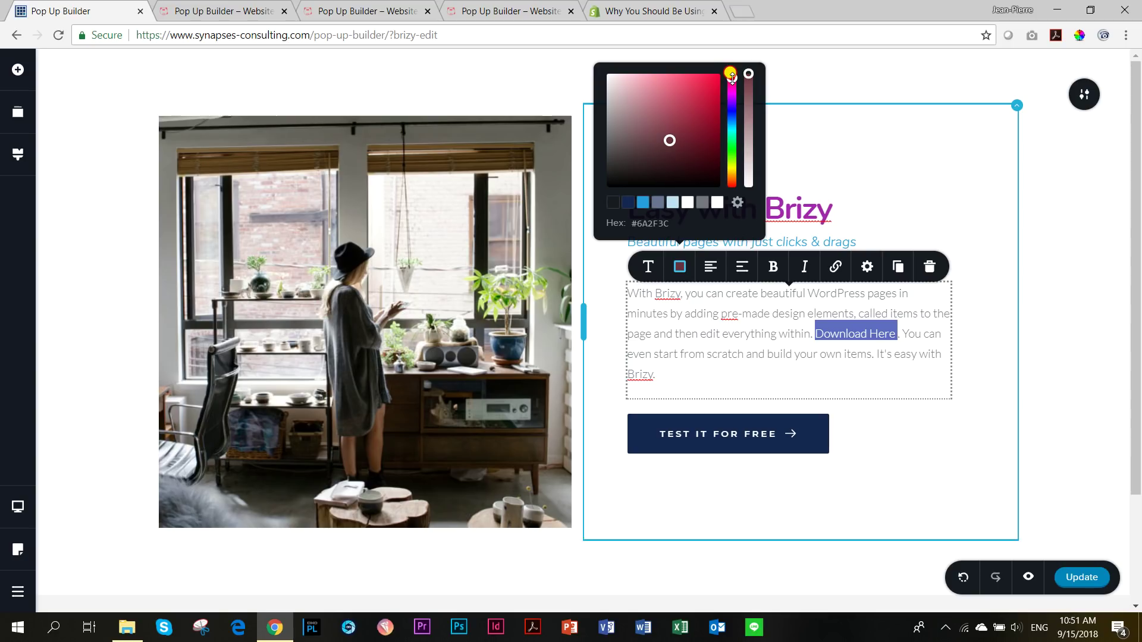
left_click(786, 342)
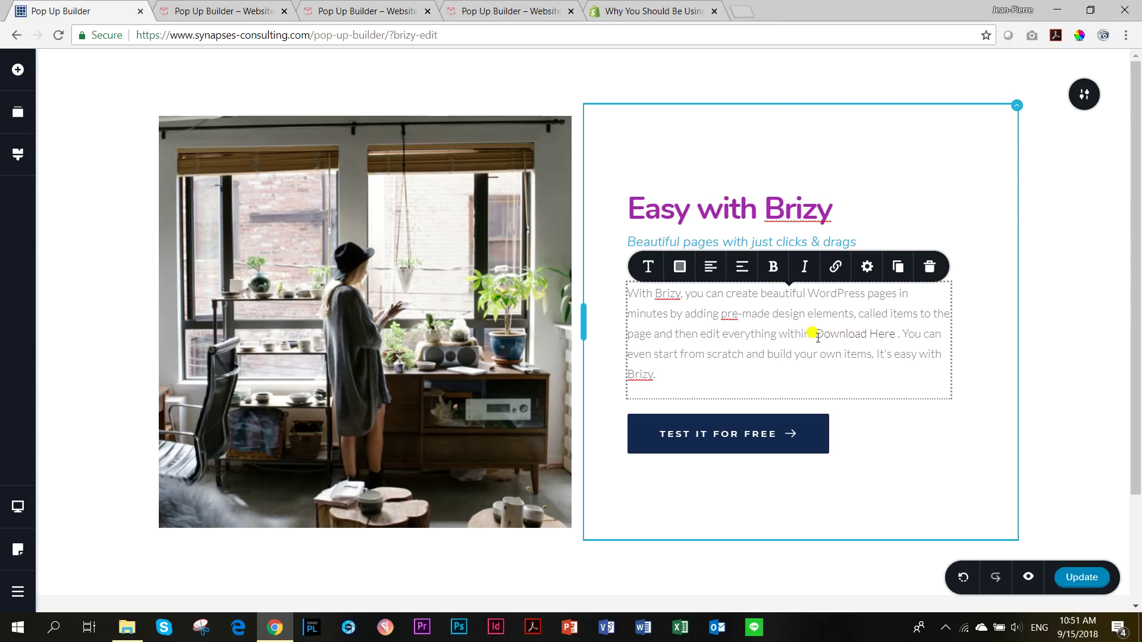
left_click_drag(816, 335, 894, 330)
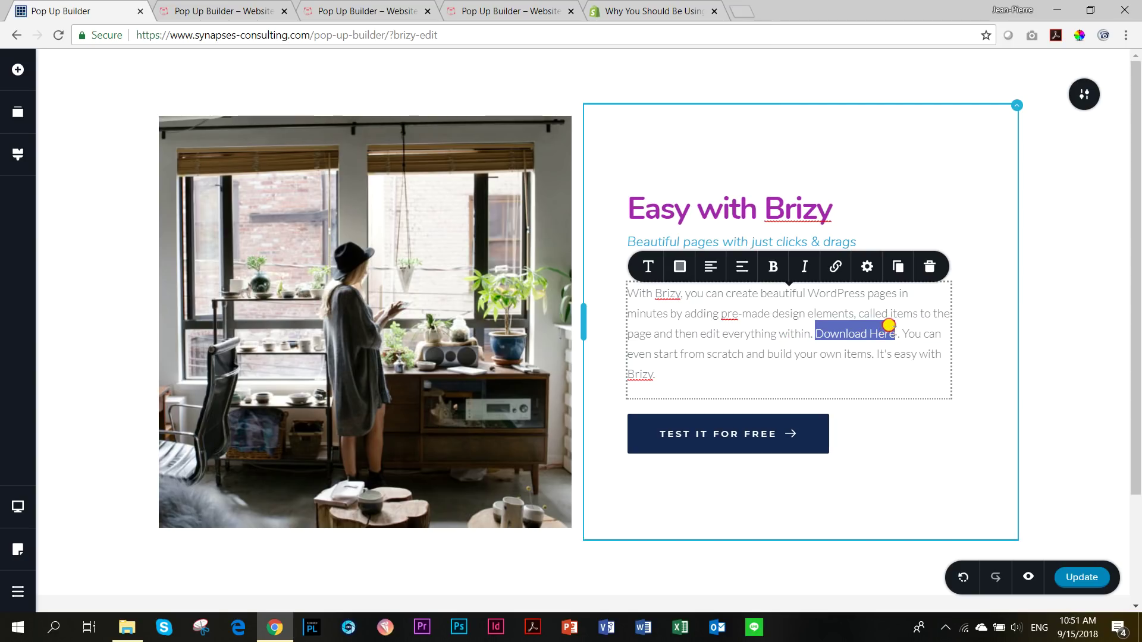
left_click(677, 267)
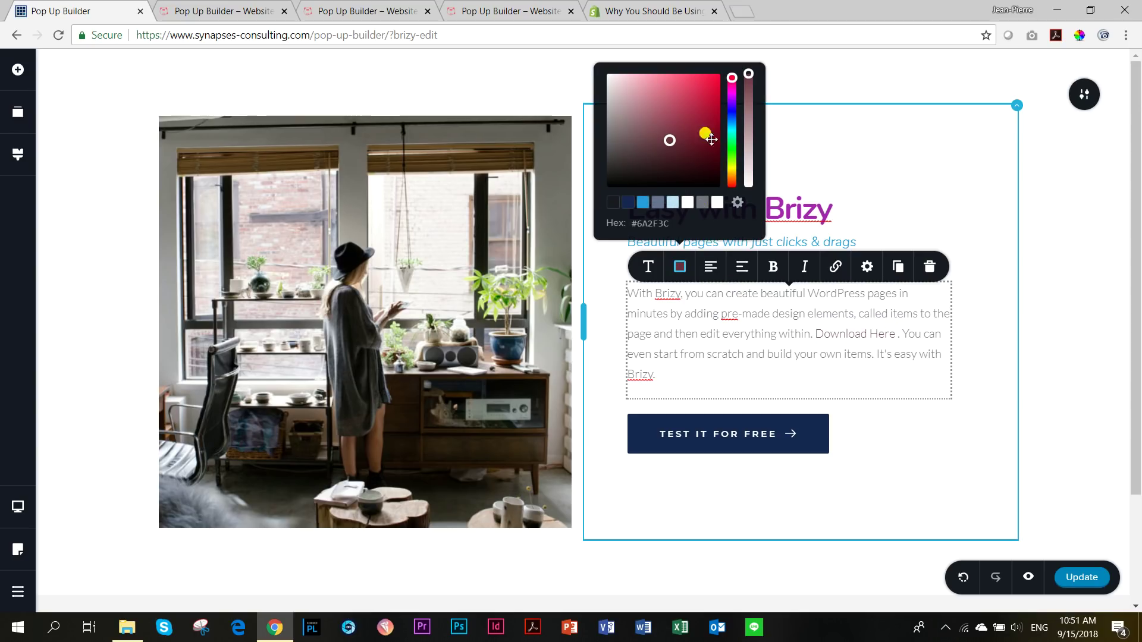
left_click_drag(668, 143, 732, 88)
left_click(679, 224)
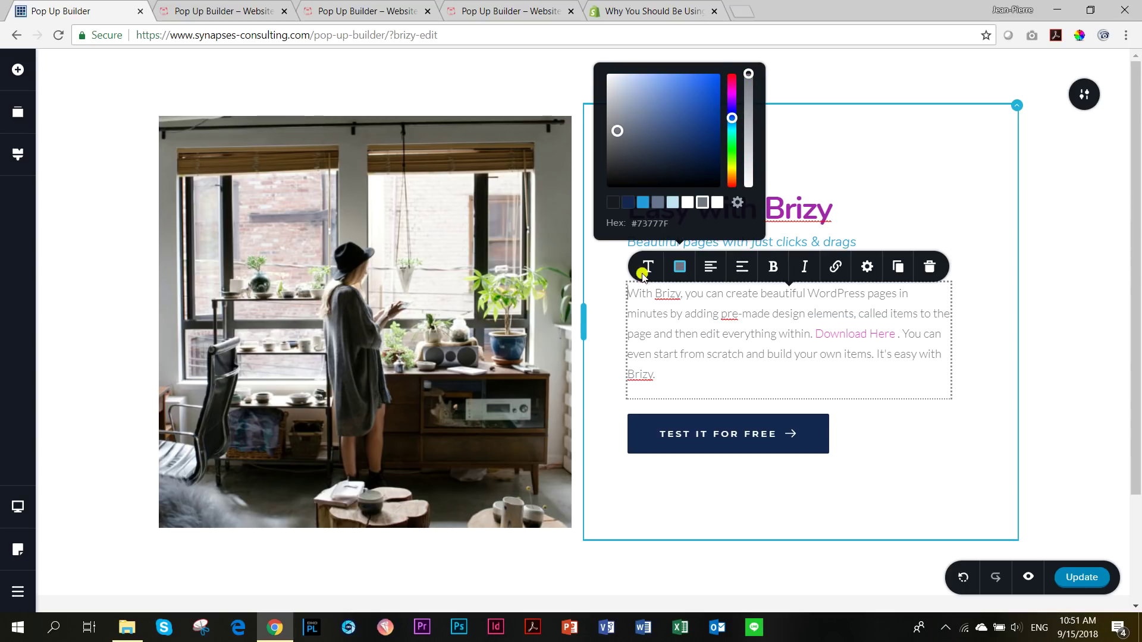
left_click(862, 334)
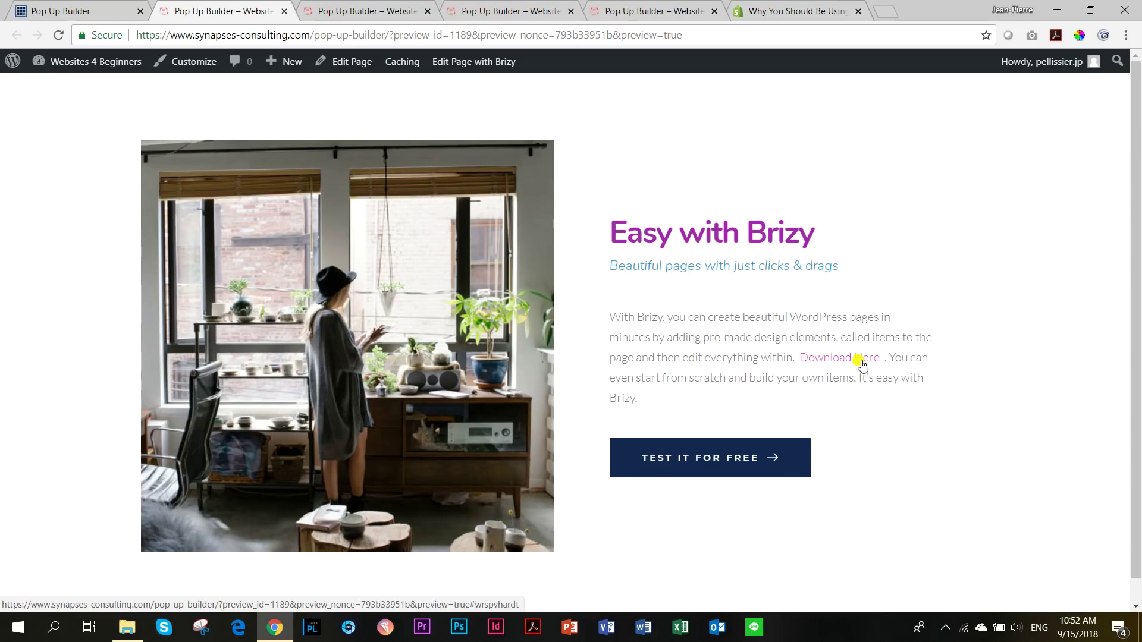
- Test that Download Here opens the pop-up in the preview, close it, and go back to the Brizy editor
left_click(859, 362)
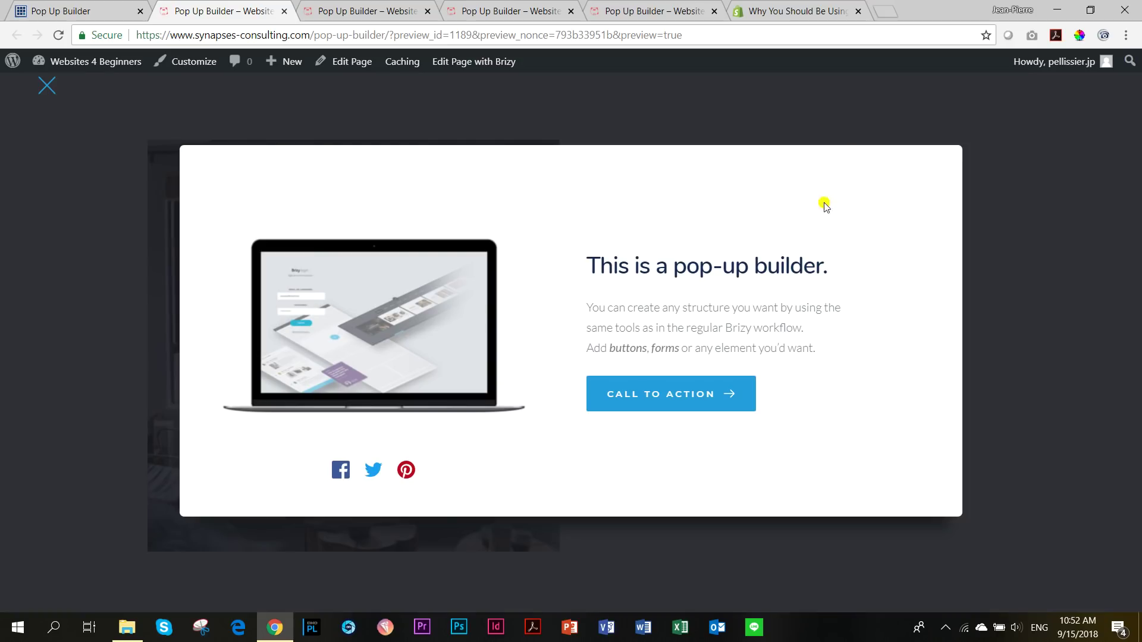
left_click(47, 88)
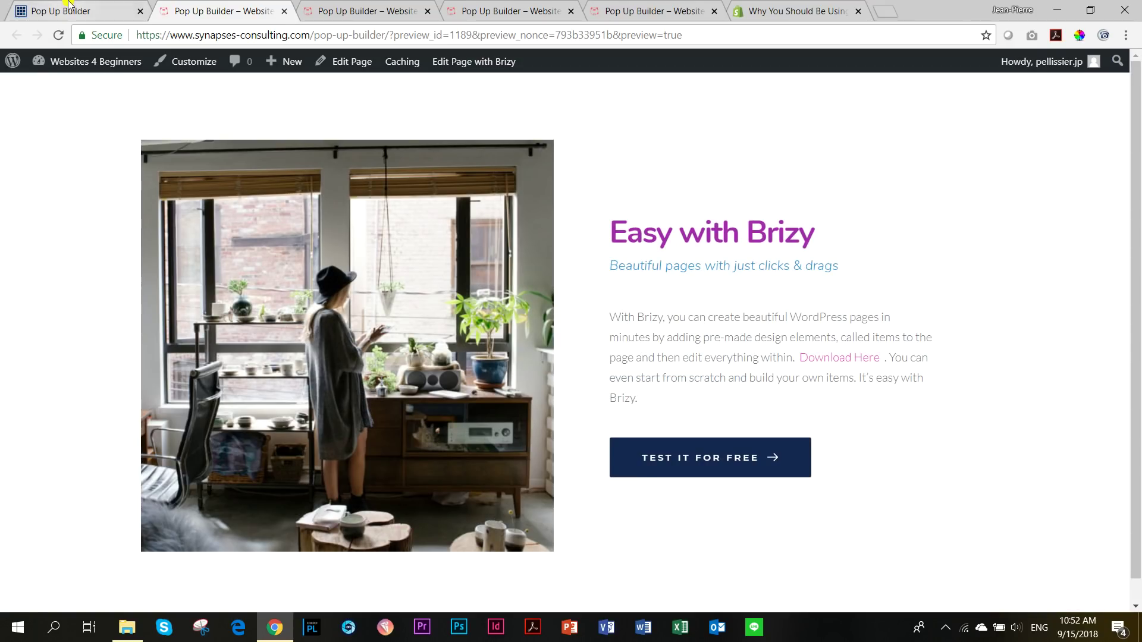
left_click(69, 7)
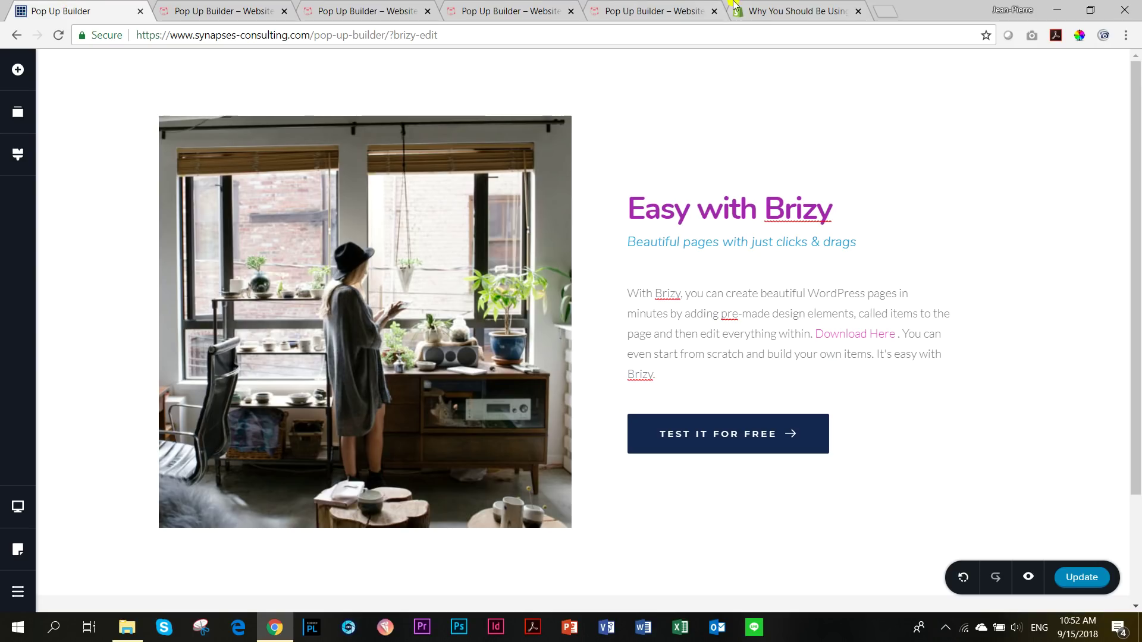
- In the Shopify article, highlight the Timed-Based, Exit-Intent and Scroll-Based popup types
left_click(812, 11)
scroll(381, 374, "down", 5)
scroll(385, 379, "down", 20)
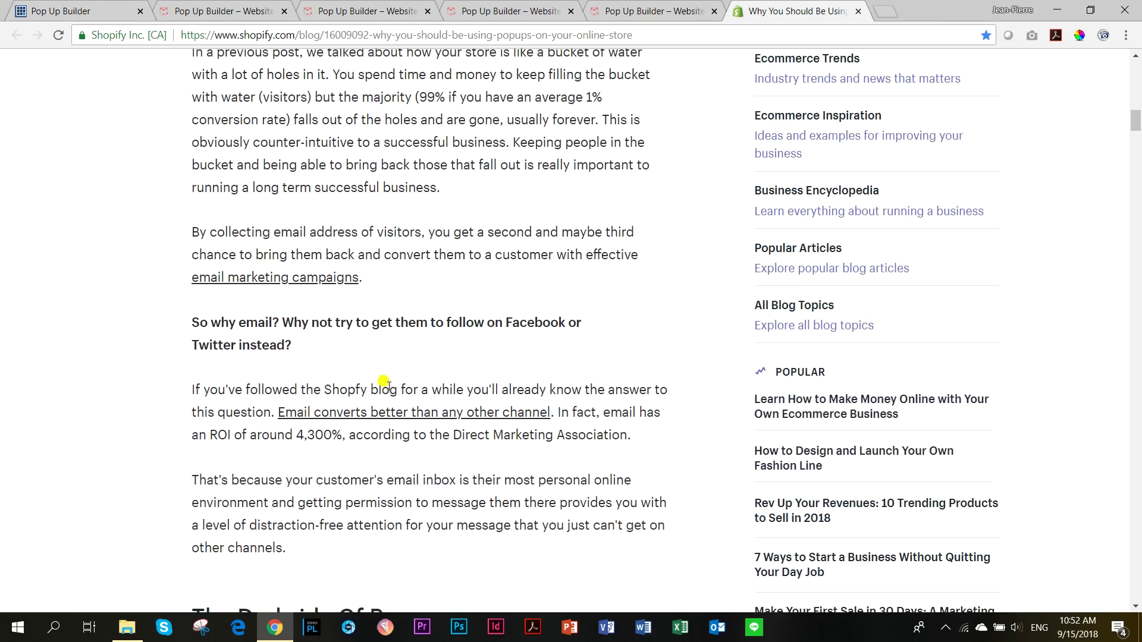
scroll(388, 395, "down", 3)
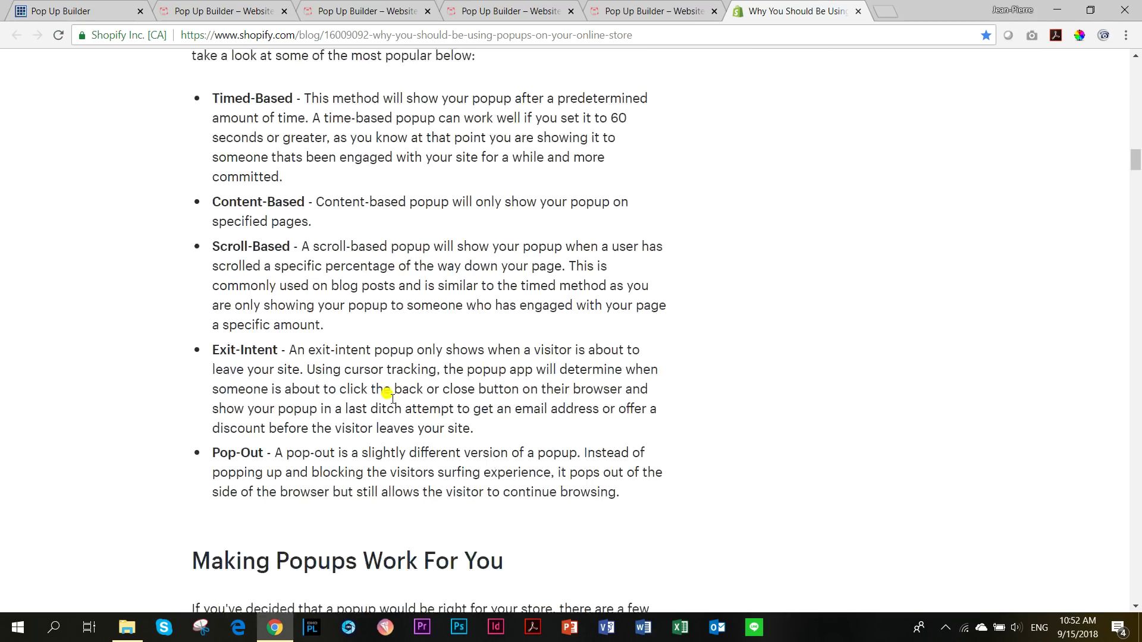
scroll(388, 396, "up", 2)
left_click_drag(211, 136, 292, 127)
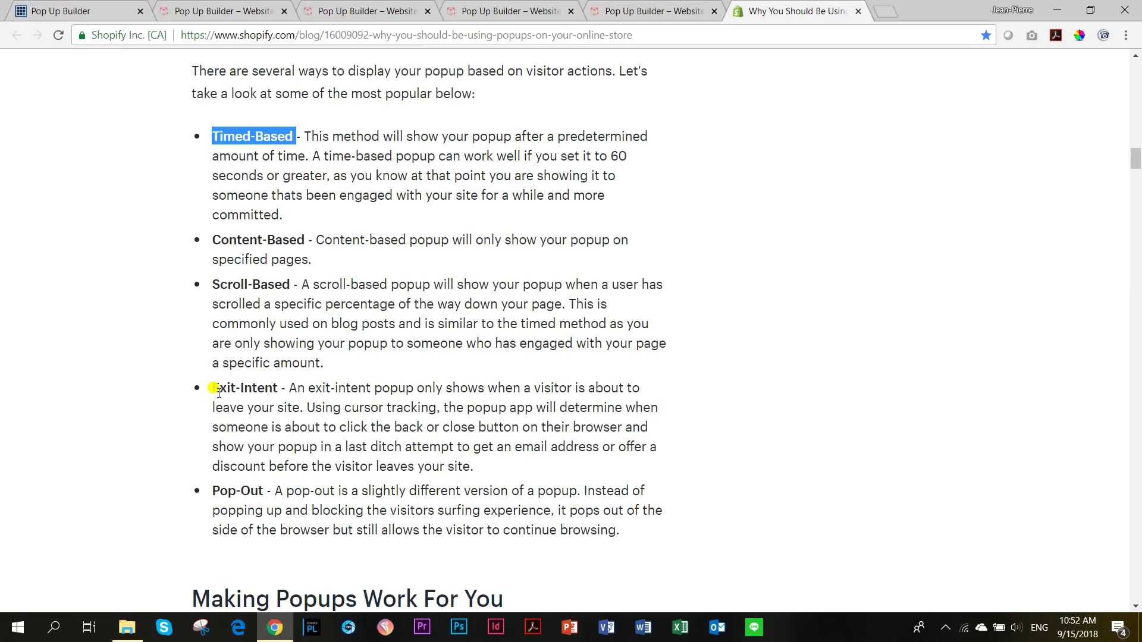
left_click_drag(208, 387, 279, 383)
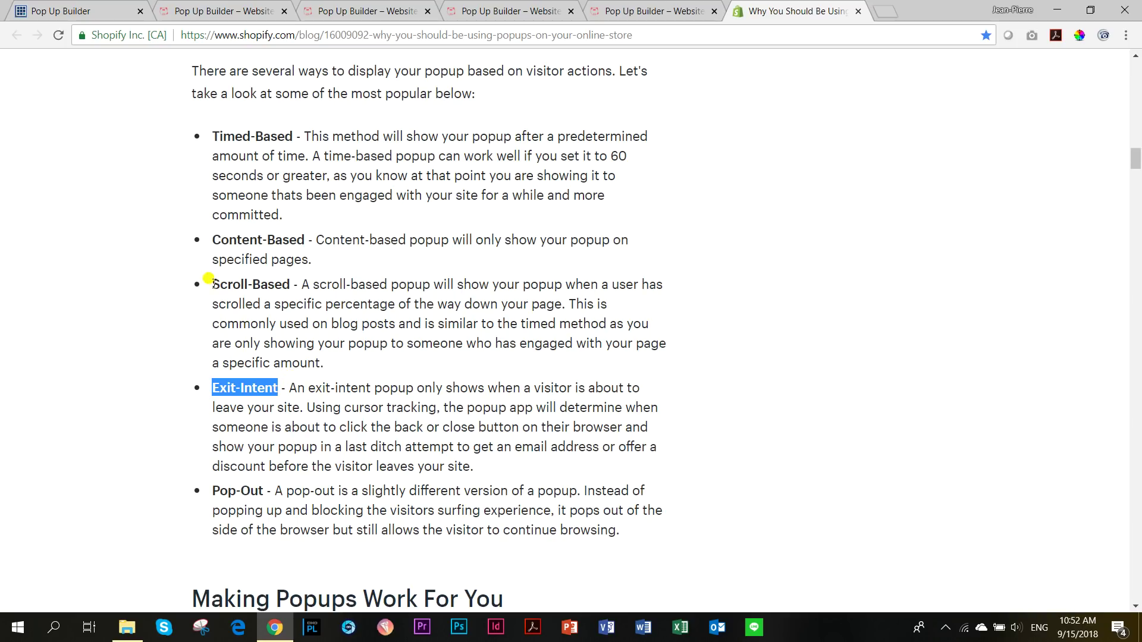
left_click_drag(209, 284, 288, 282)
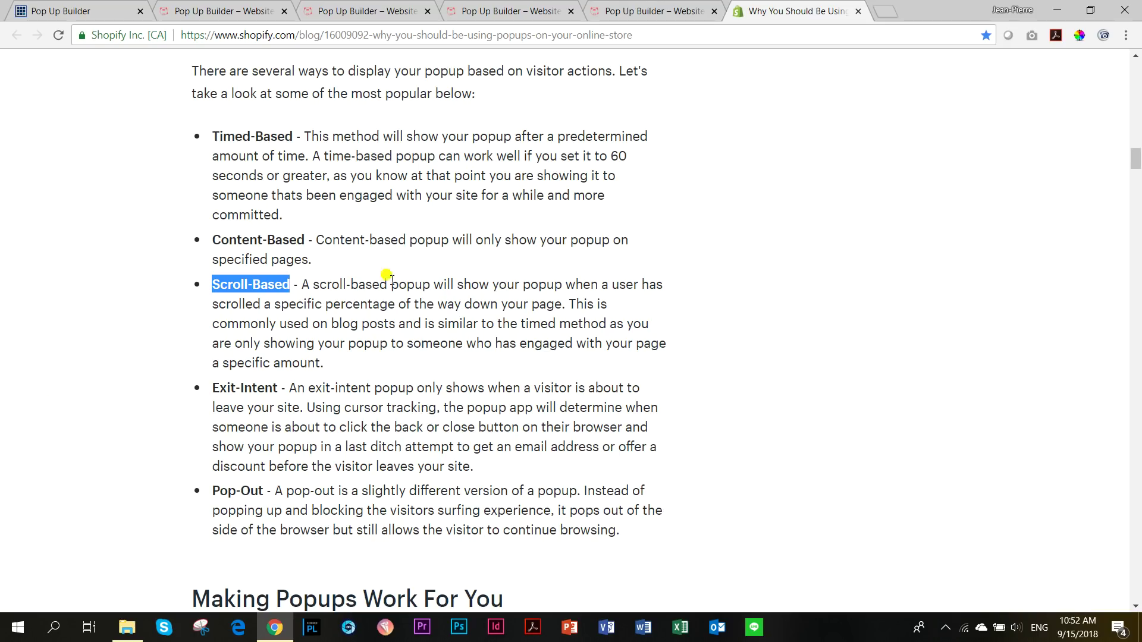
- Return to the WordPress preview of the Pop Up Builder page
scroll(357, 388, "up", 3)
scroll(357, 394, "up", 2)
scroll(357, 394, "down", 2)
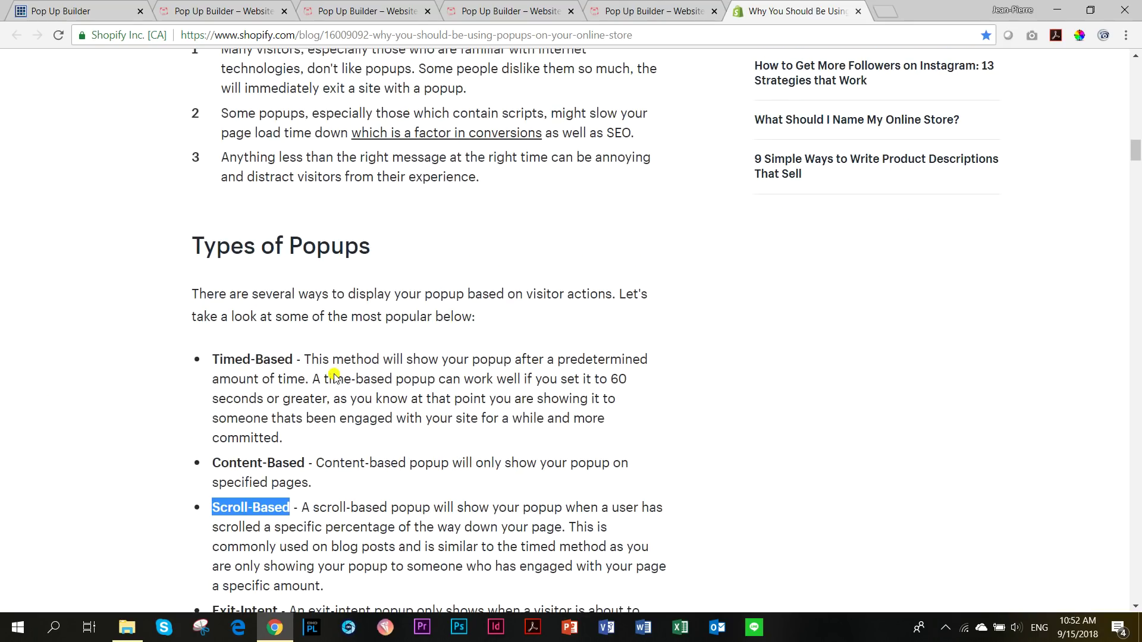
left_click(229, 3)
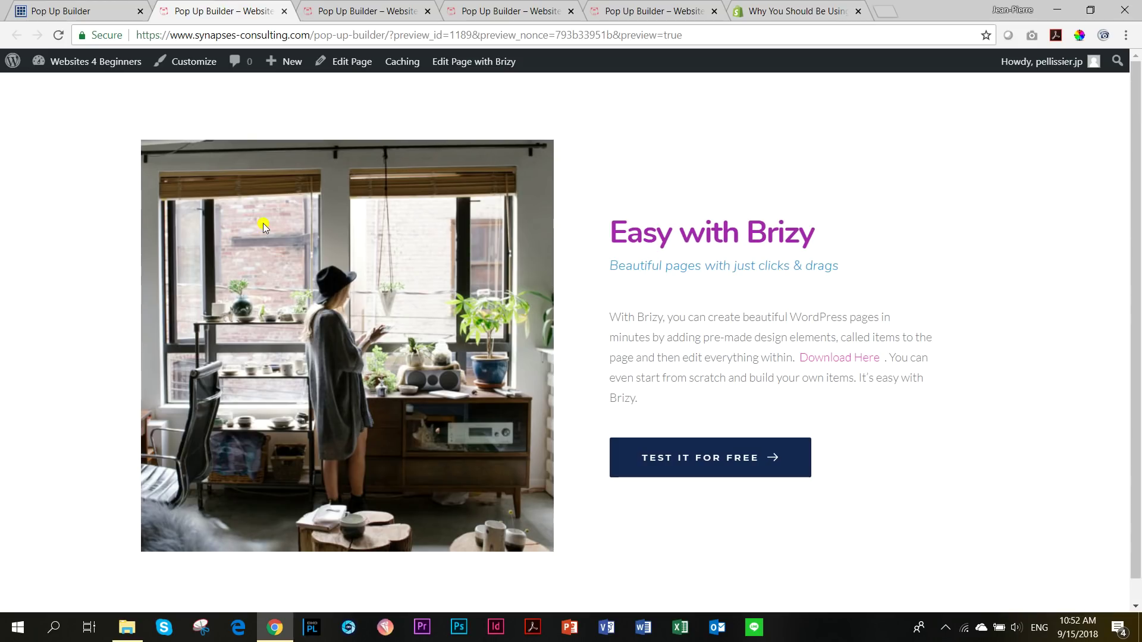